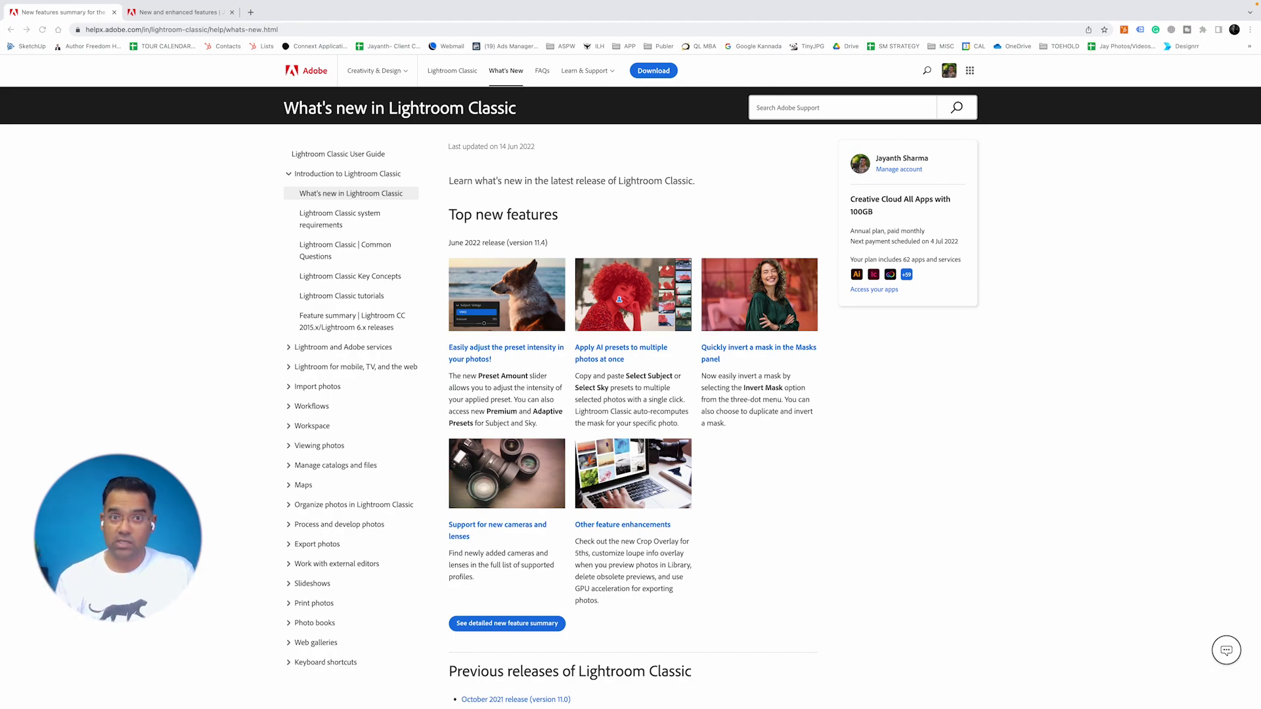
right_click(971, 410)
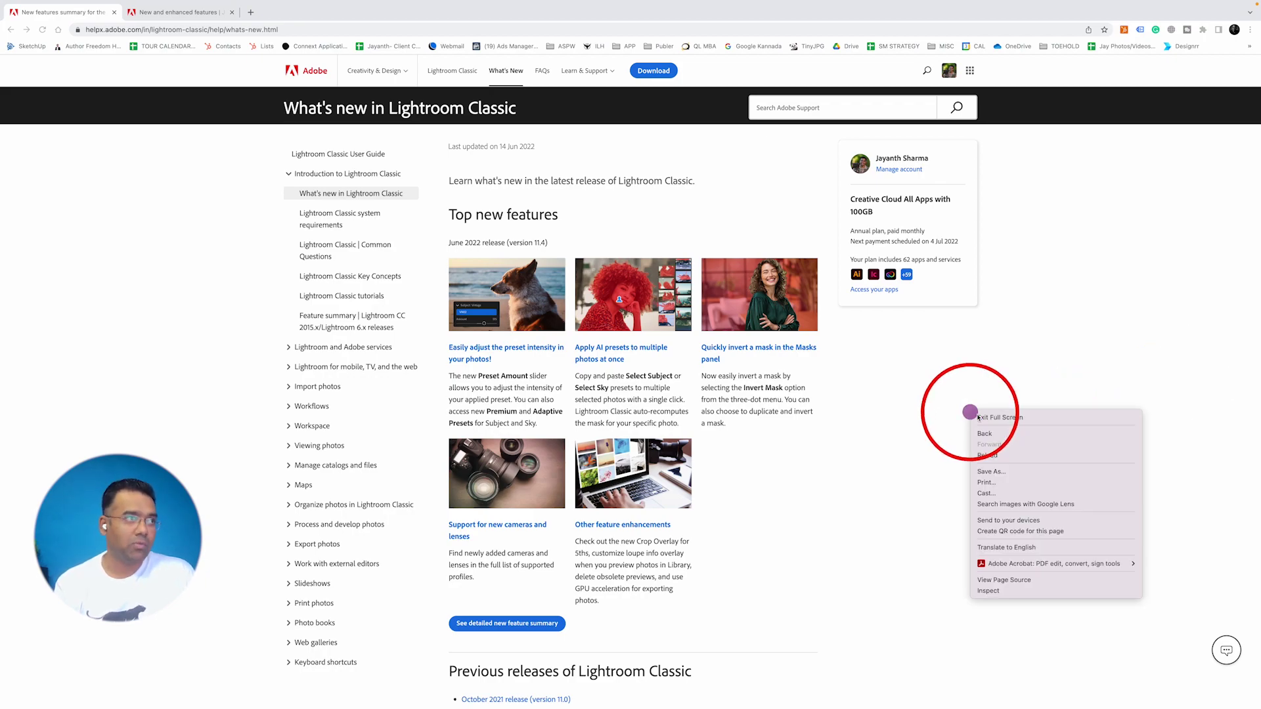
click(935, 387)
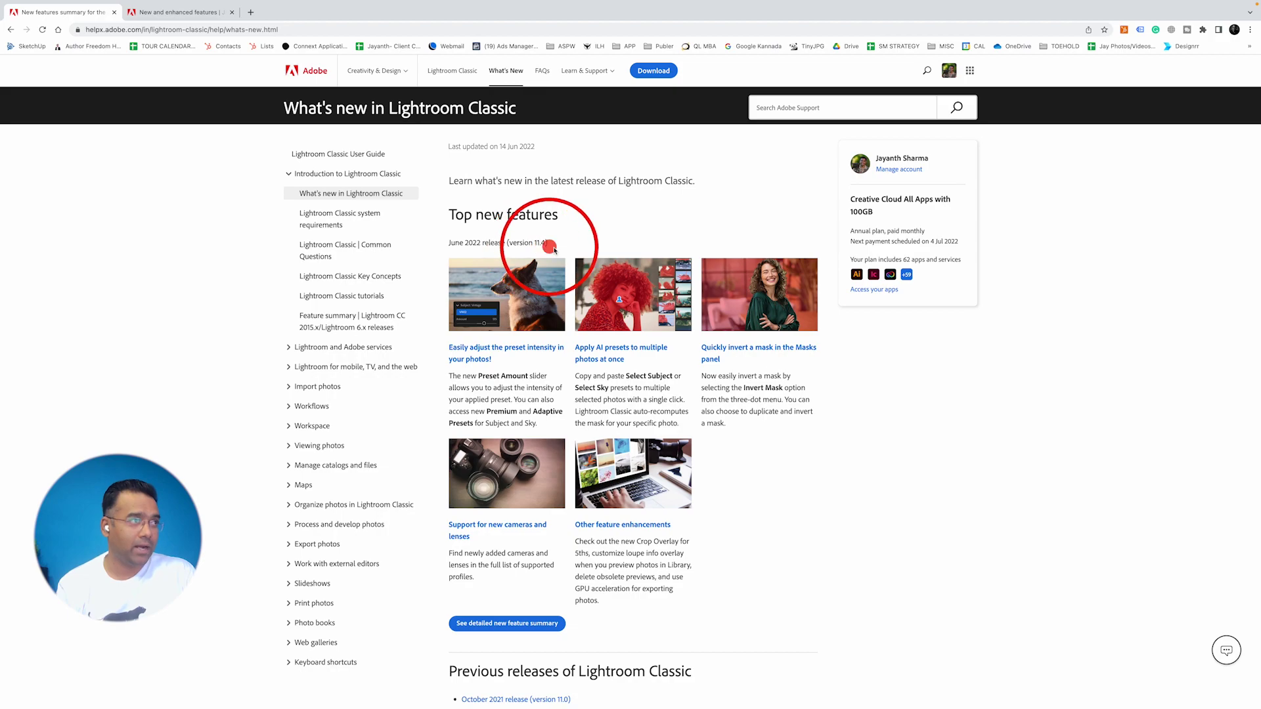
click(576, 251)
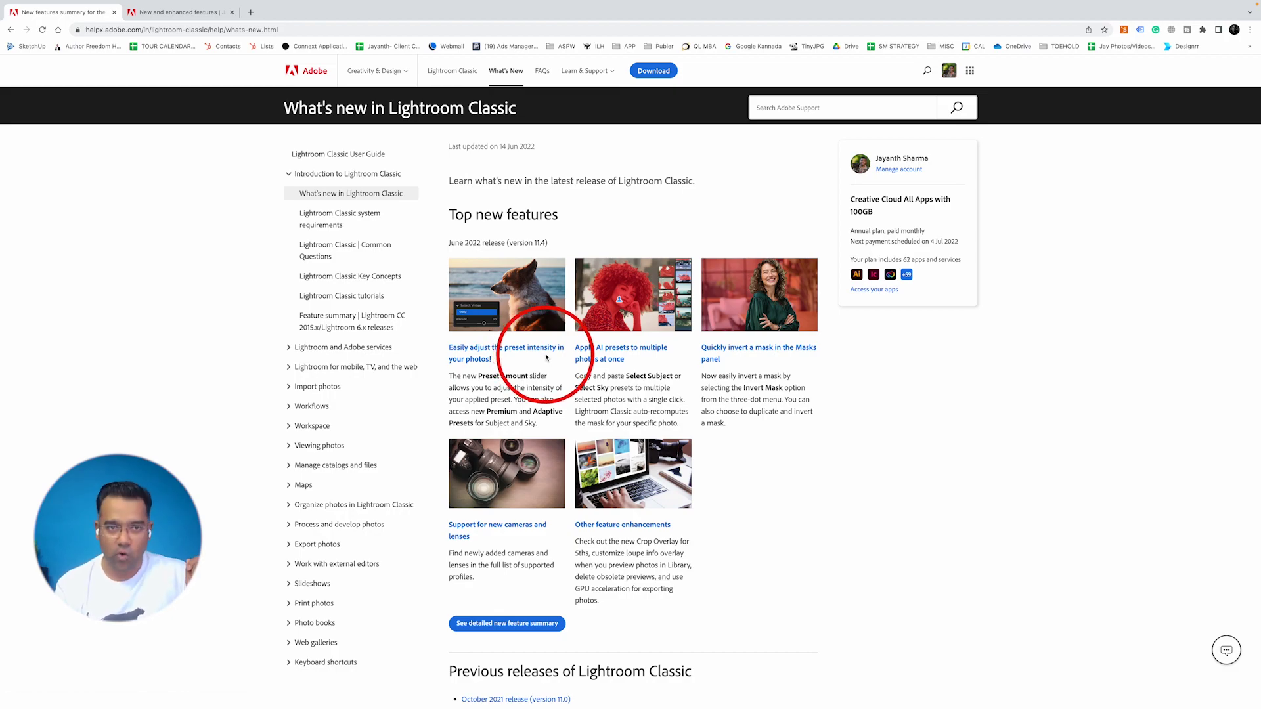
- Switch to Lightroom Classic and open the first palace photo, IMG_5620.jpg, in the Develop module
key(ctrl+Left)
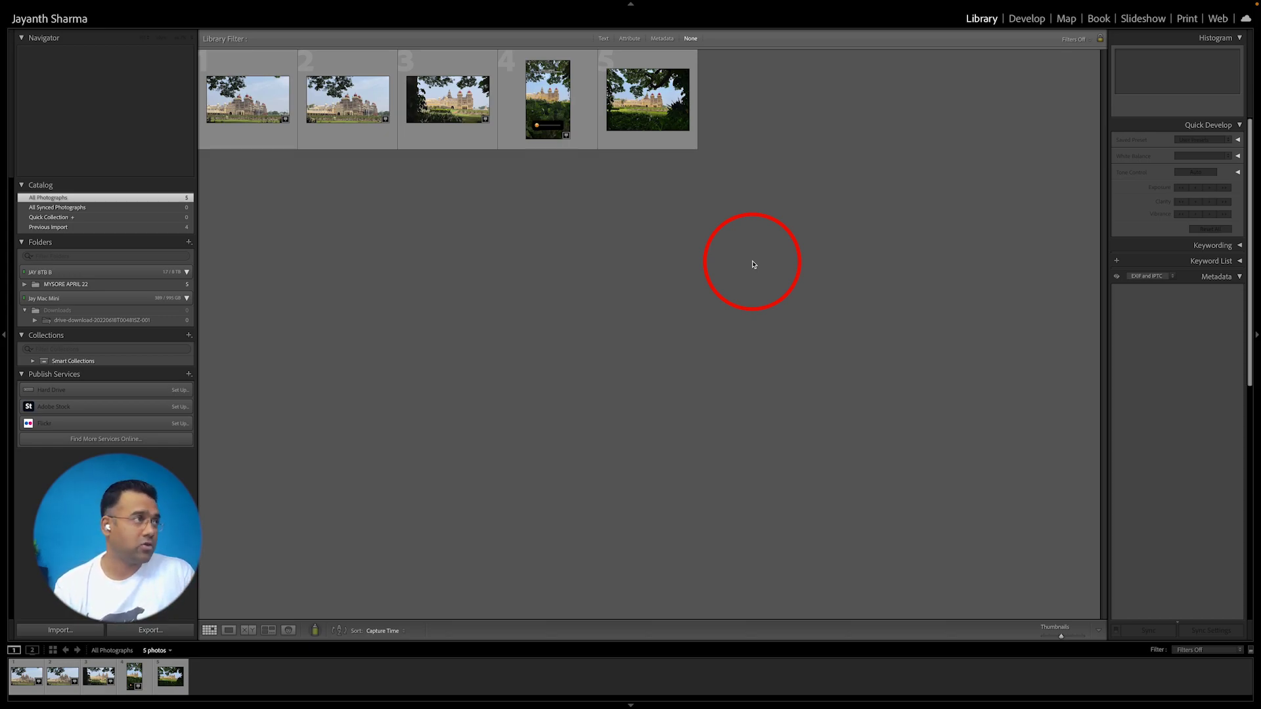
double_click(248, 101)
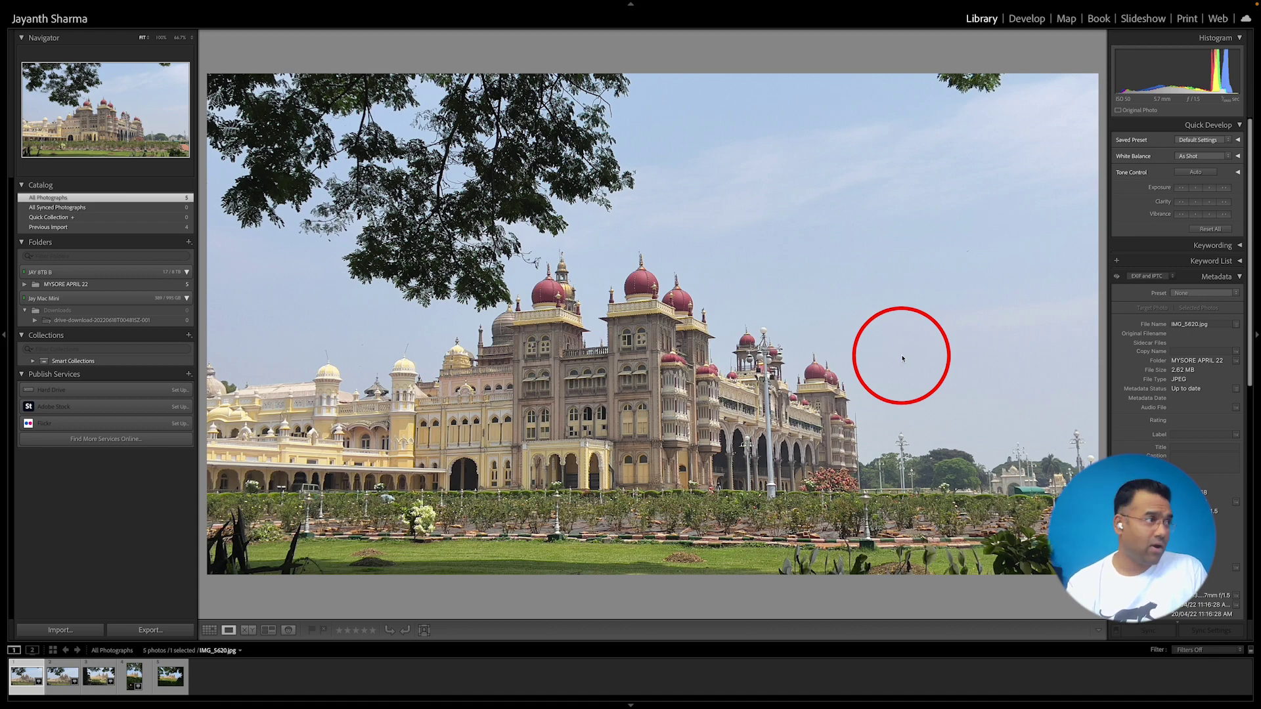
key(d)
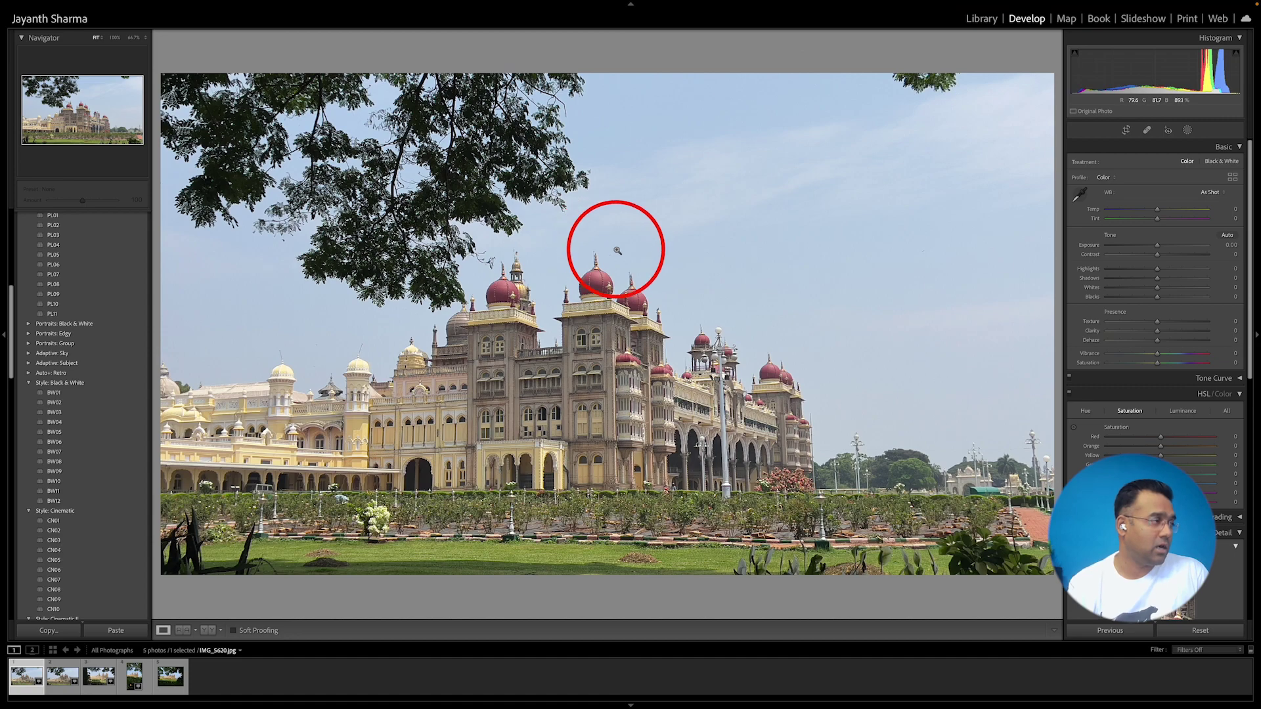
- Browse the develop presets and apply BW01 from the Style: Black & White group to the palace photo
scroll(115, 246, up, 5)
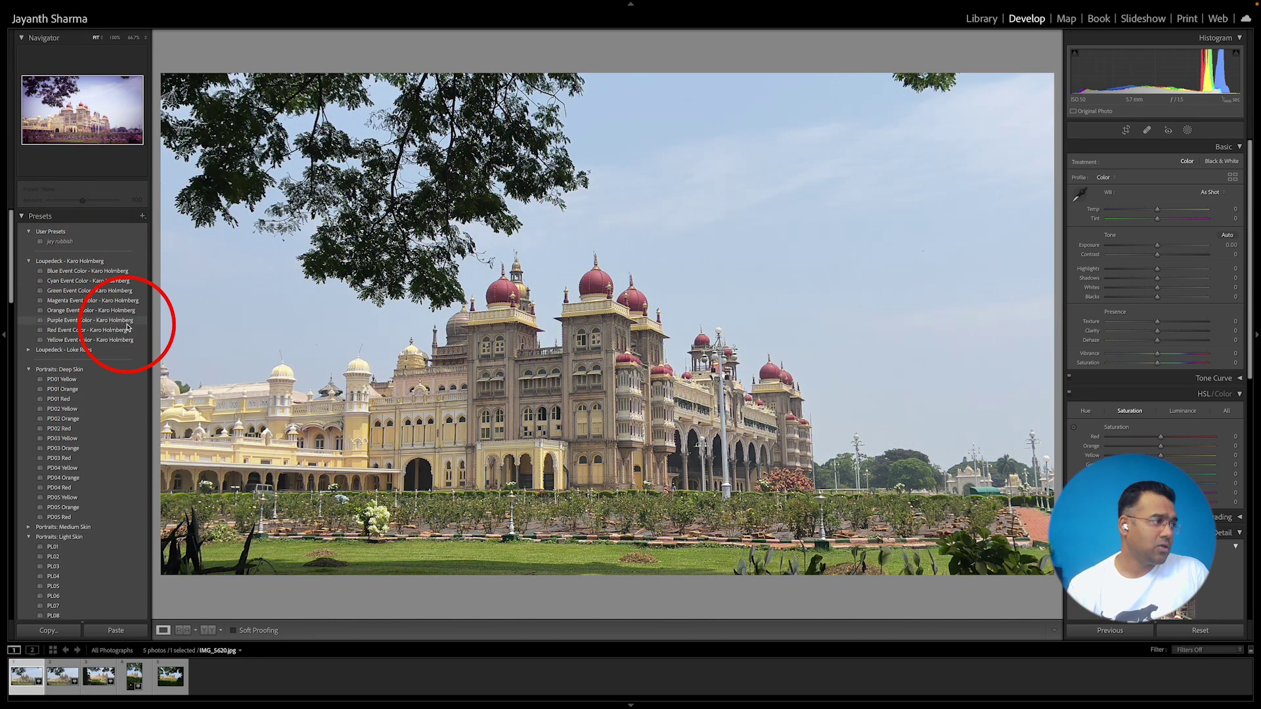
scroll(82, 405, down, 10)
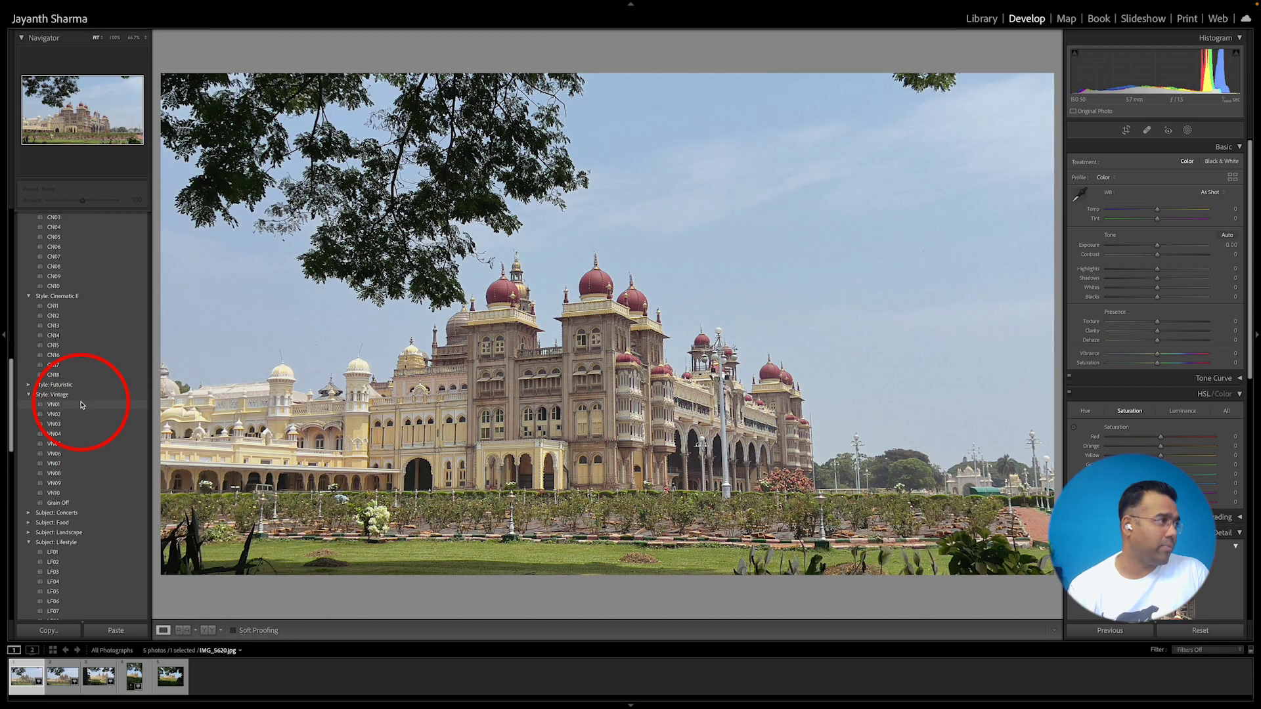
scroll(82, 405, up, 2)
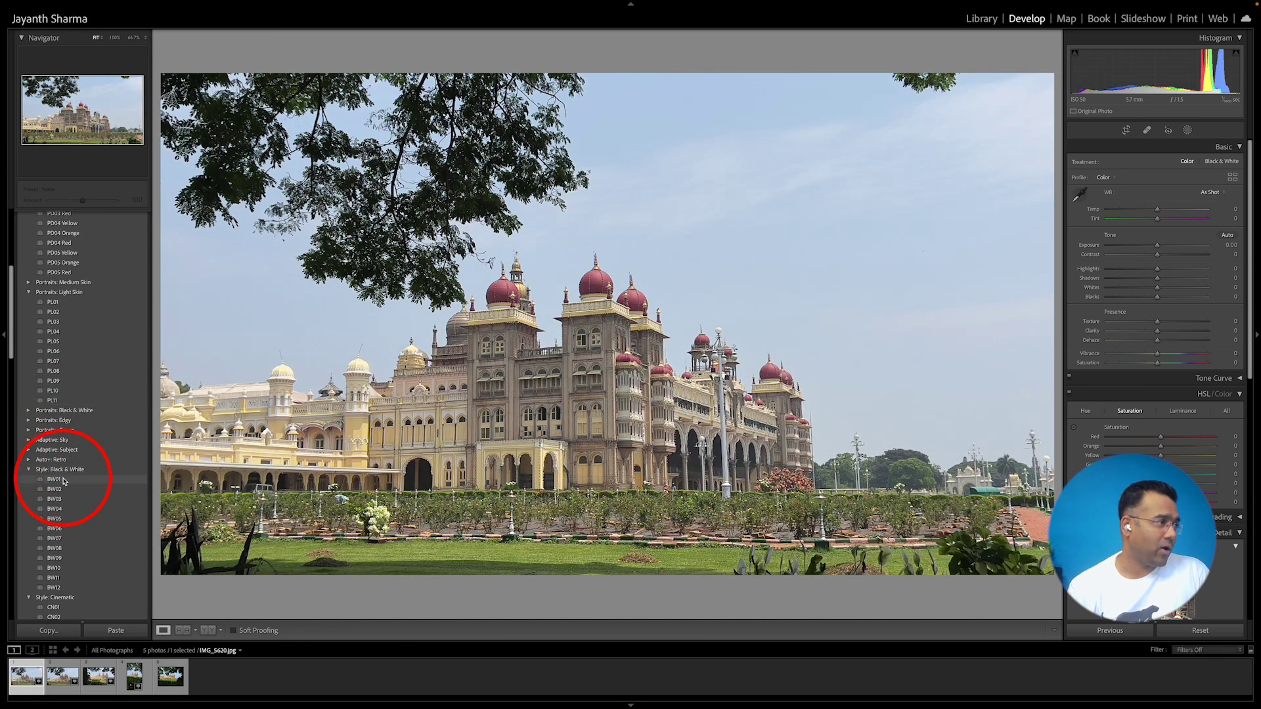
click(63, 481)
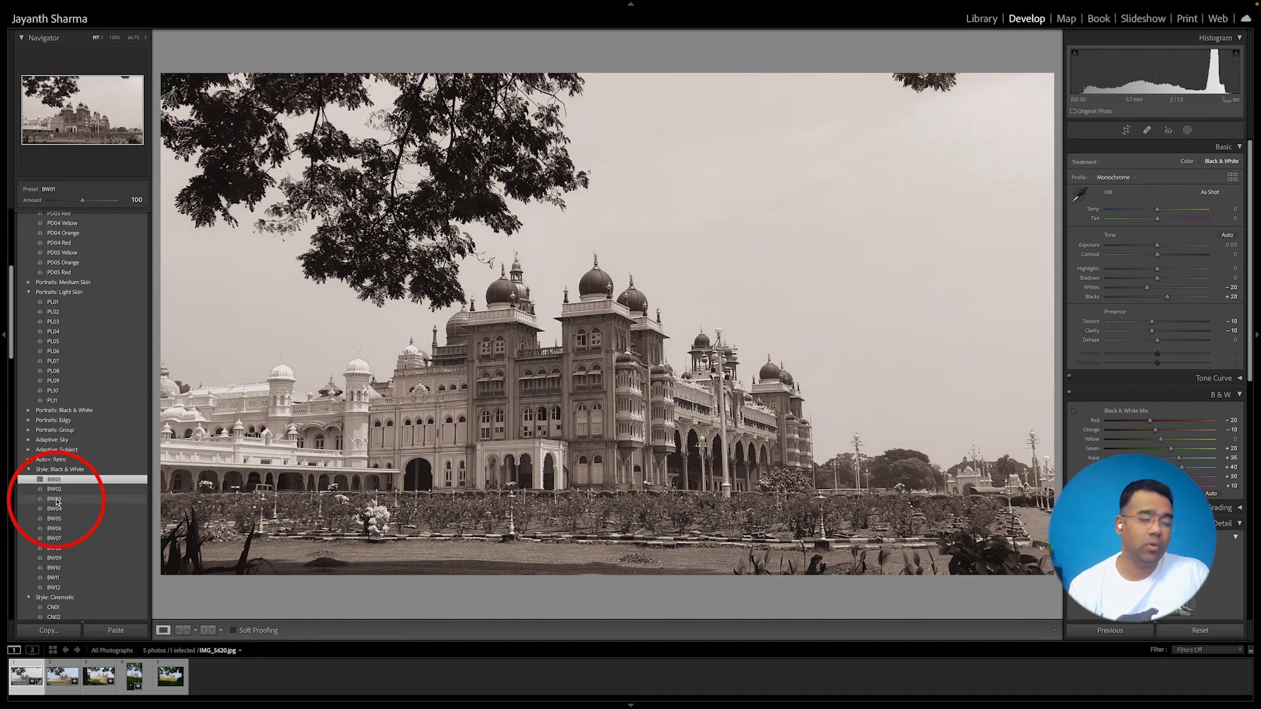
- Apply preset BW03 with Exposure at -0.60 and Contrast at +62, and reset all the photo's edits
click(56, 501)
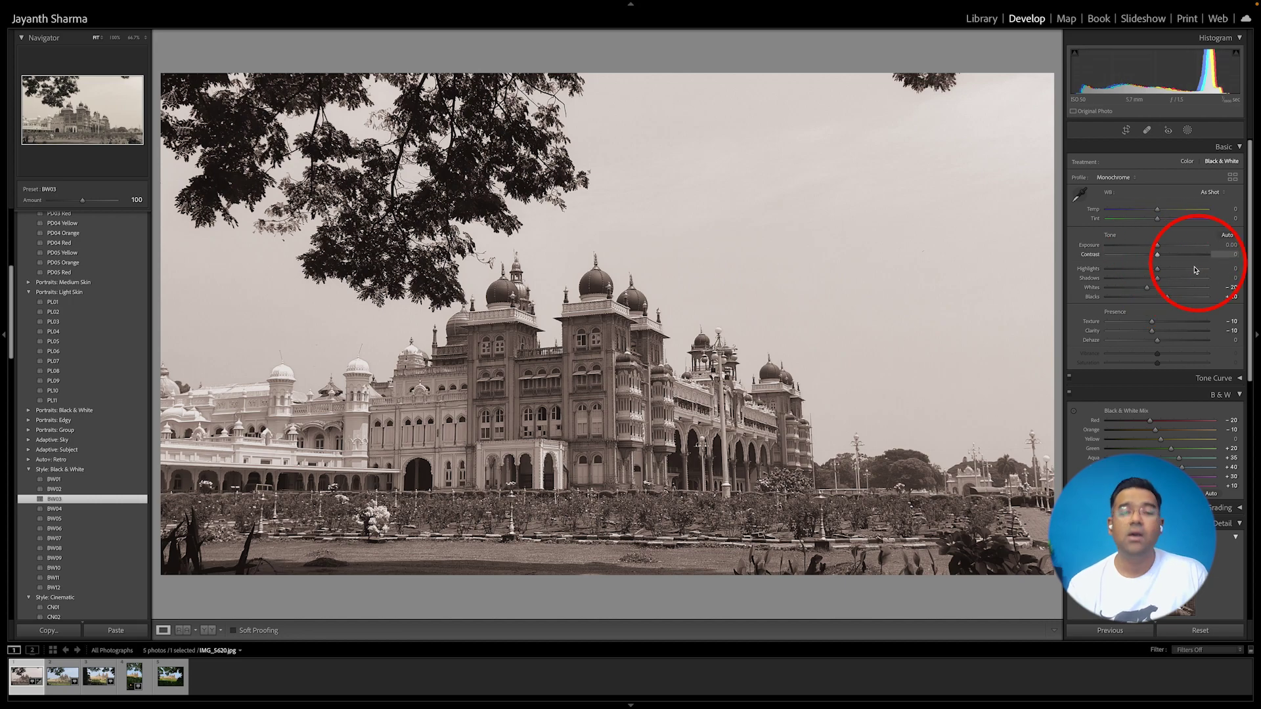
mouse_move(1169, 259)
mouse_down()
mouse_move(1200, 256)
mouse_move(1152, 247)
mouse_up()
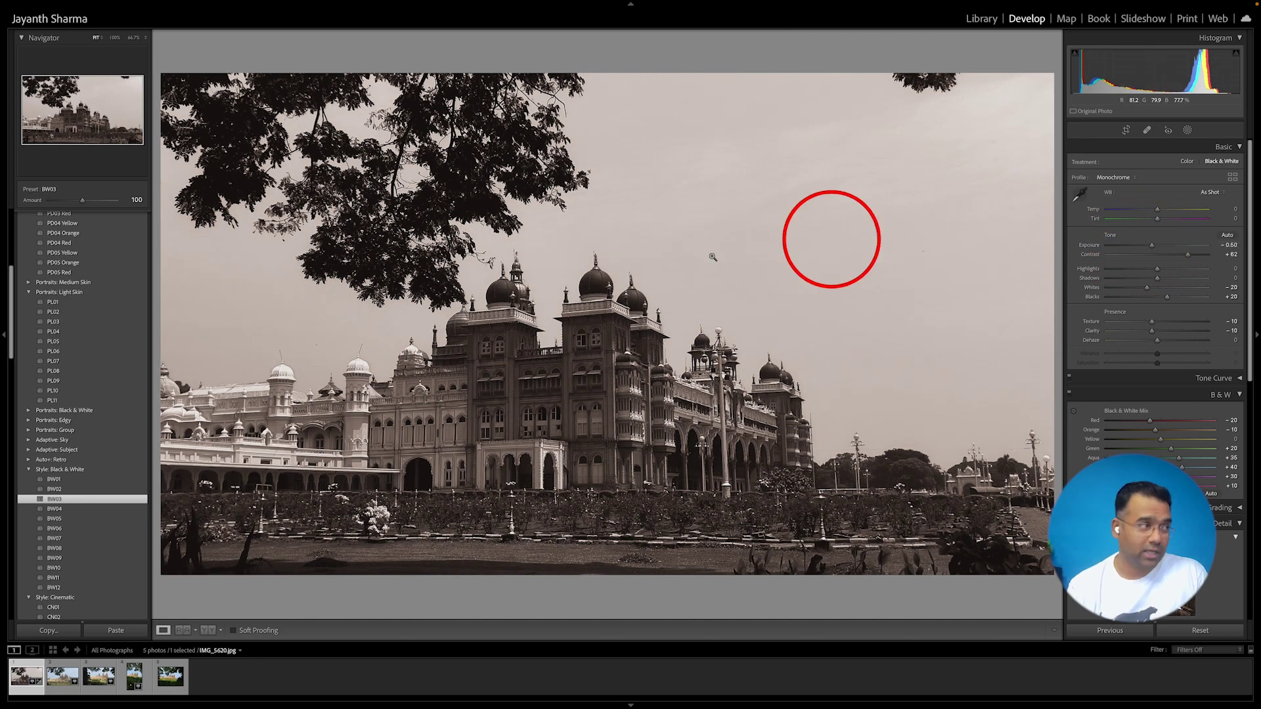
click(1200, 632)
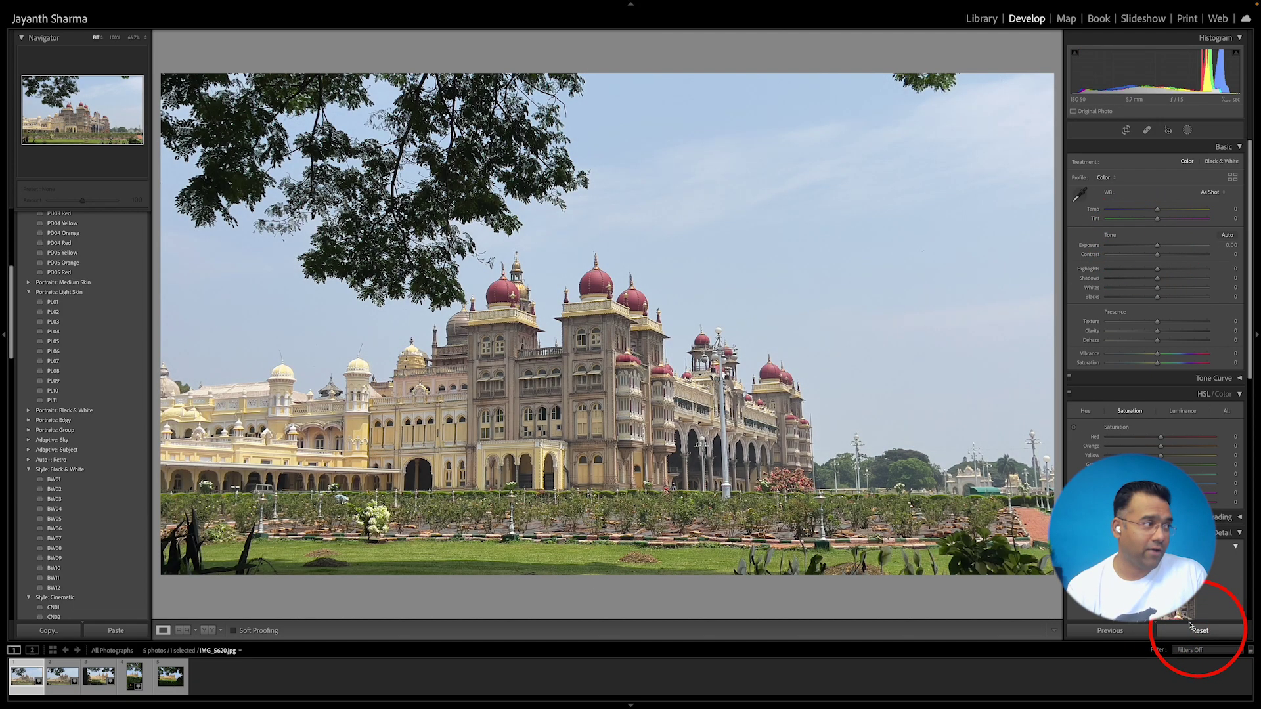
- Apply the black-and-white preset BW03 to the palace photo and replace it with BW11
click(59, 500)
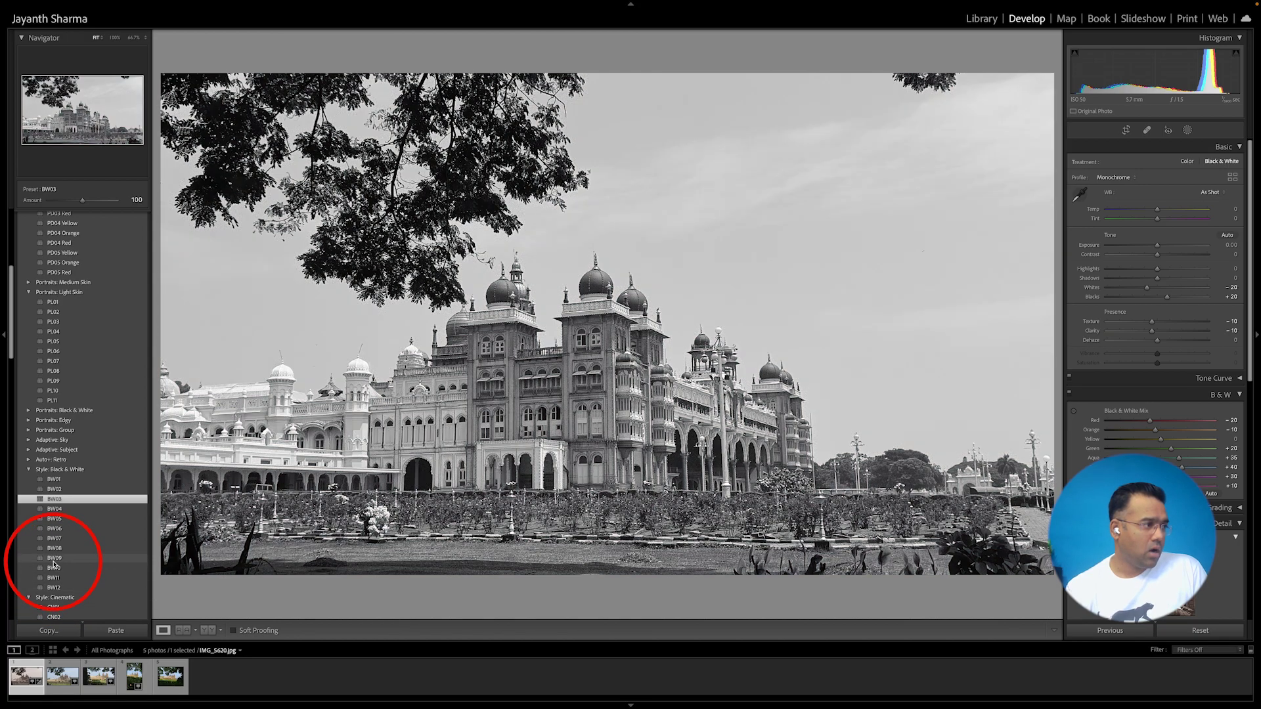
scroll(53, 569, down, 1)
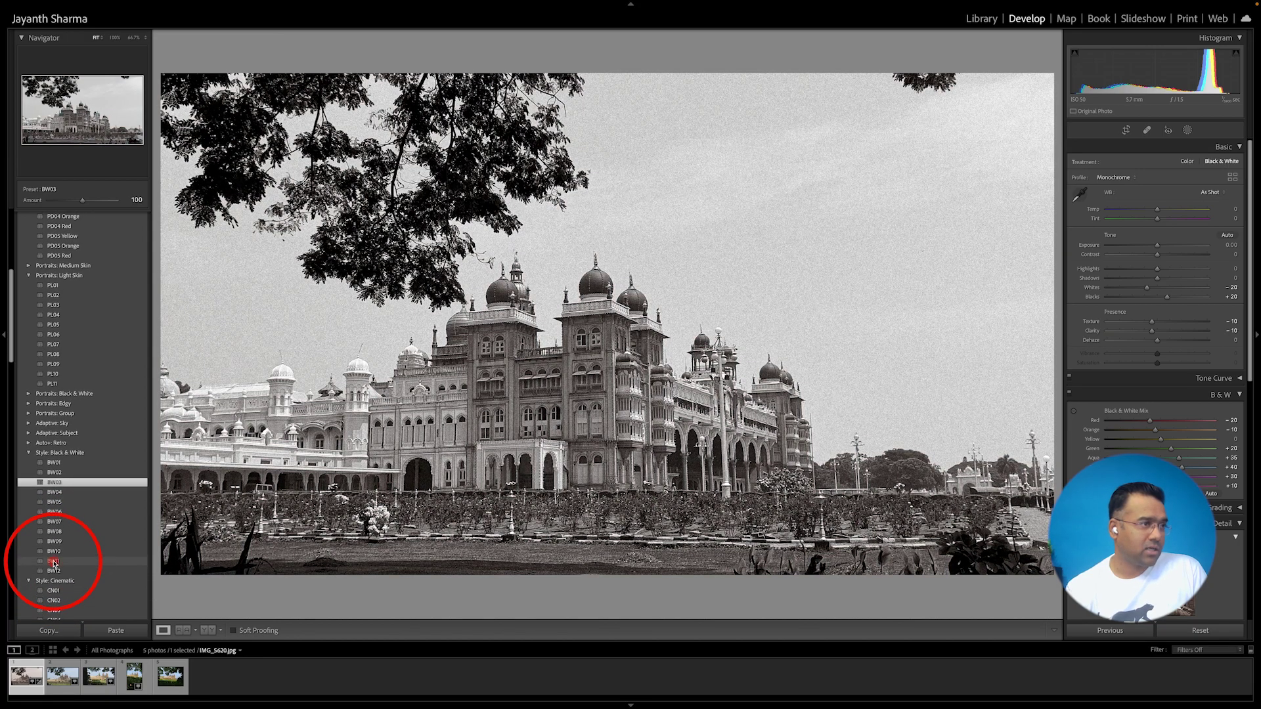
click(54, 563)
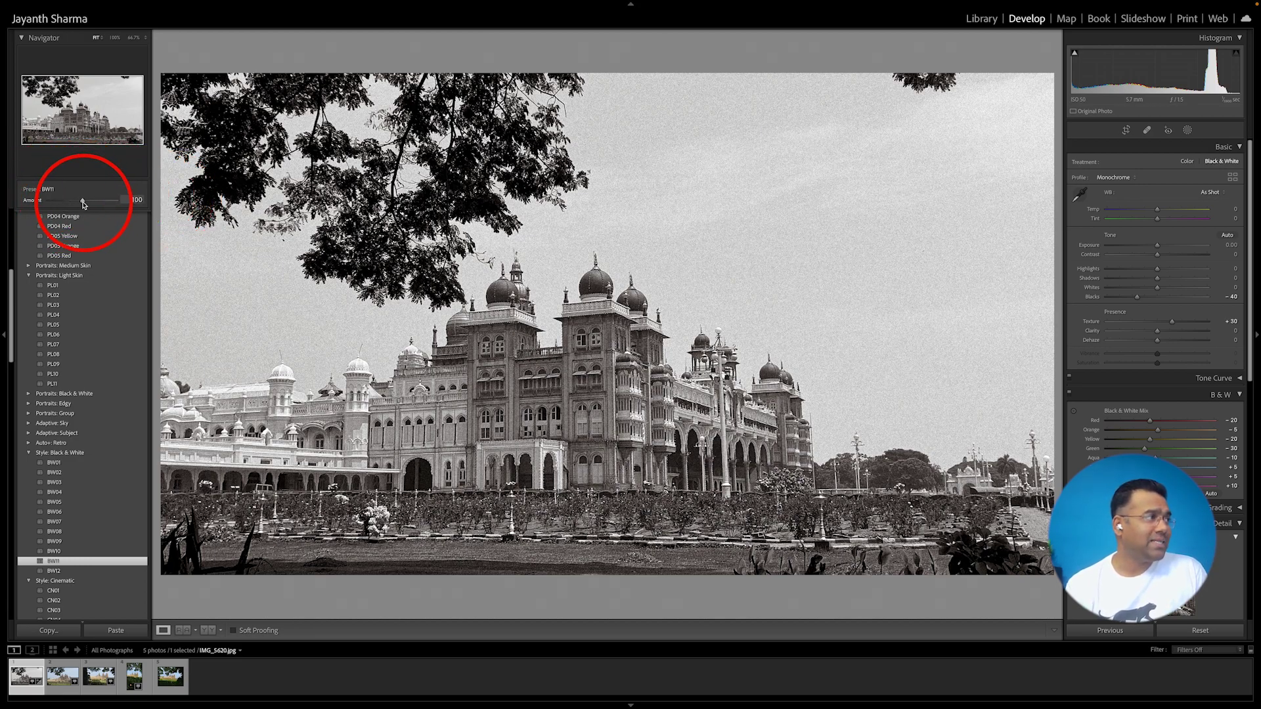
- Vary the BW11 preset's Amount, trying 198 and 34 and ending at about 48
drag(82, 203, 115, 203)
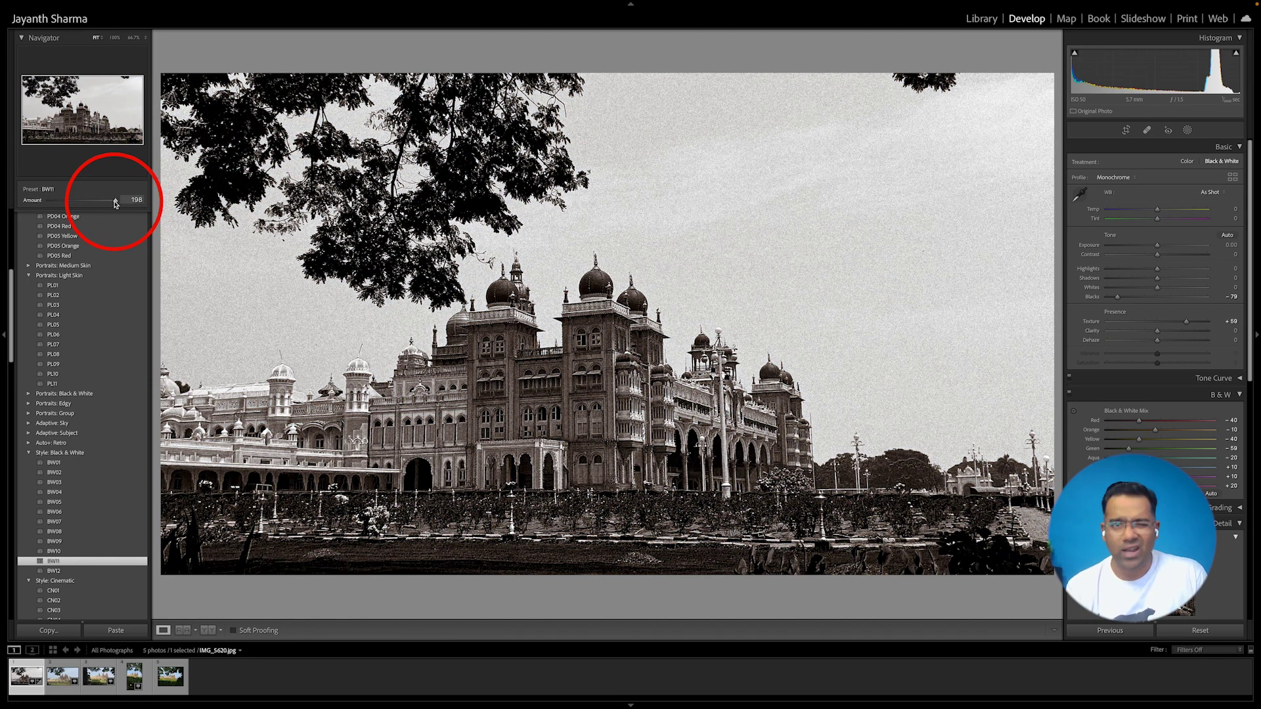
drag(115, 203, 60, 203)
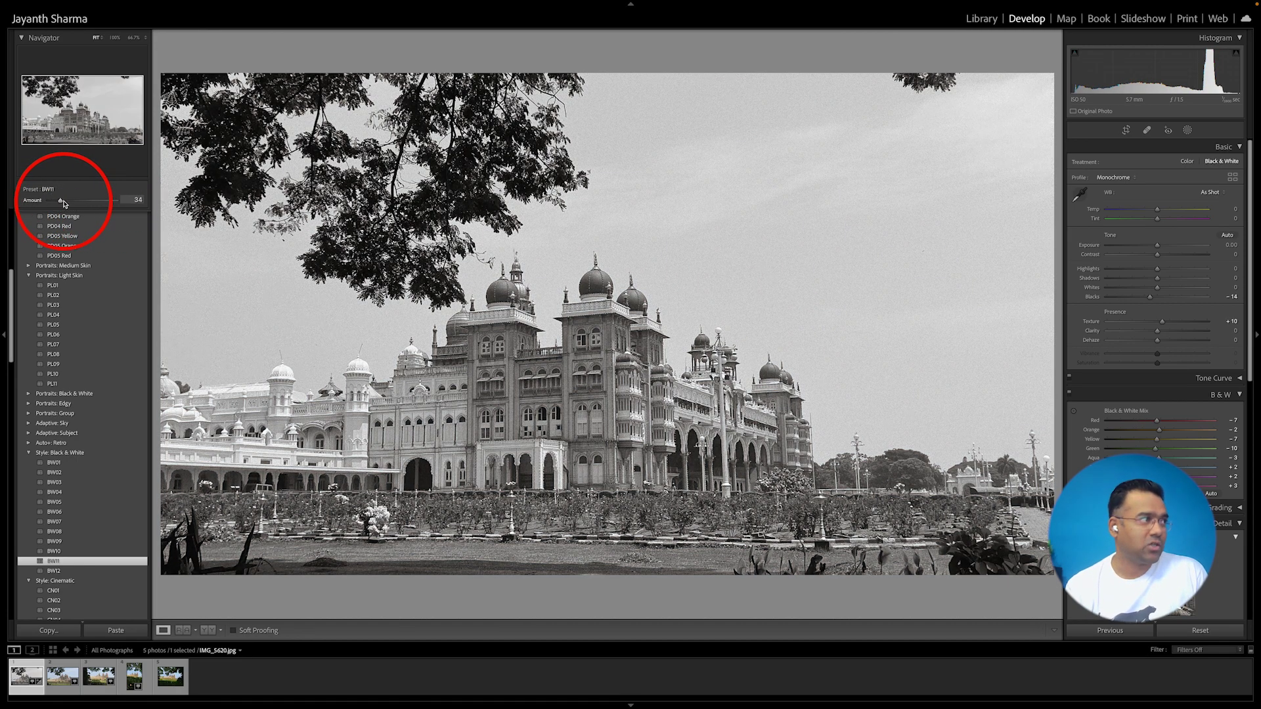
click(62, 203)
drag(63, 202, 72, 203)
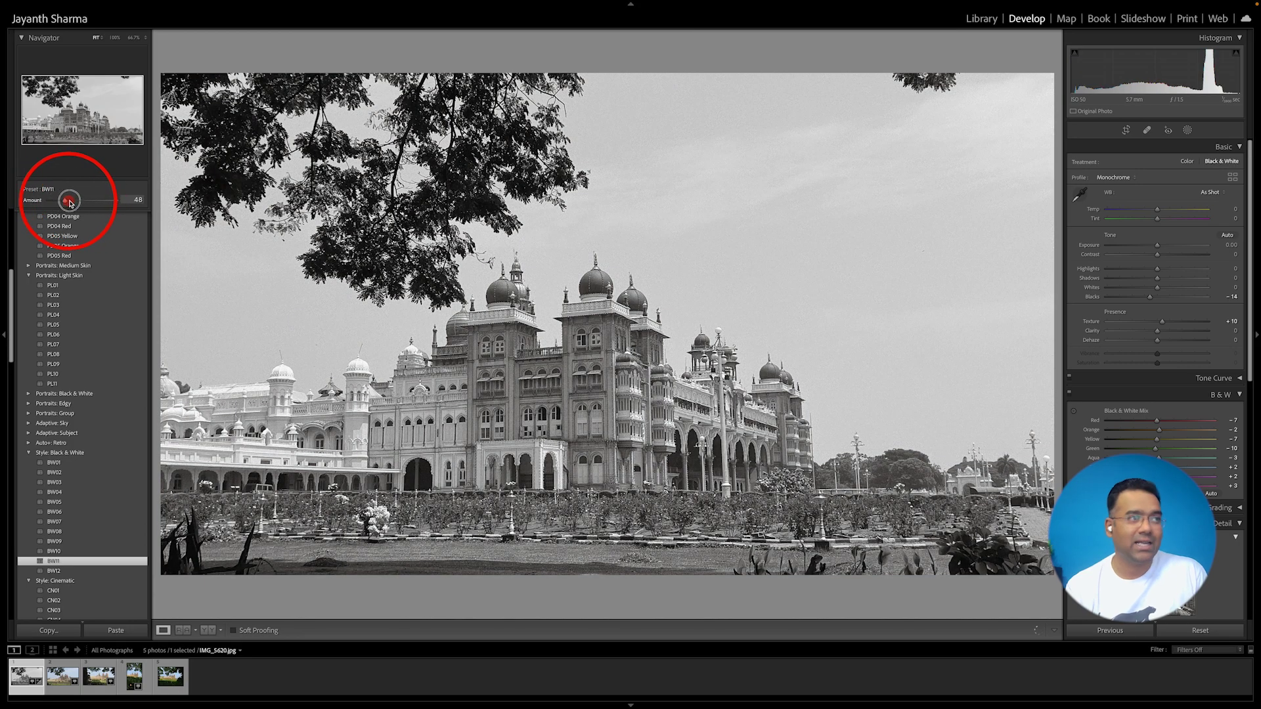
- Apply the black-and-white preset BW01, replace it with BW03, and set its Amount to 99
click(53, 462)
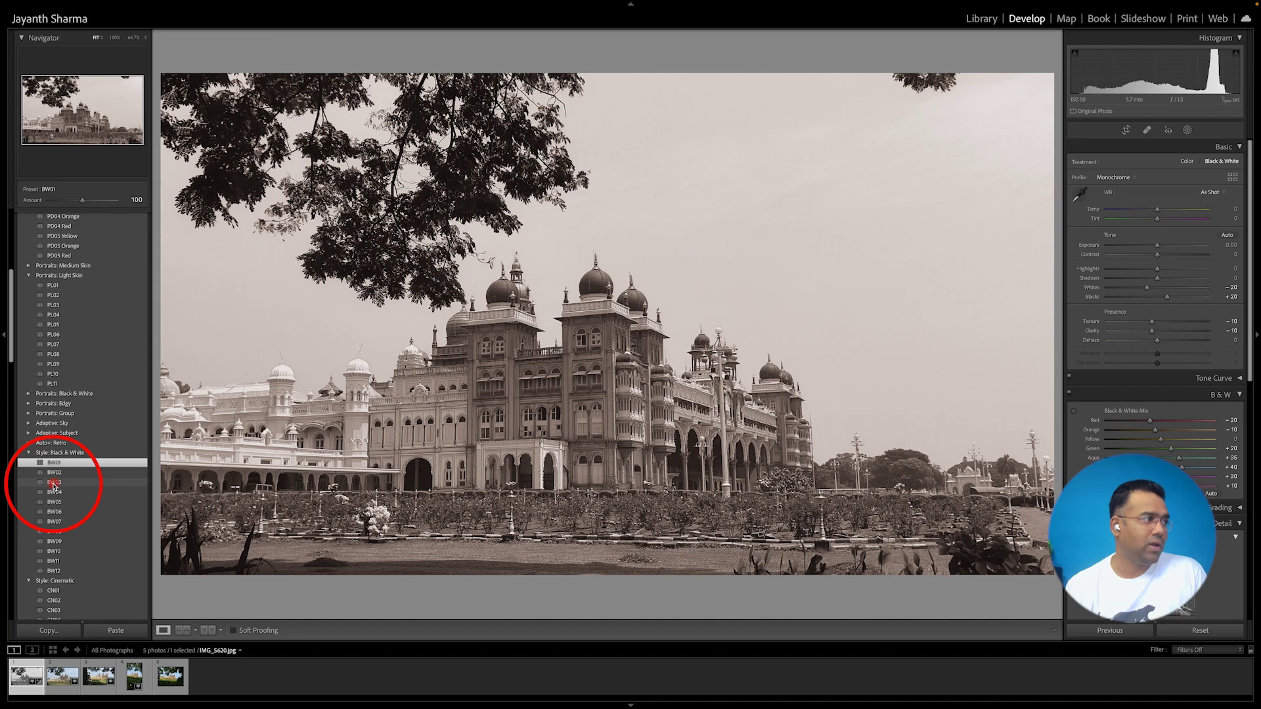
click(55, 483)
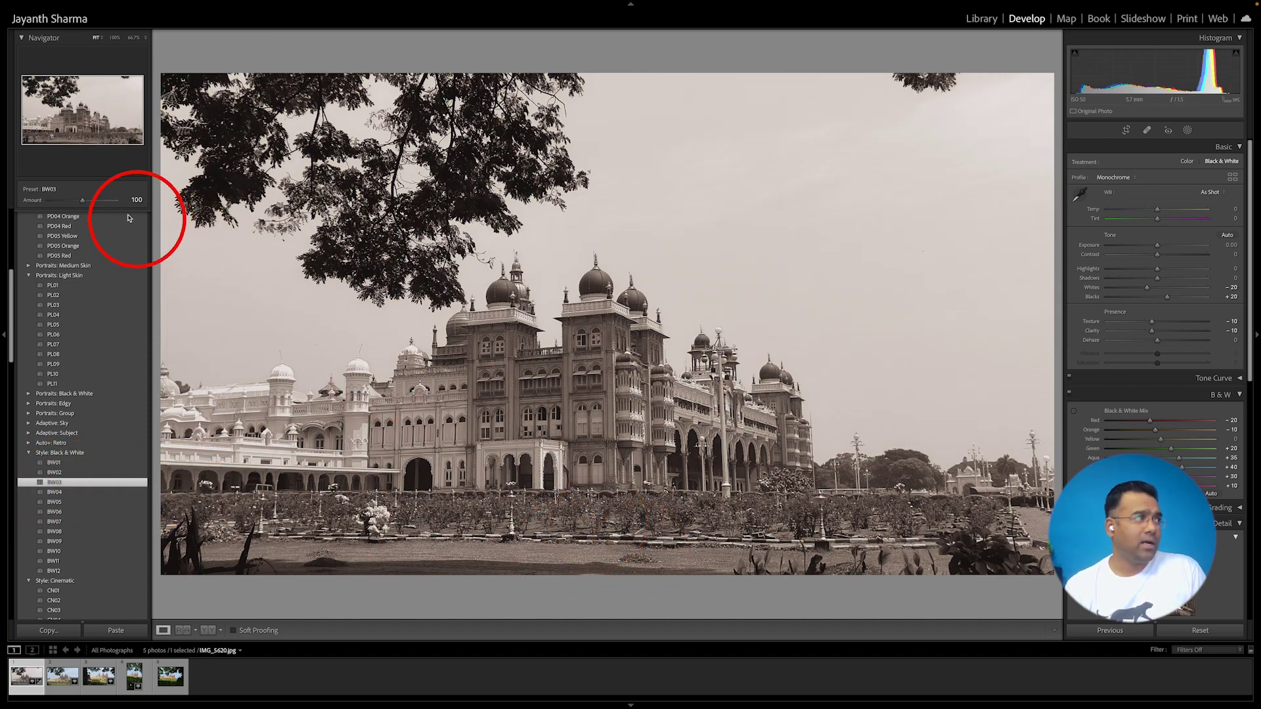
mouse_move(82, 200)
mouse_down()
mouse_move(57, 203)
mouse_move(108, 202)
mouse_move(80, 203)
mouse_up()
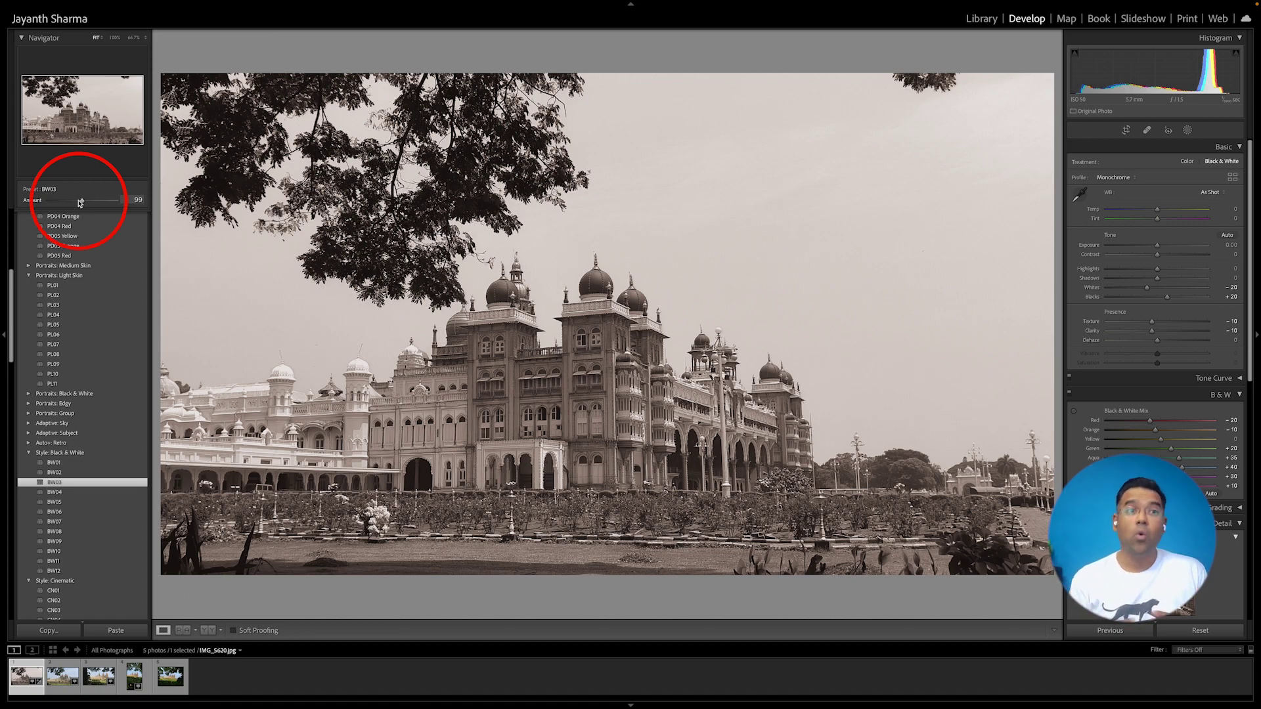
- Glance at the What's New page in the browser, and back in Lightroom Classic reset all edits on the palace photo
key(super+Tab)
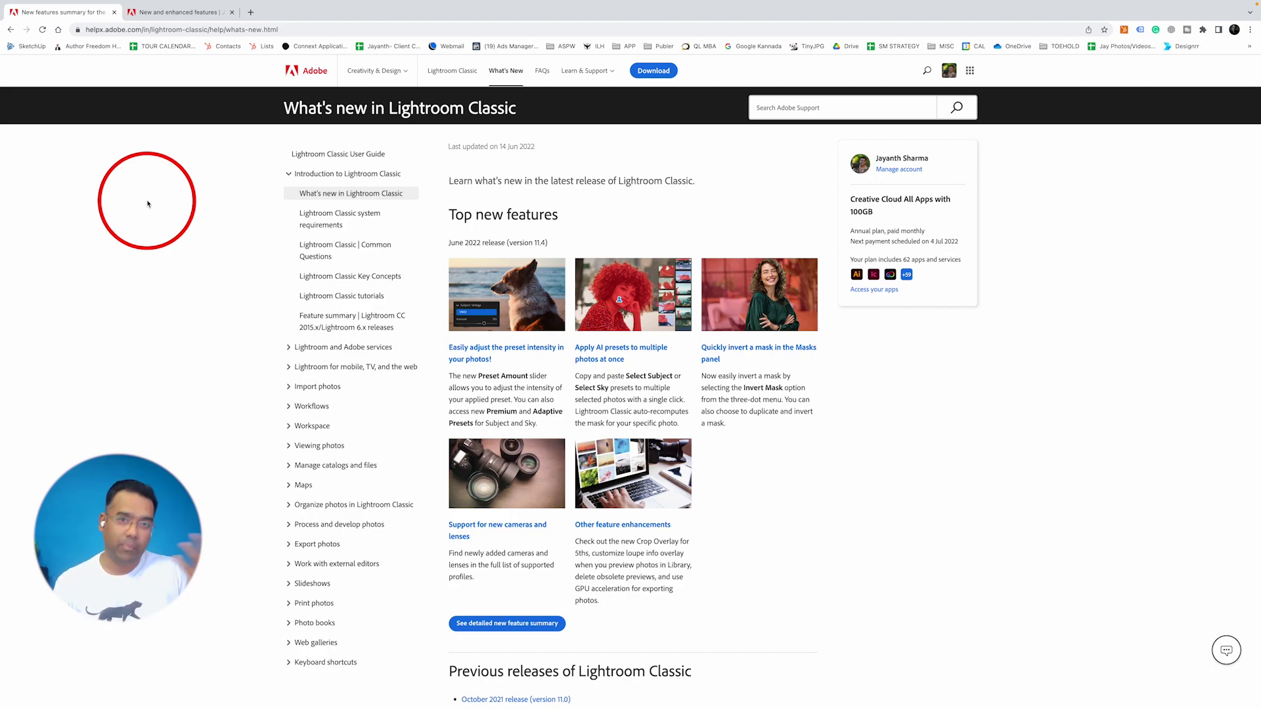
key(ctrl+Left)
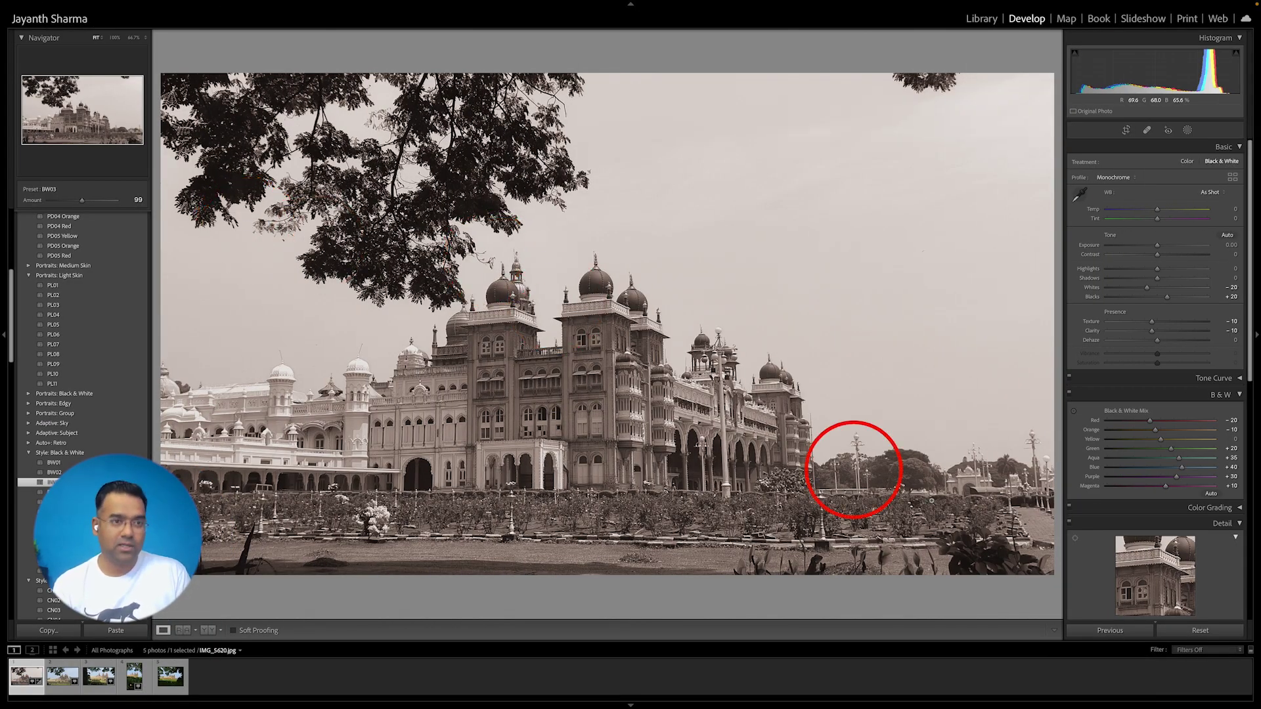
click(1200, 630)
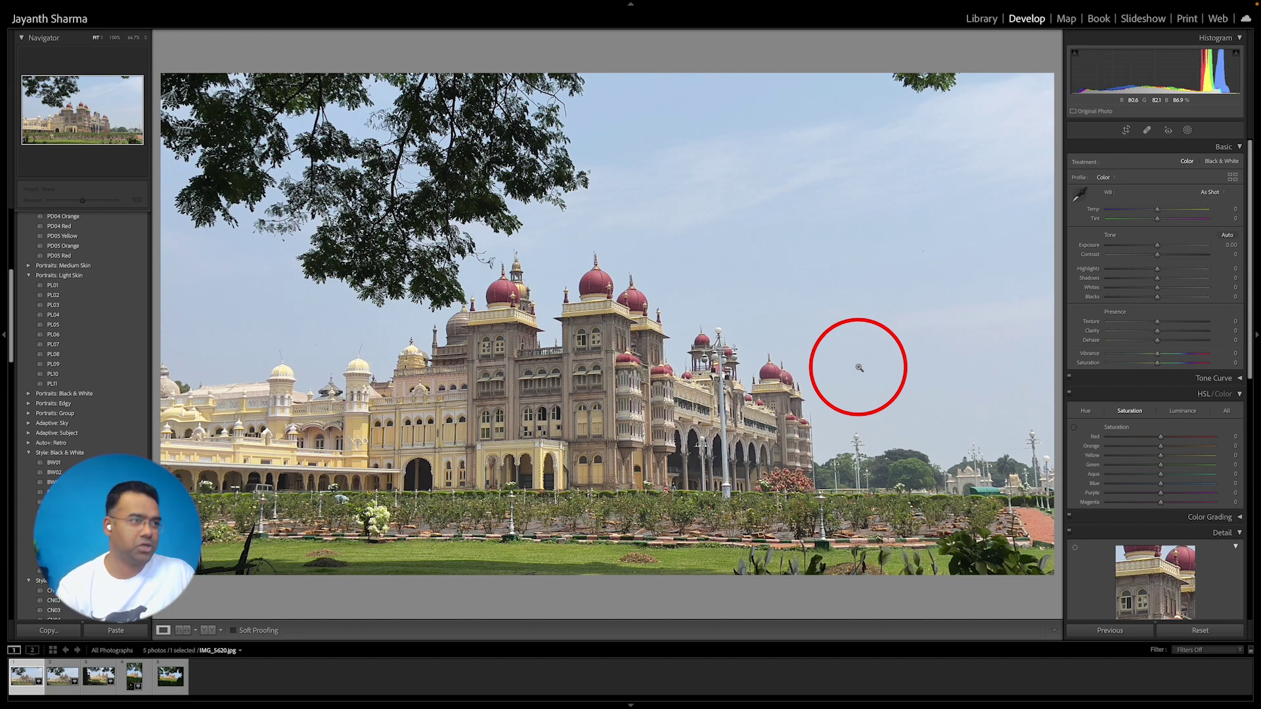
- Mask the sky with Select Sky and adjust it with Temp about -28, Exposure about -0.6 and Contrast 18
click(1189, 133)
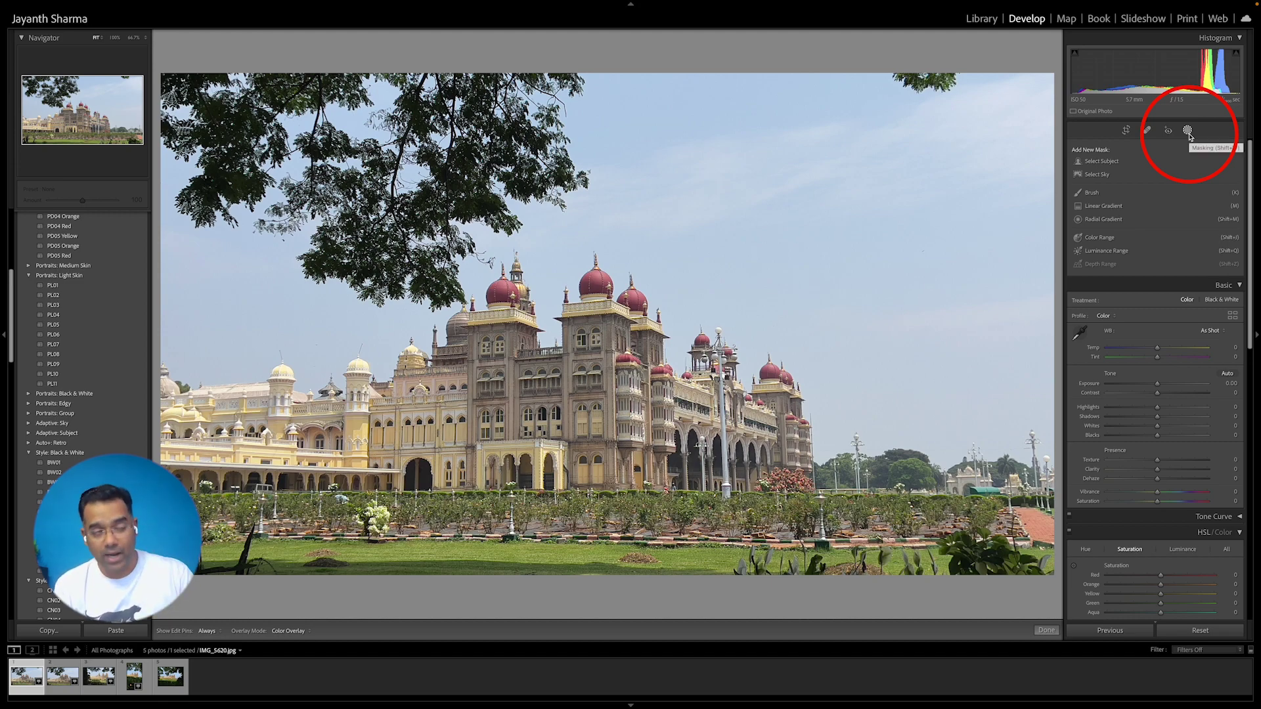
click(1097, 174)
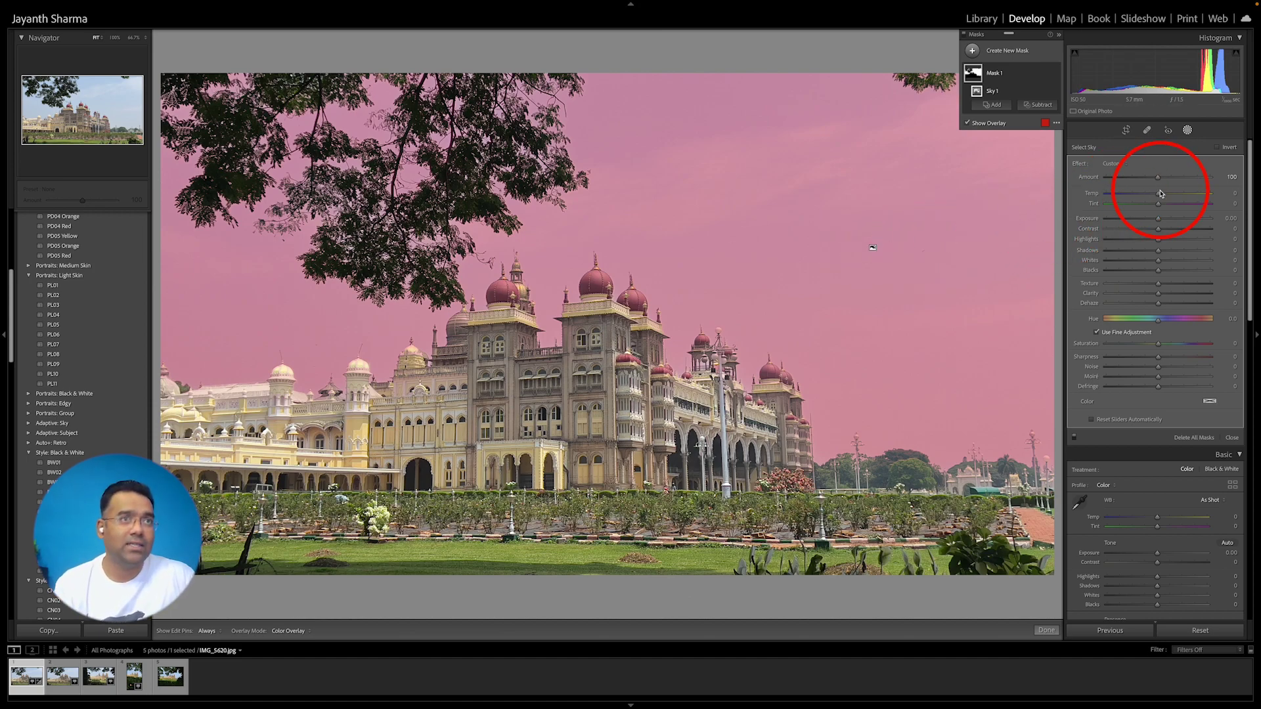
drag(1158, 193, 1170, 231)
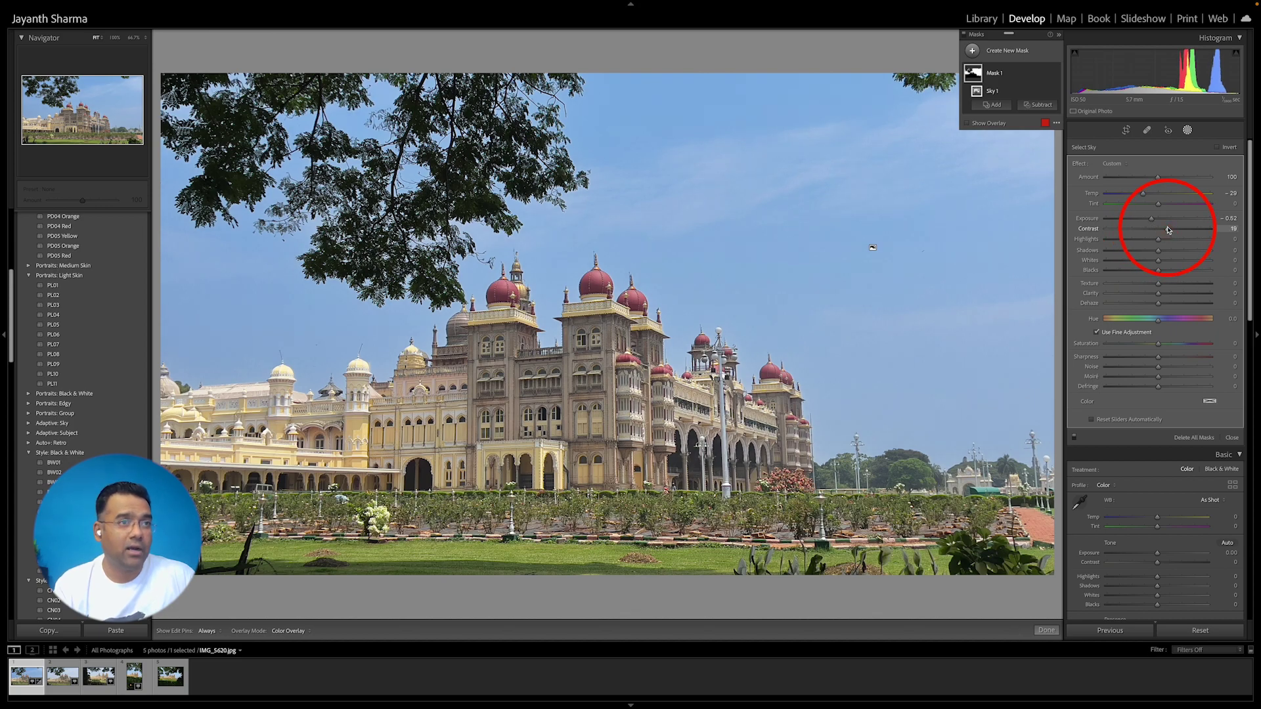
click(1046, 631)
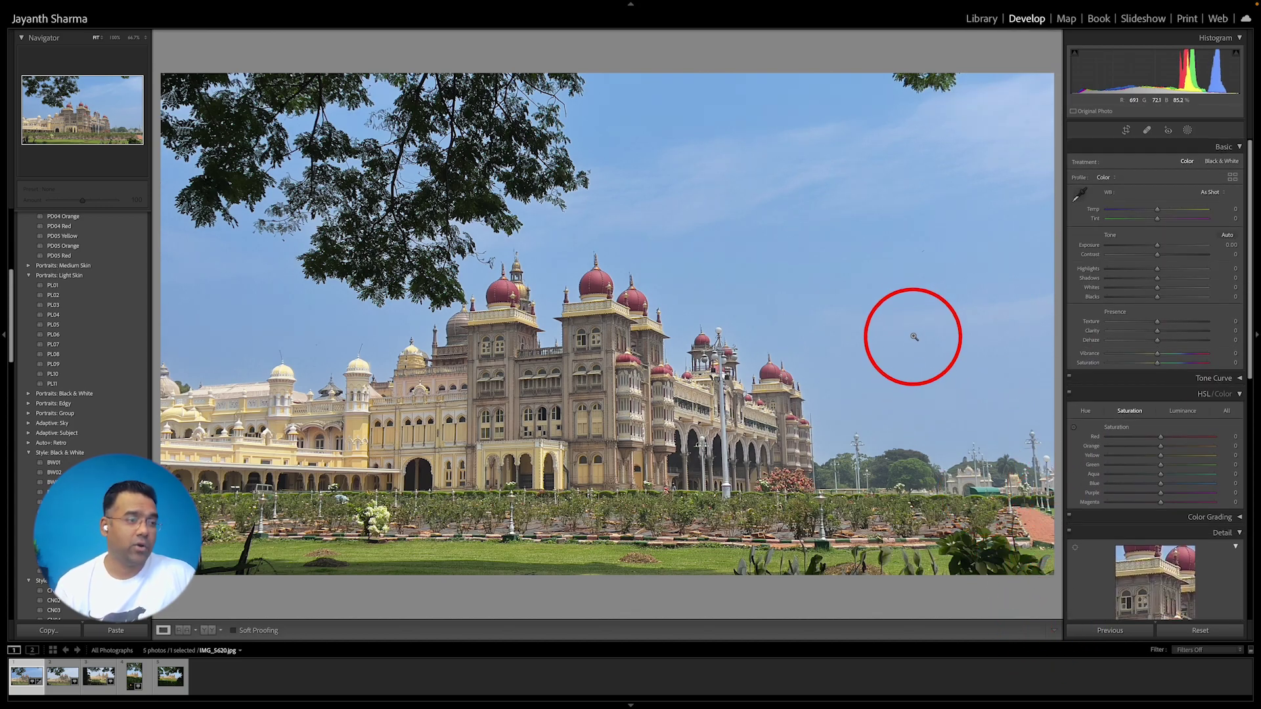
- Compare the edited palace photo with its unedited Before version several times
key(backslash)
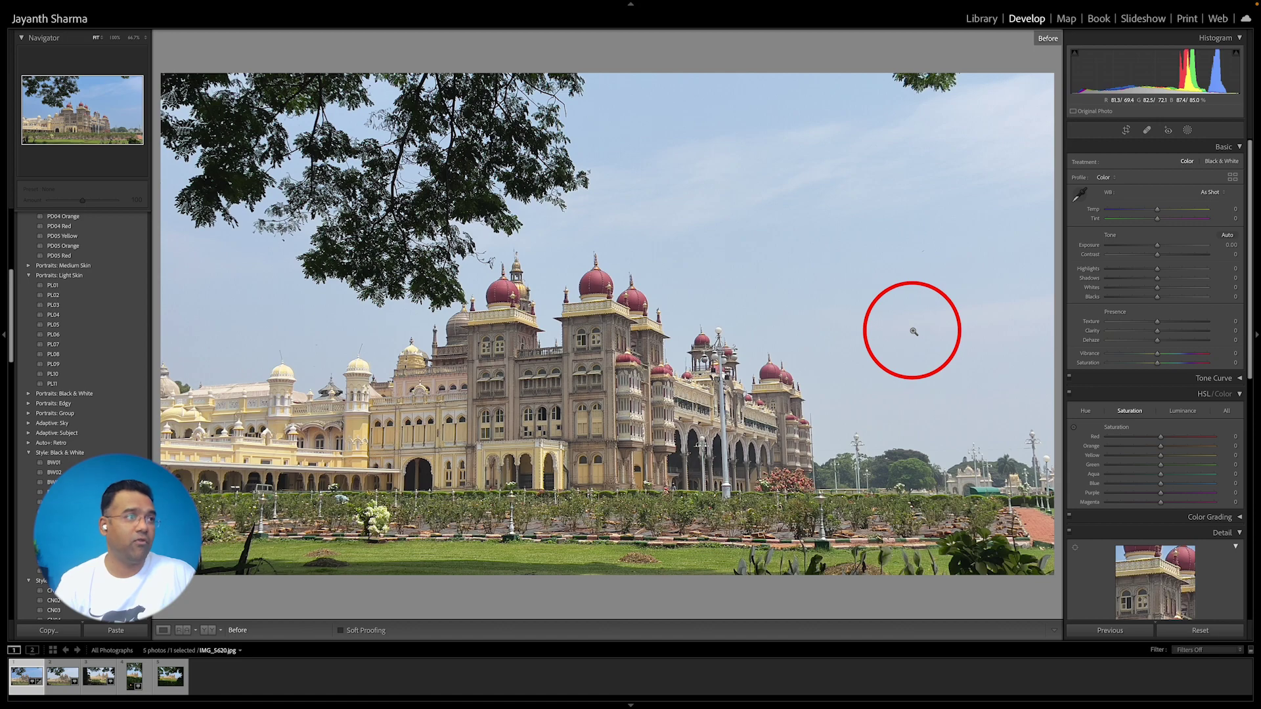
key(backslash)
key(backslash)
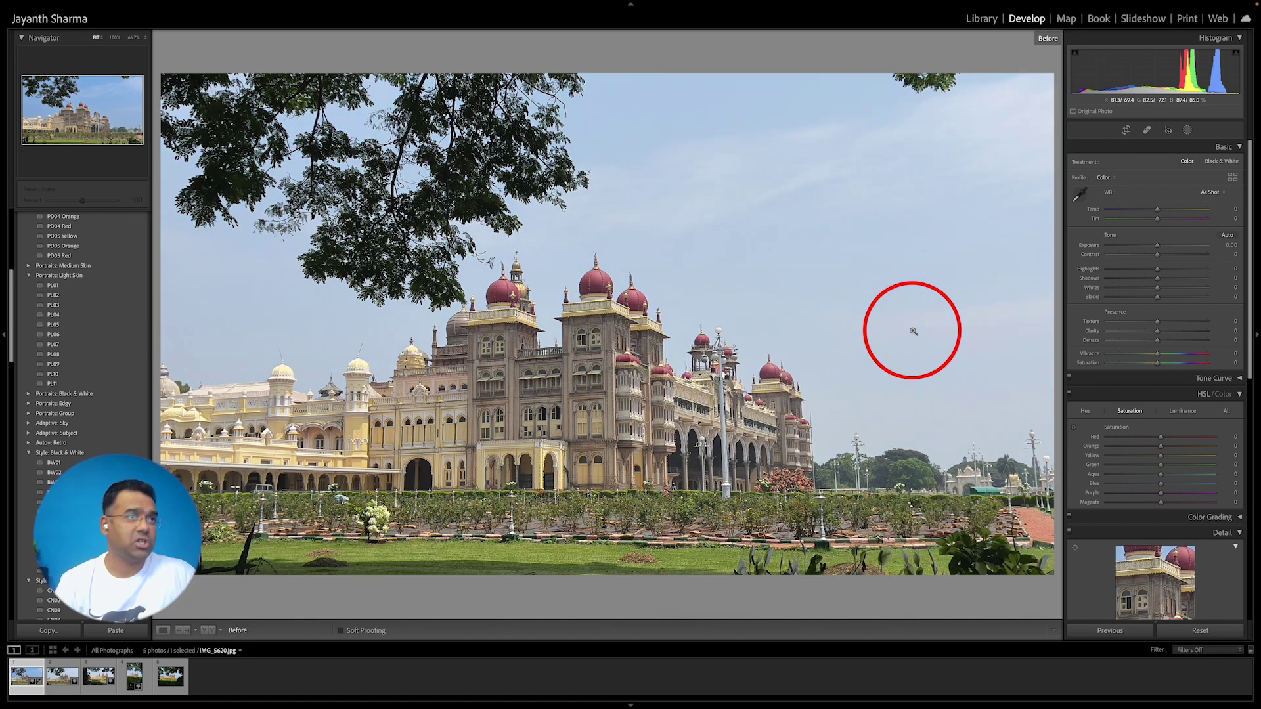
key(backslash)
key(backslash)
key(backslash)
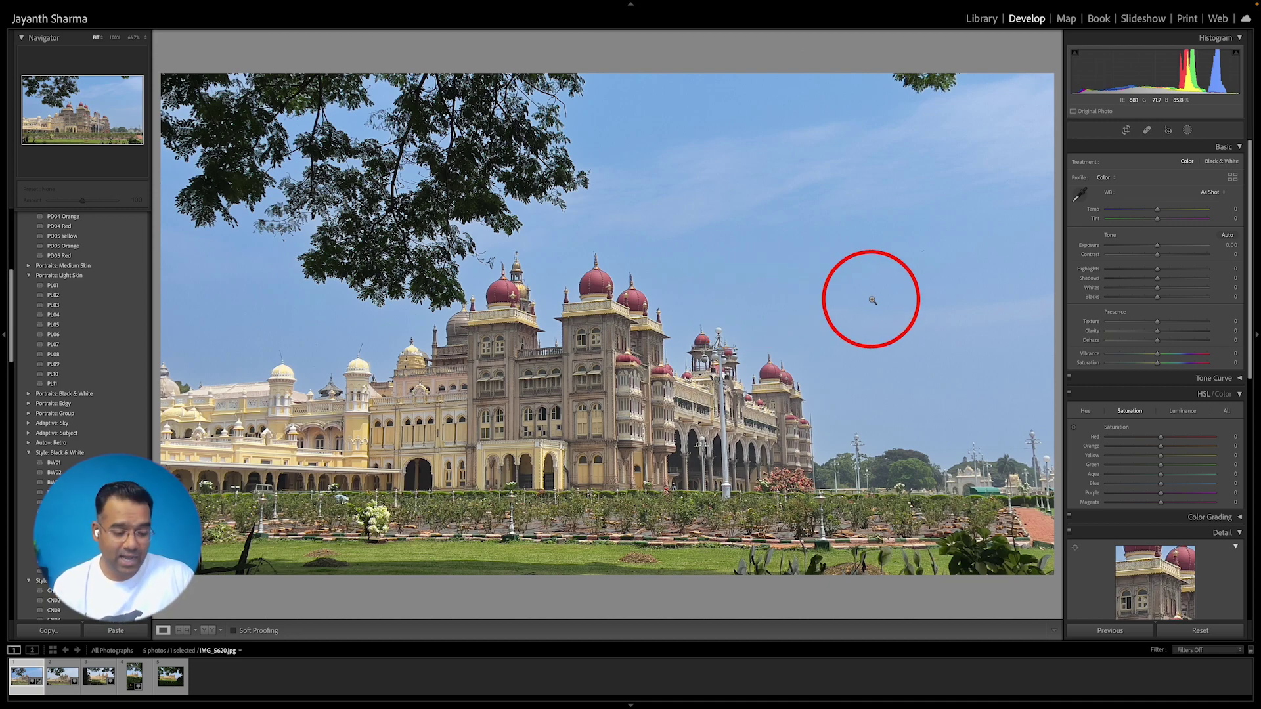
- Reopen the masking tools and toggle the sky mask's visibility off and on to compare its effect, leaving it enabled
click(1189, 131)
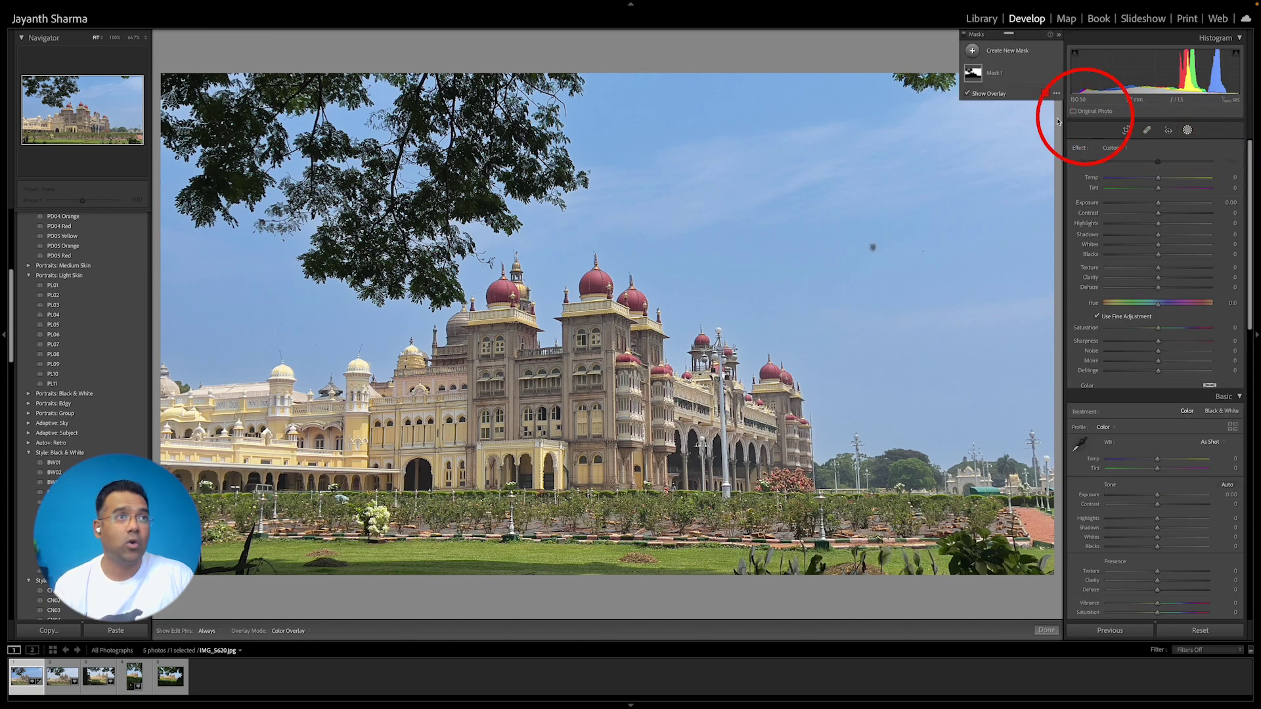
click(1056, 75)
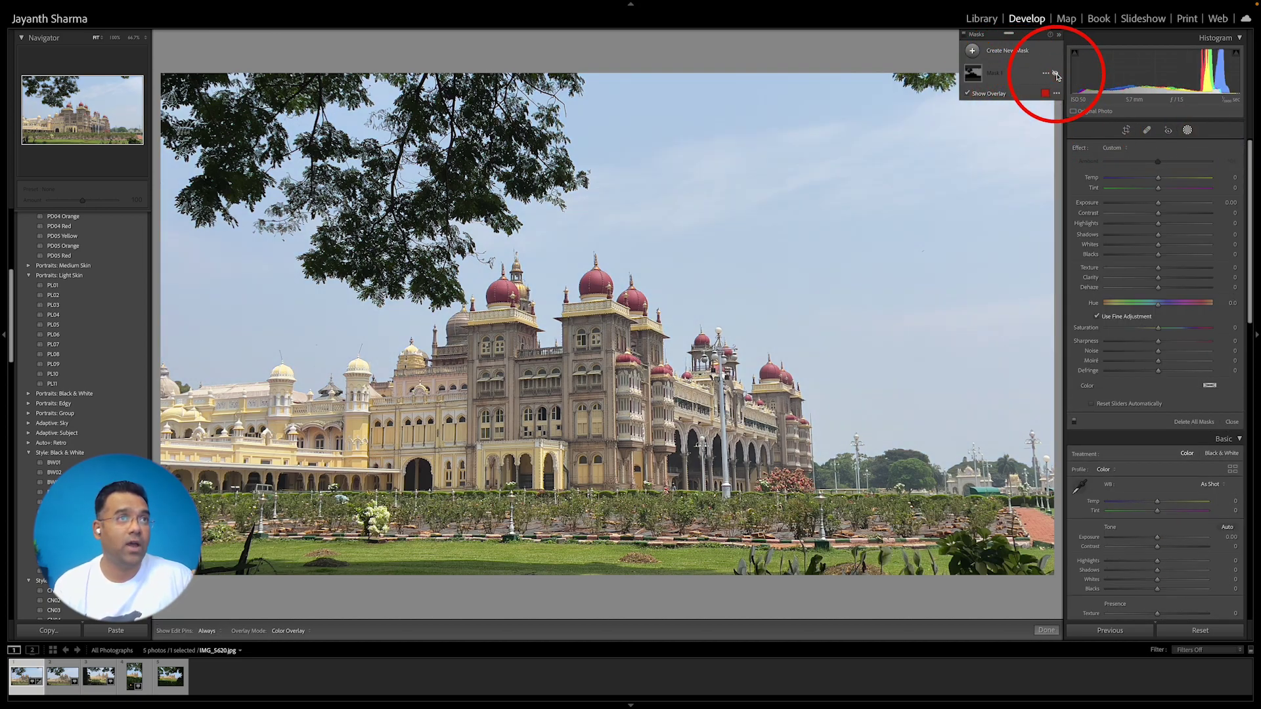
click(1055, 74)
click(1056, 74)
click(1055, 74)
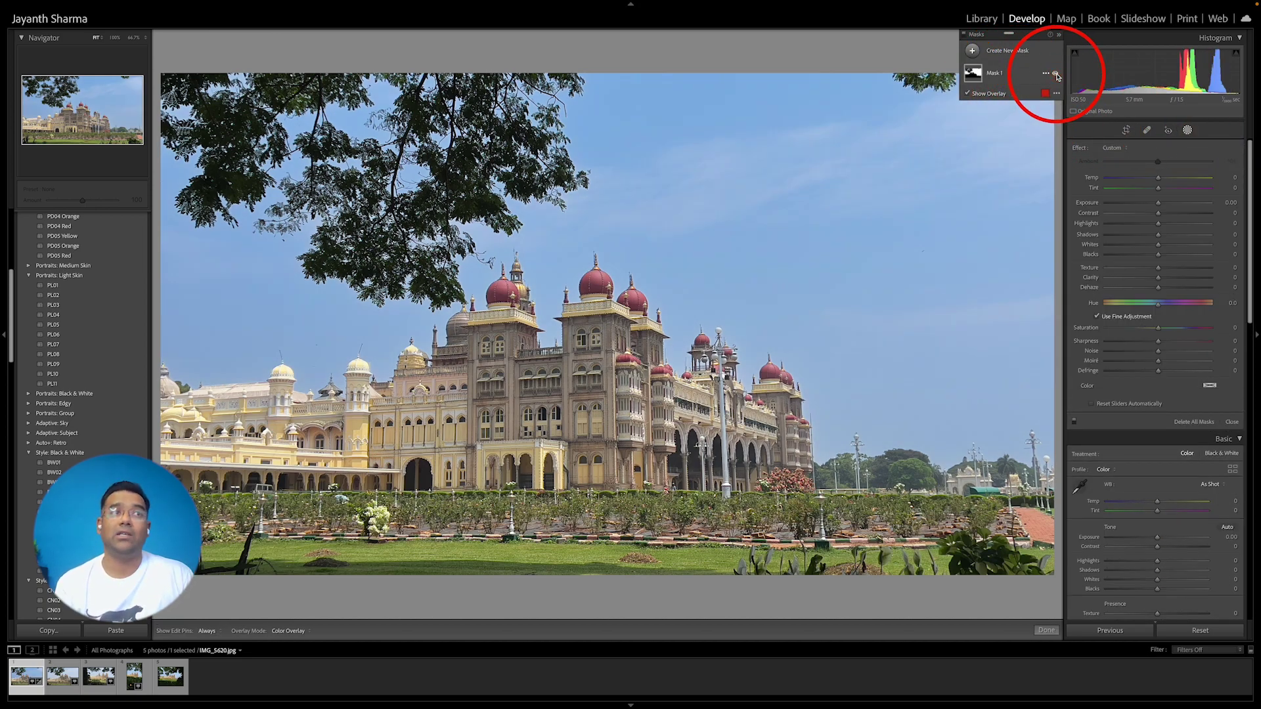
- Switch the sky mask off and on once more to compare its effect on the palace photo
click(1056, 74)
click(1056, 75)
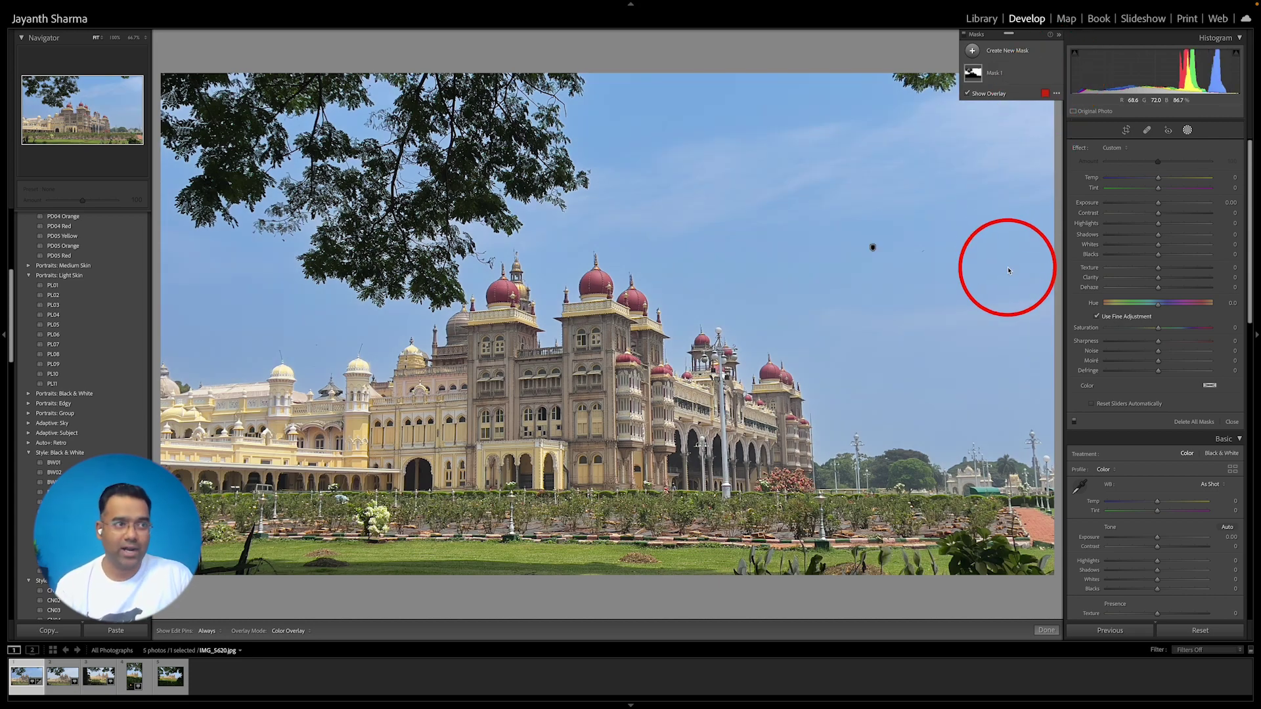
- Switch to the browser and examine the June 2022 feature summary's section on applying Subject and Sky masks in batch edit
key(ctrl+Right)
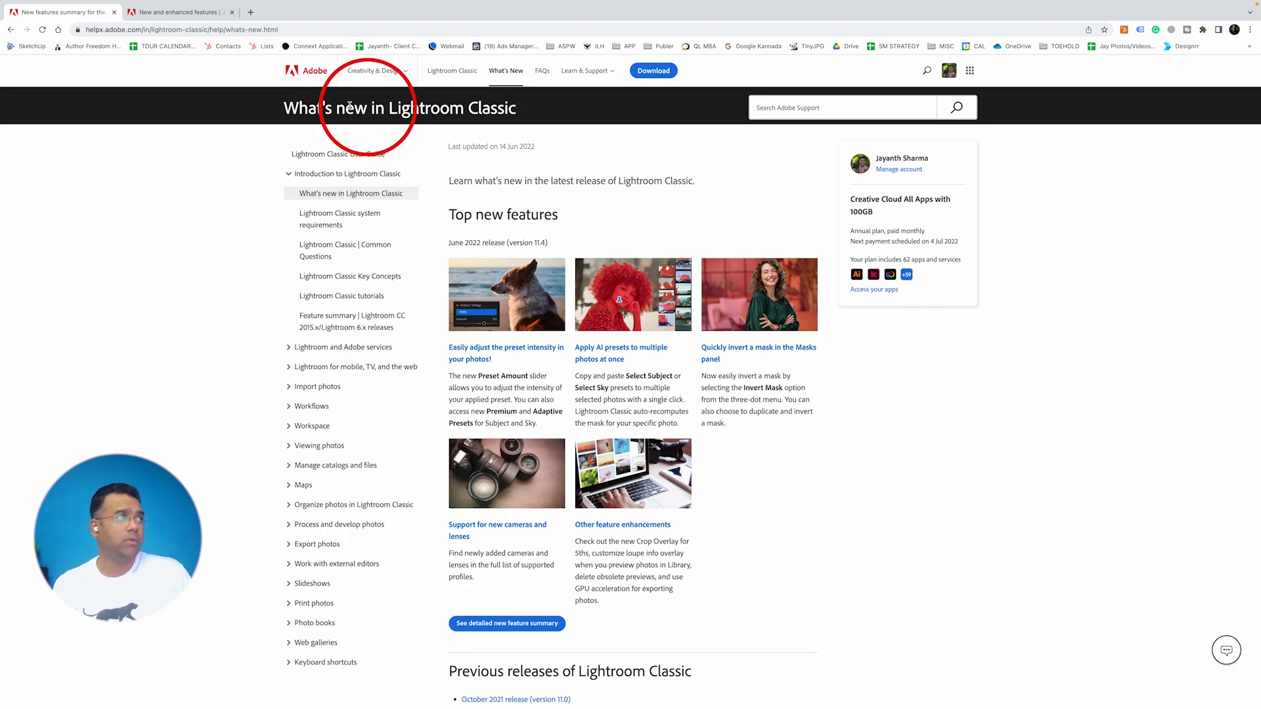
click(174, 13)
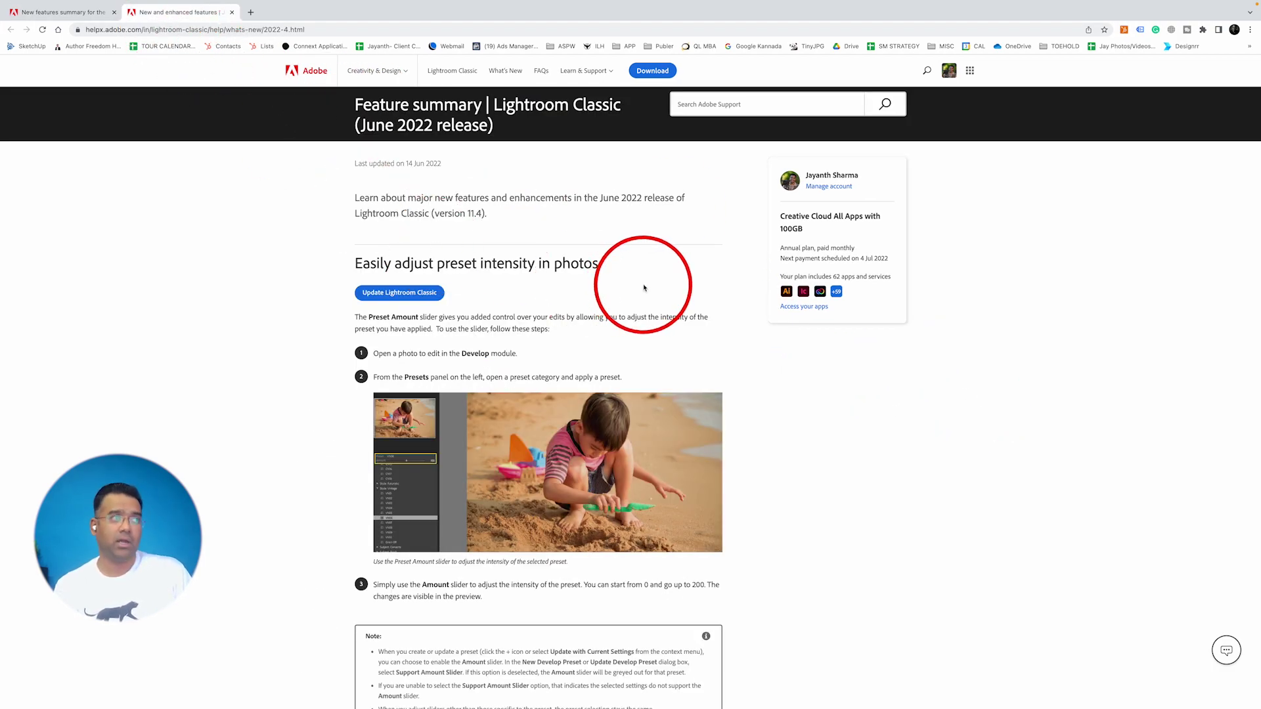
scroll(630, 290, down, 10)
scroll(644, 288, down, 5)
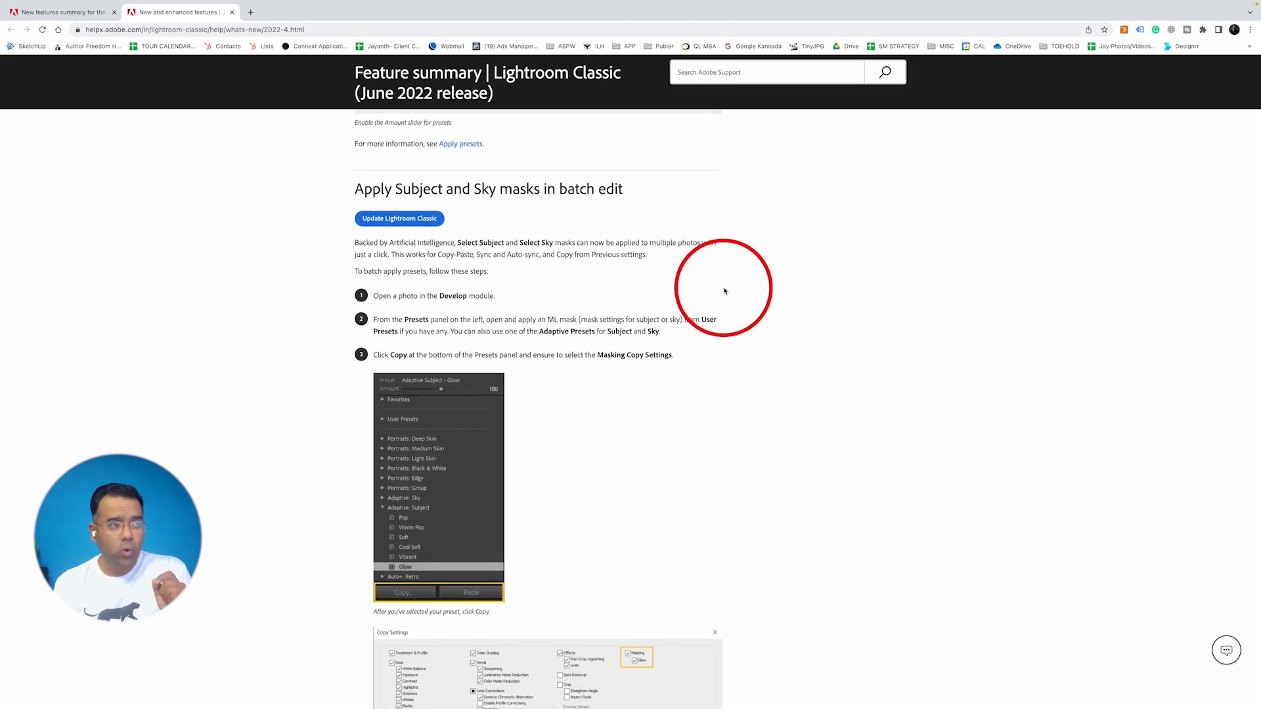
click(40, 12)
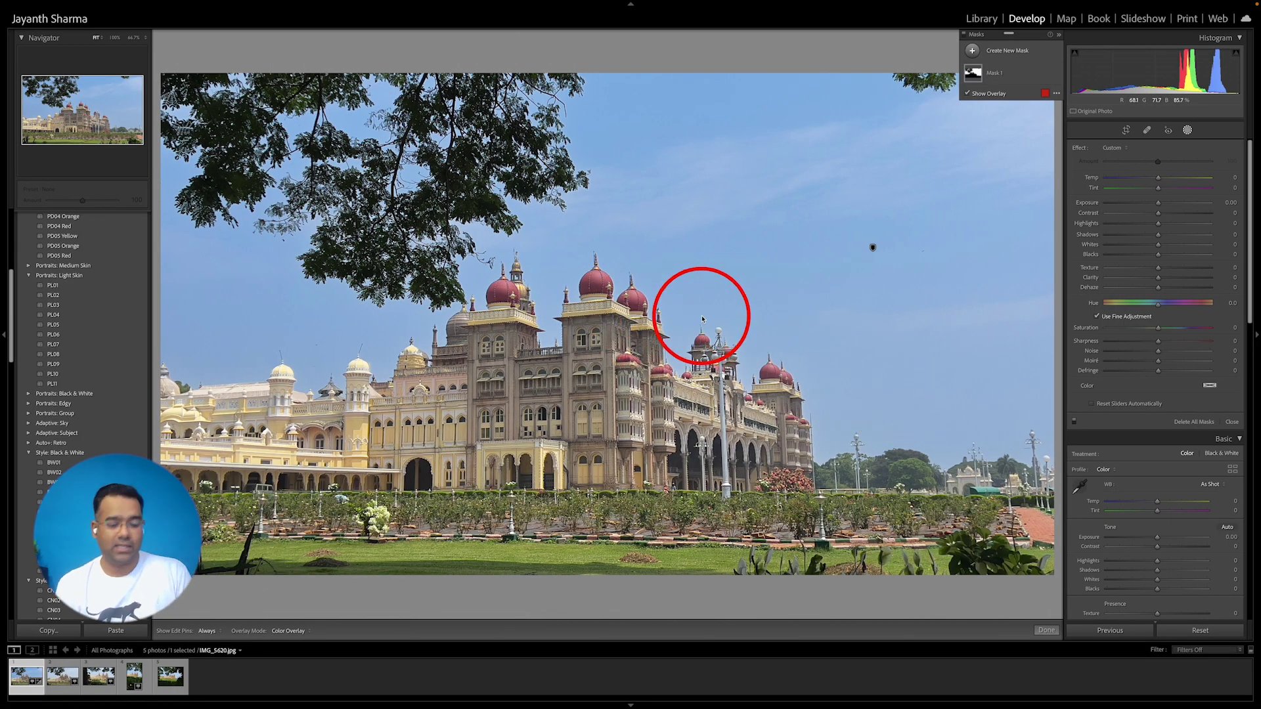
- Back in Lightroom Classic's Library grid, view the edited first palace photo and the unedited second one enlarged
key(g)
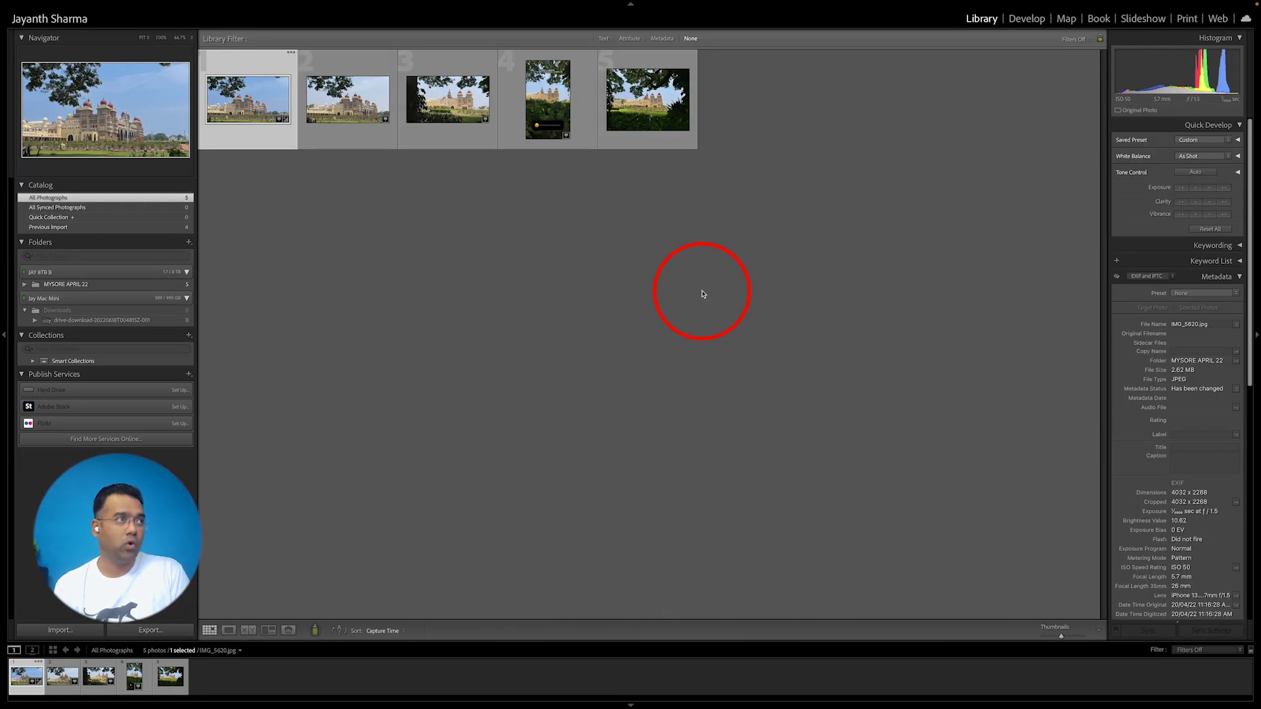
click(260, 103)
double_click(261, 104)
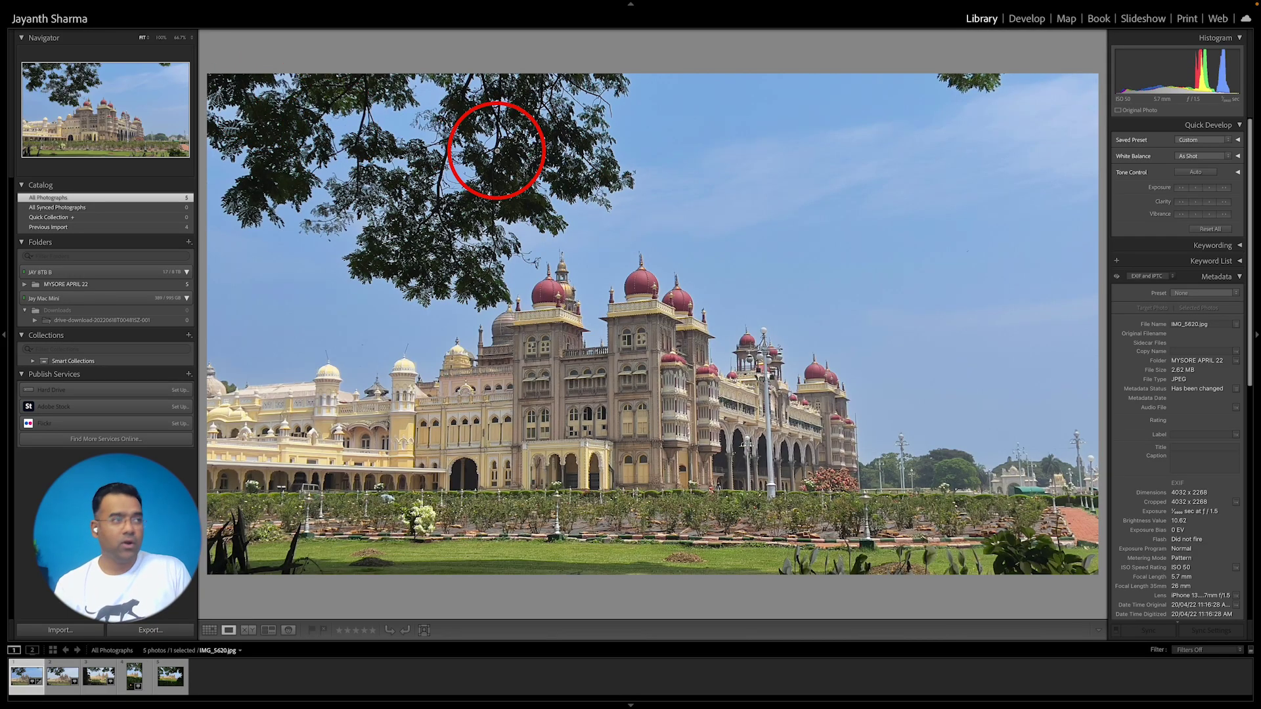
key(Right)
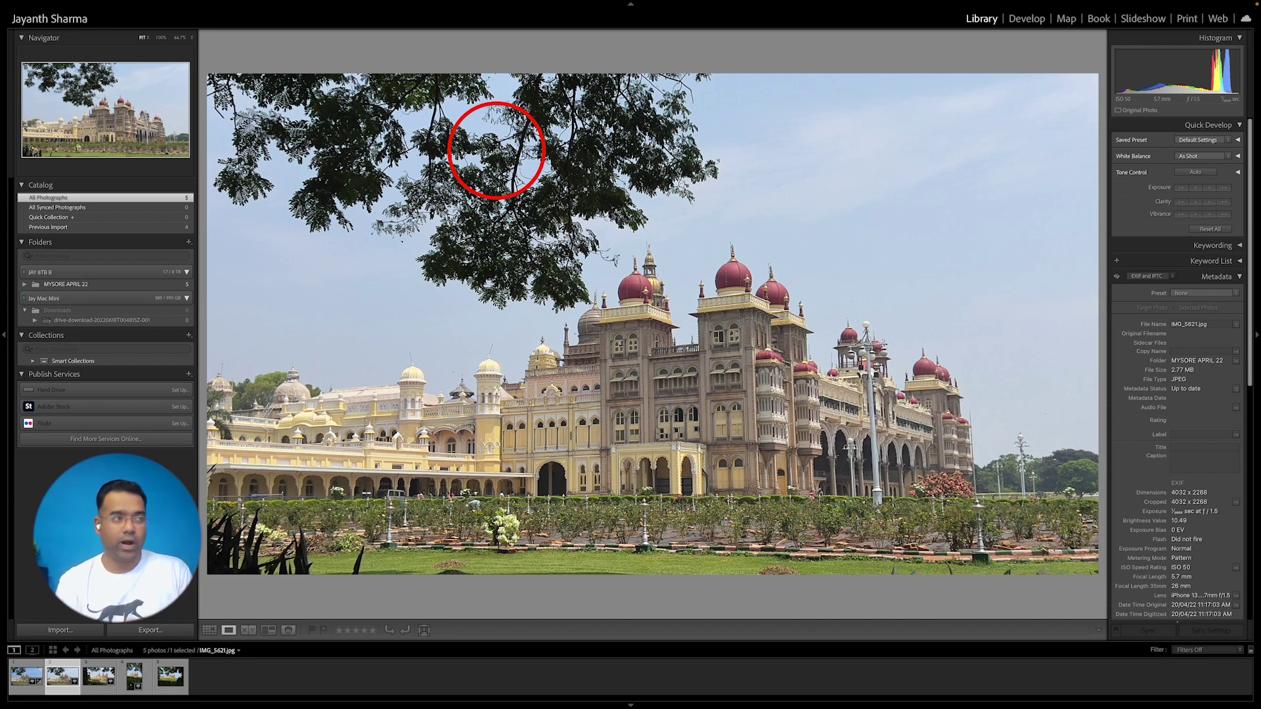
key(g)
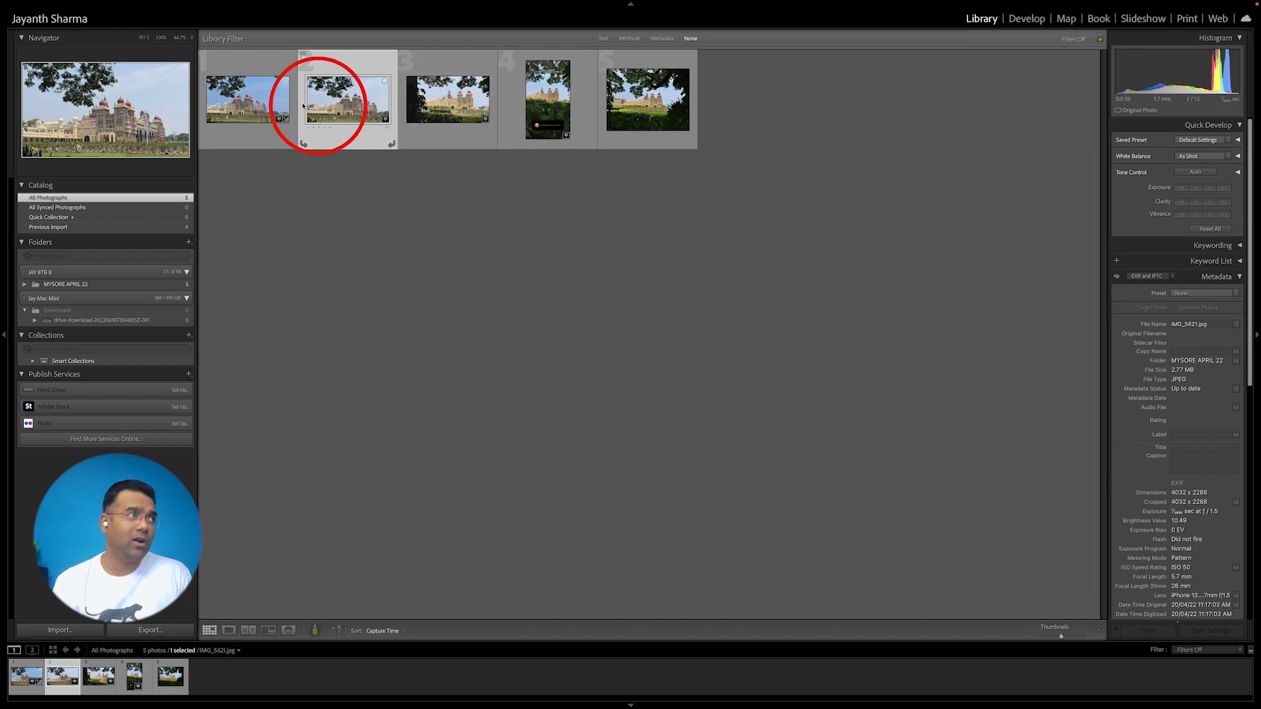
click(259, 106)
click(352, 97)
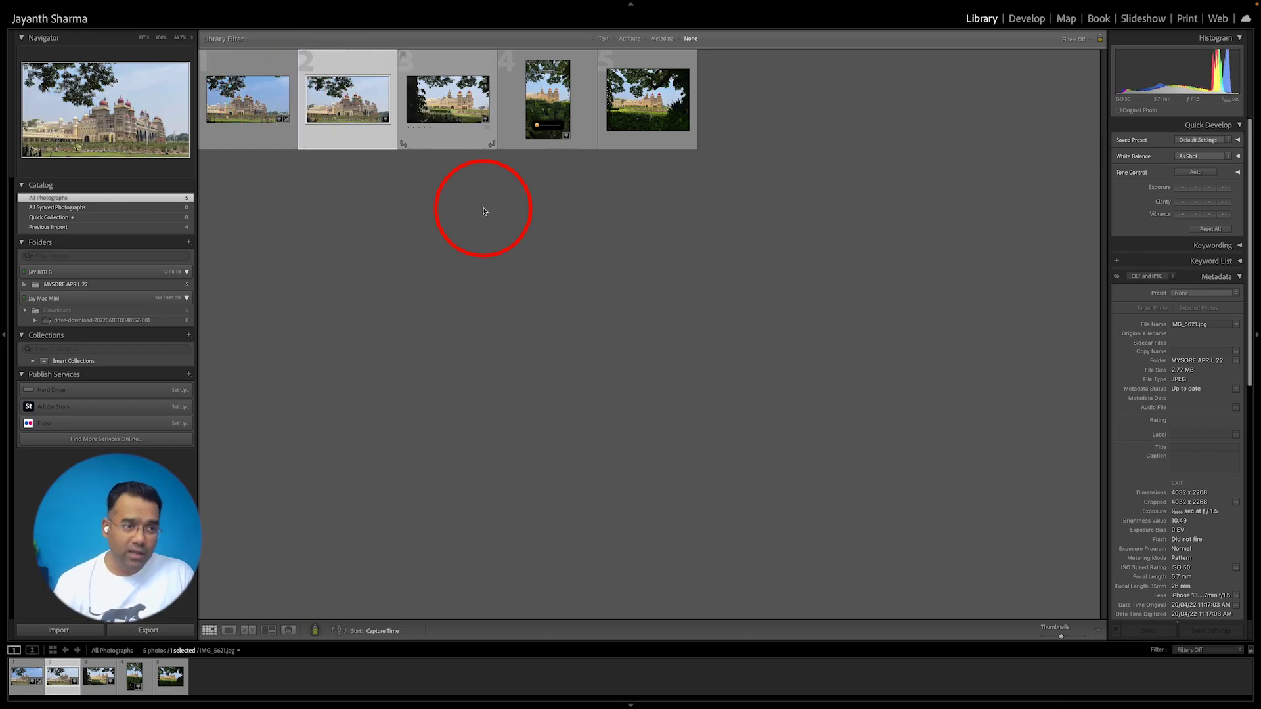
- Enlarge the grid thumbnails and compare the first two palace photos again in Loupe view, ending in the grid with nothing selected
drag(1068, 636, 1071, 636)
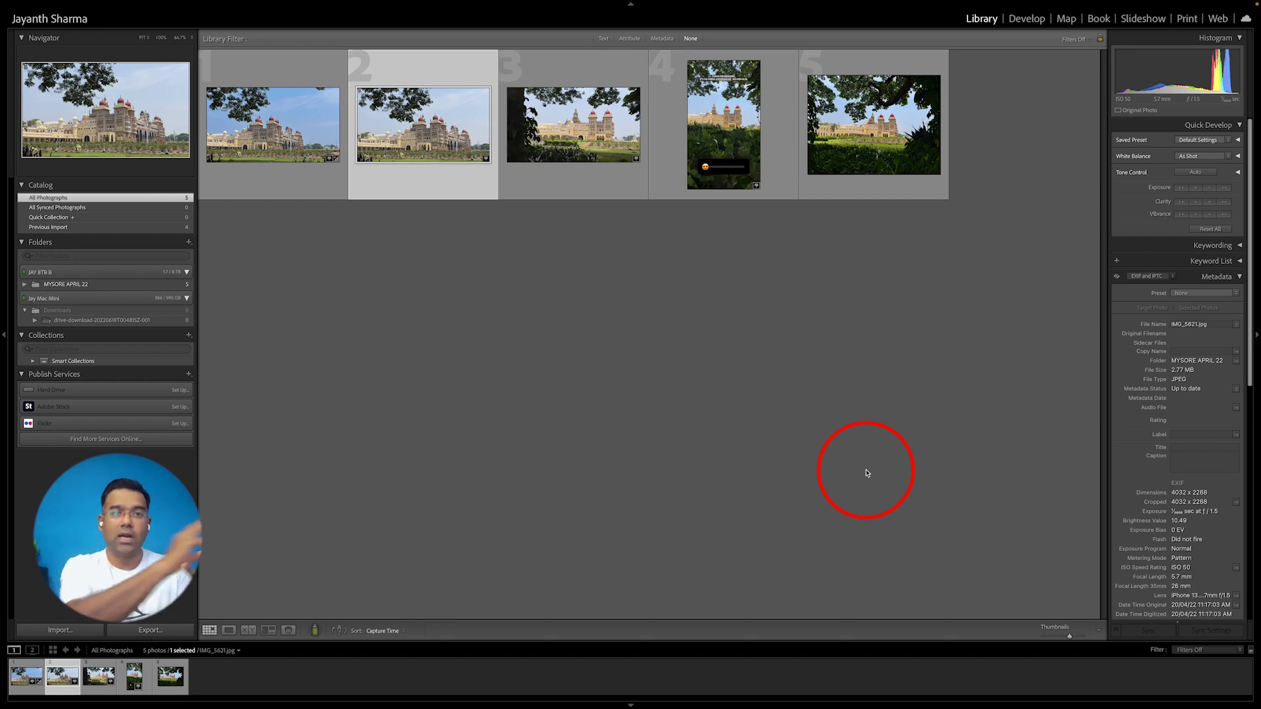
double_click(310, 132)
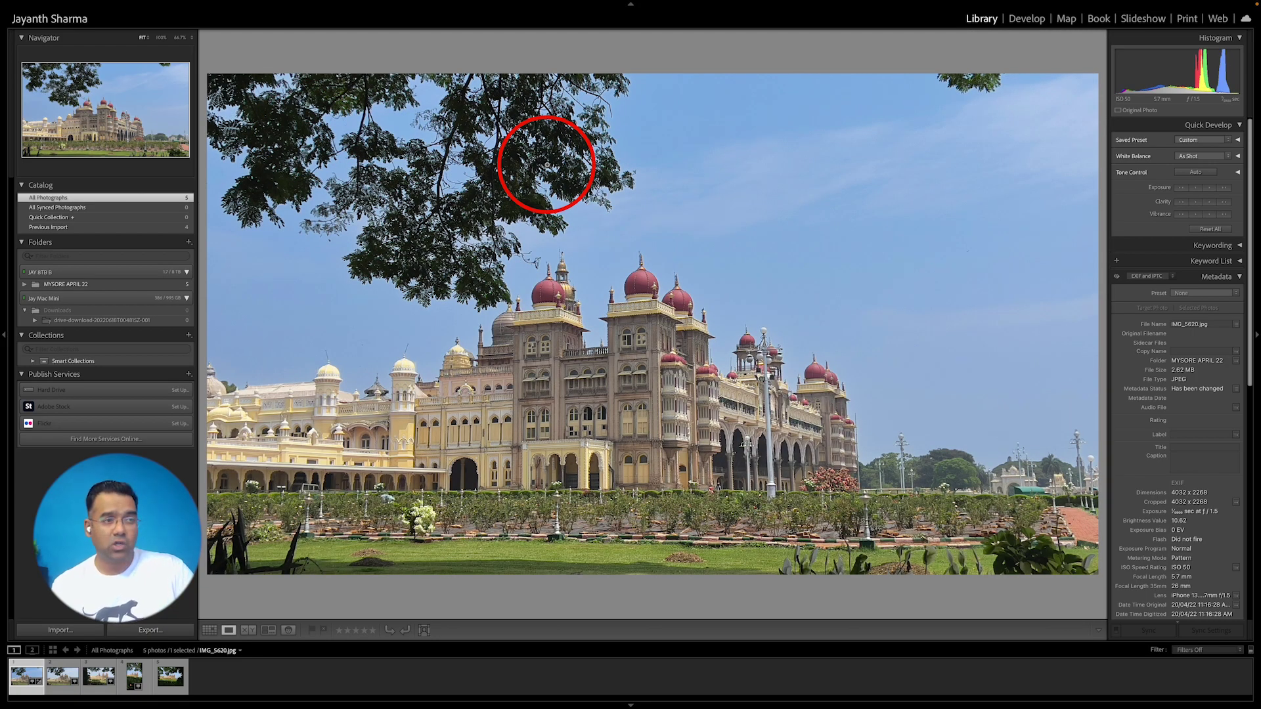
key(Right)
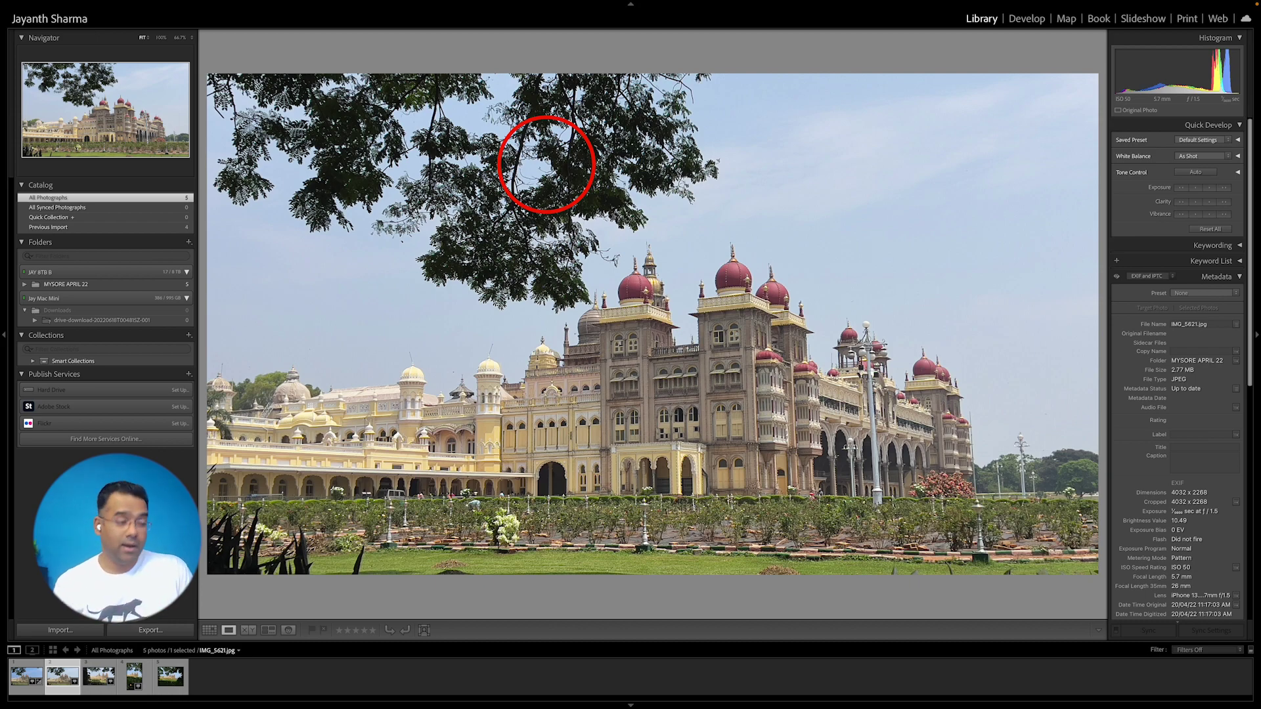
key(g)
click(507, 301)
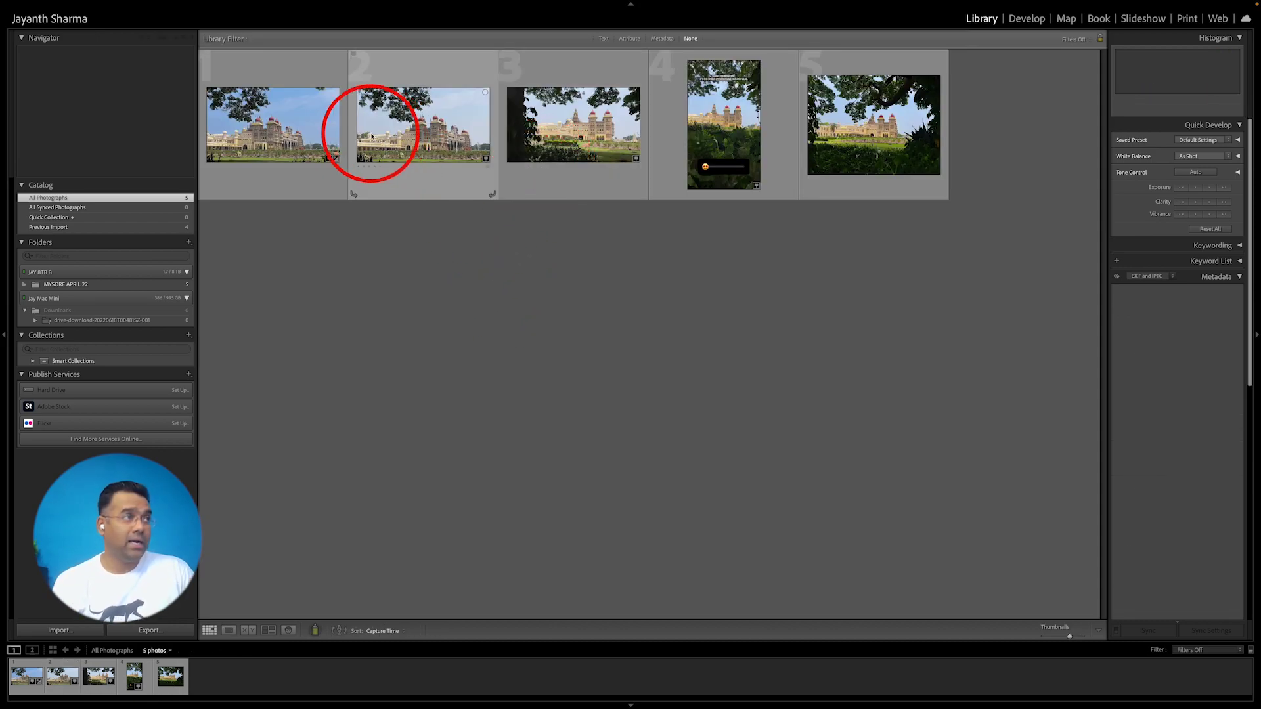
mouse_move(383, 135)
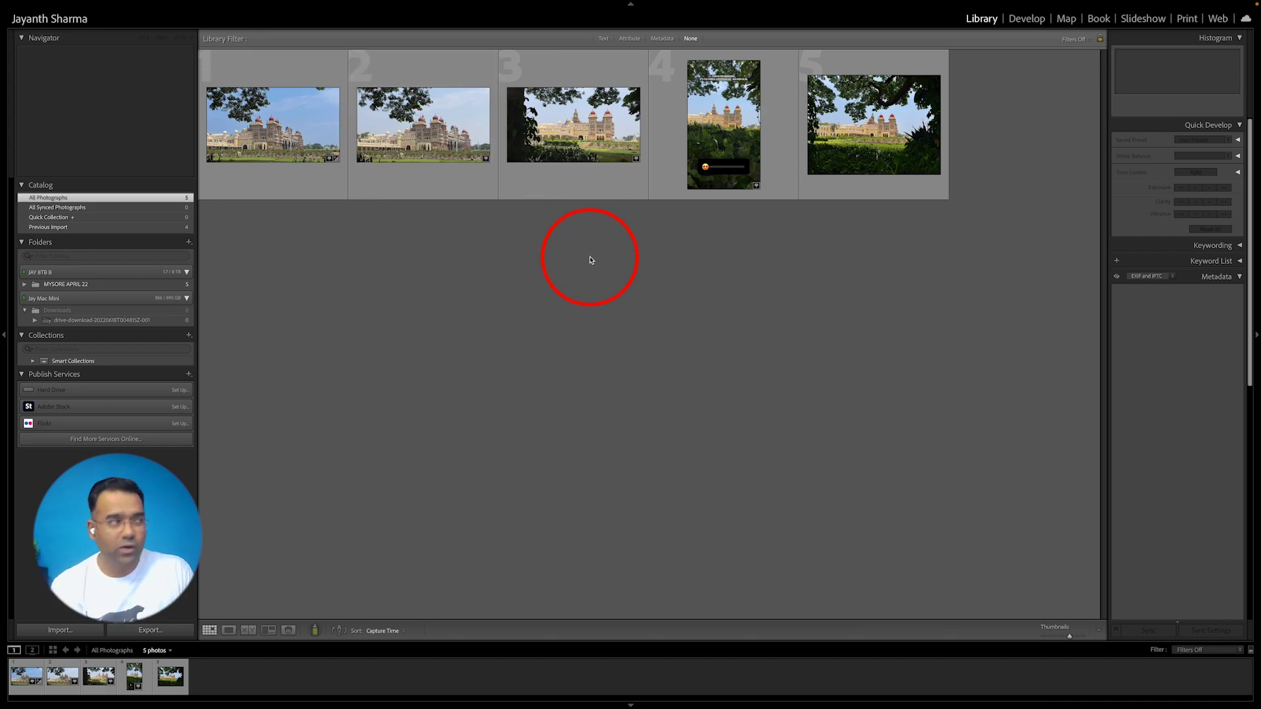
click(288, 127)
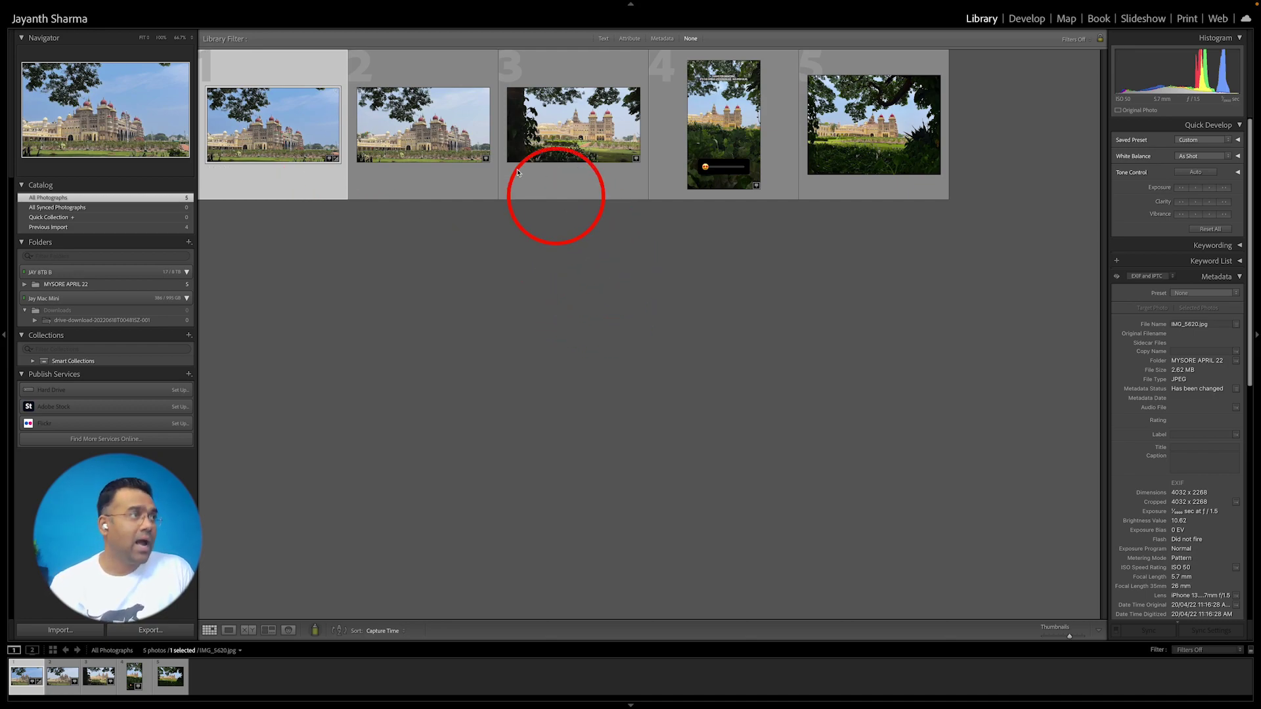
super+click(433, 132)
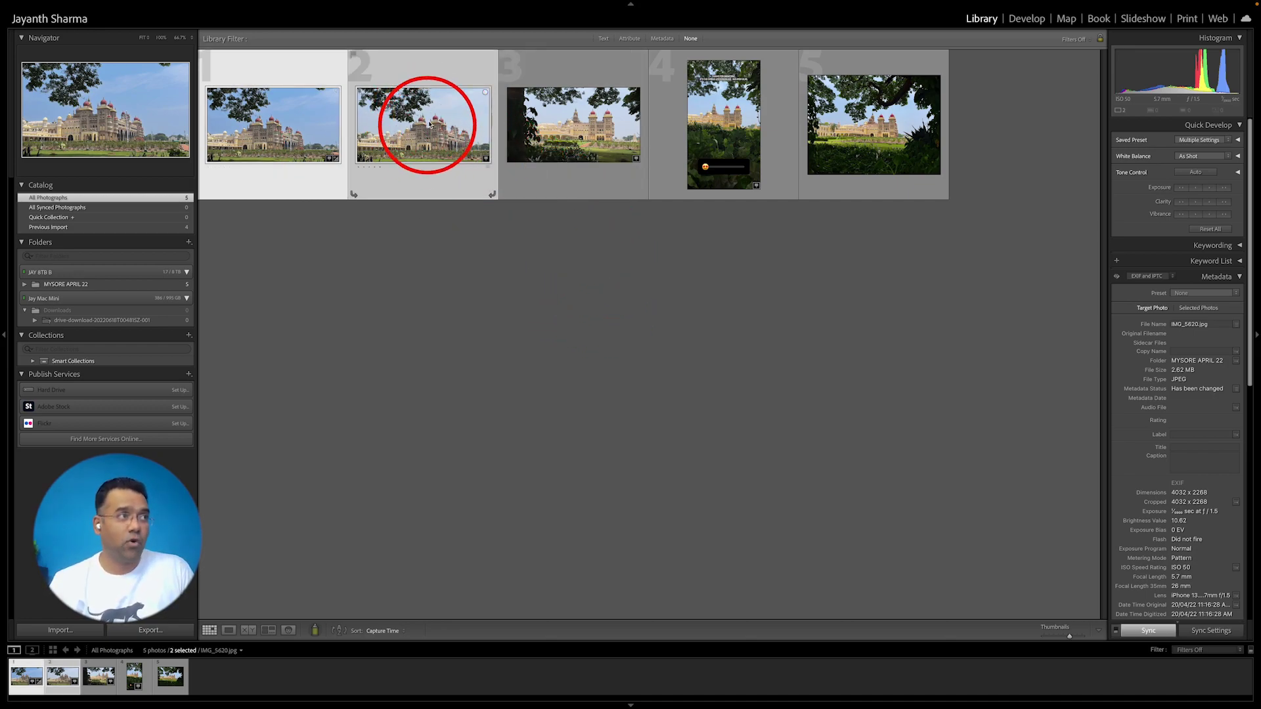
click(1204, 634)
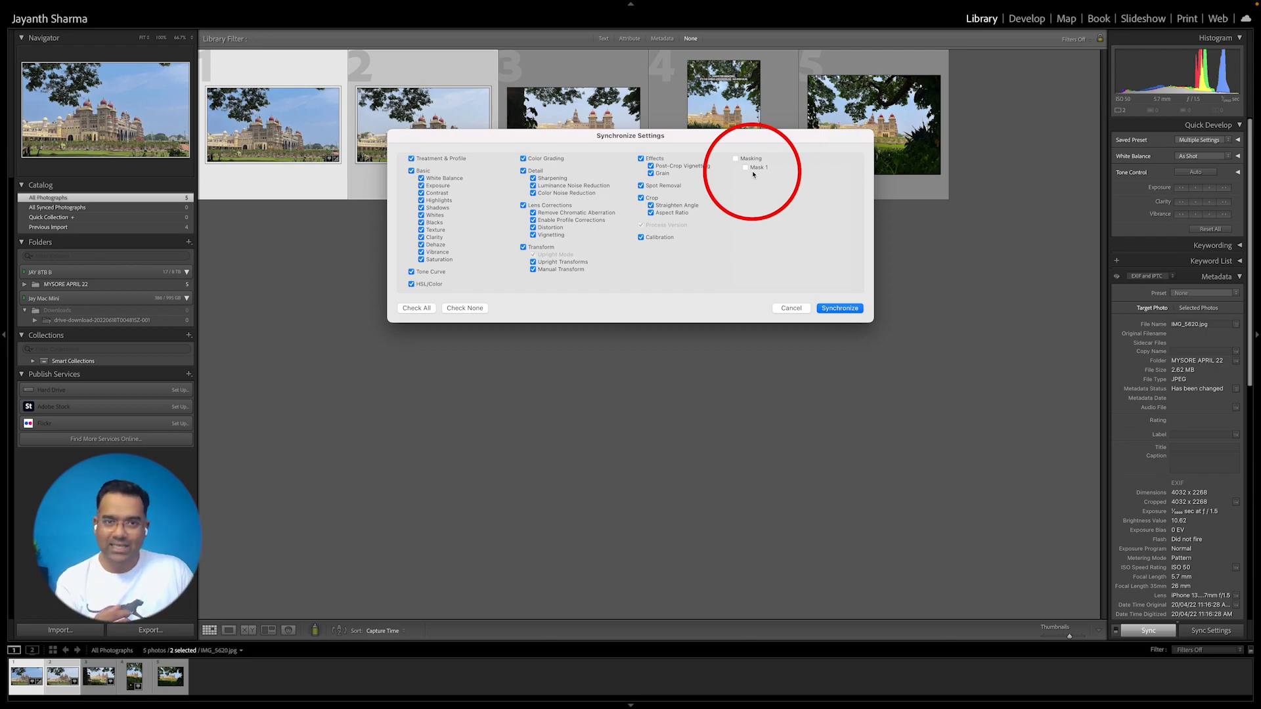
click(747, 167)
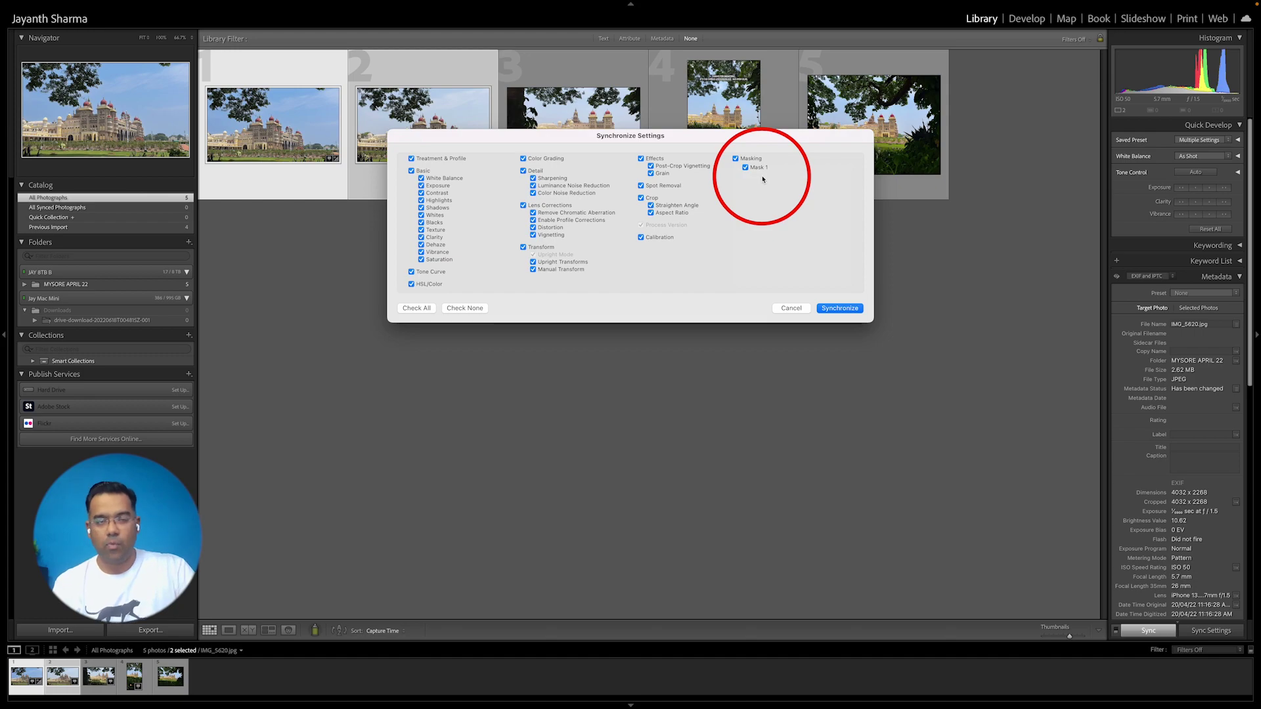
click(792, 308)
- Open the first palace photo in Develop and rename its Mask 1 as "sky"
double_click(290, 123)
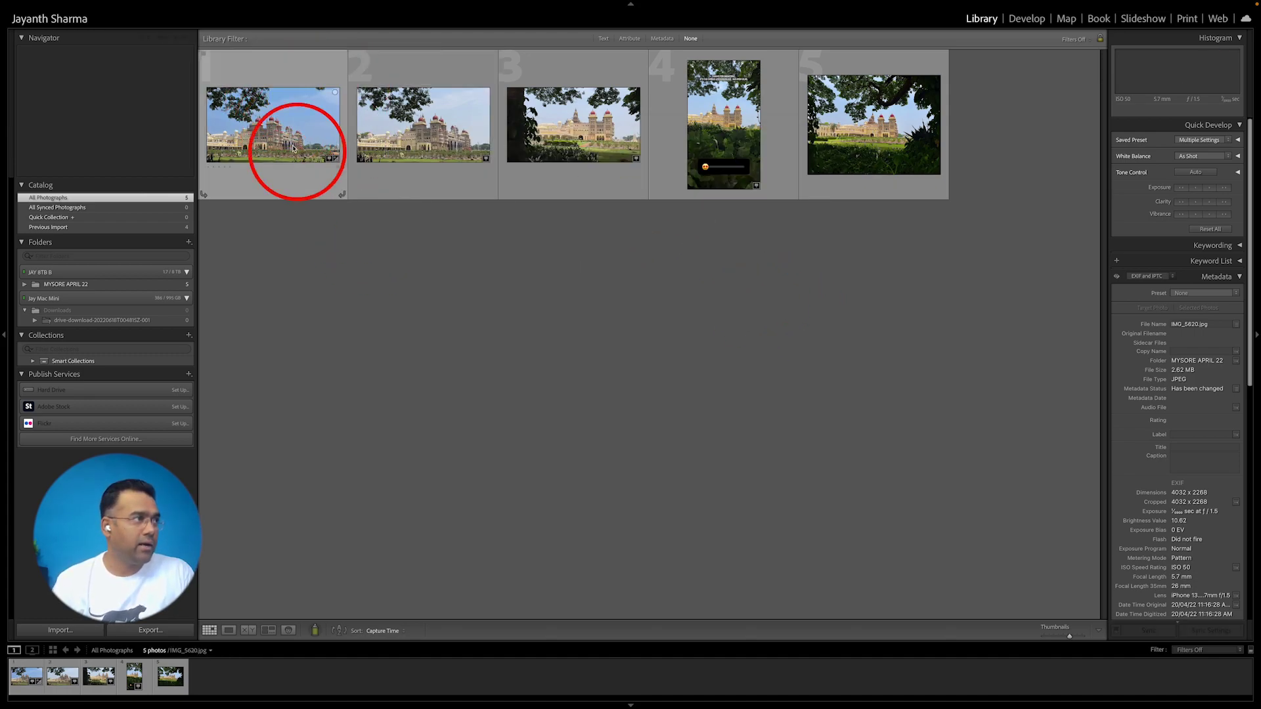
key(d)
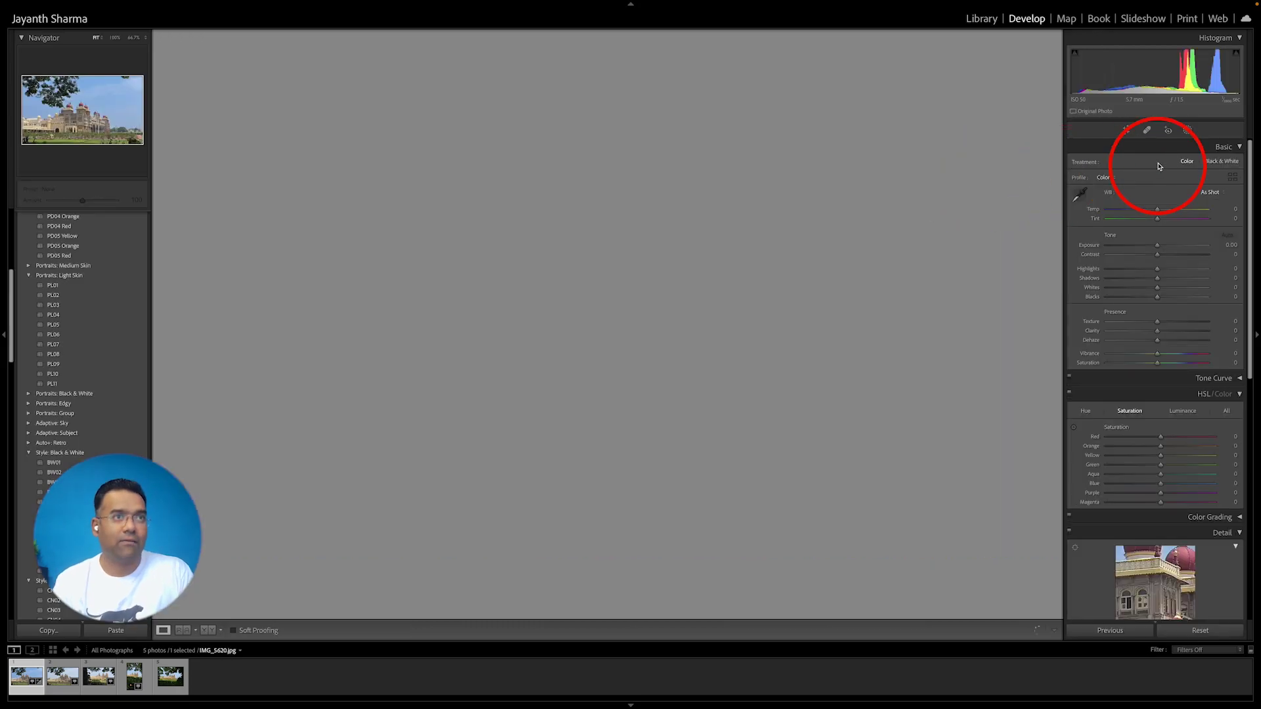
click(1189, 131)
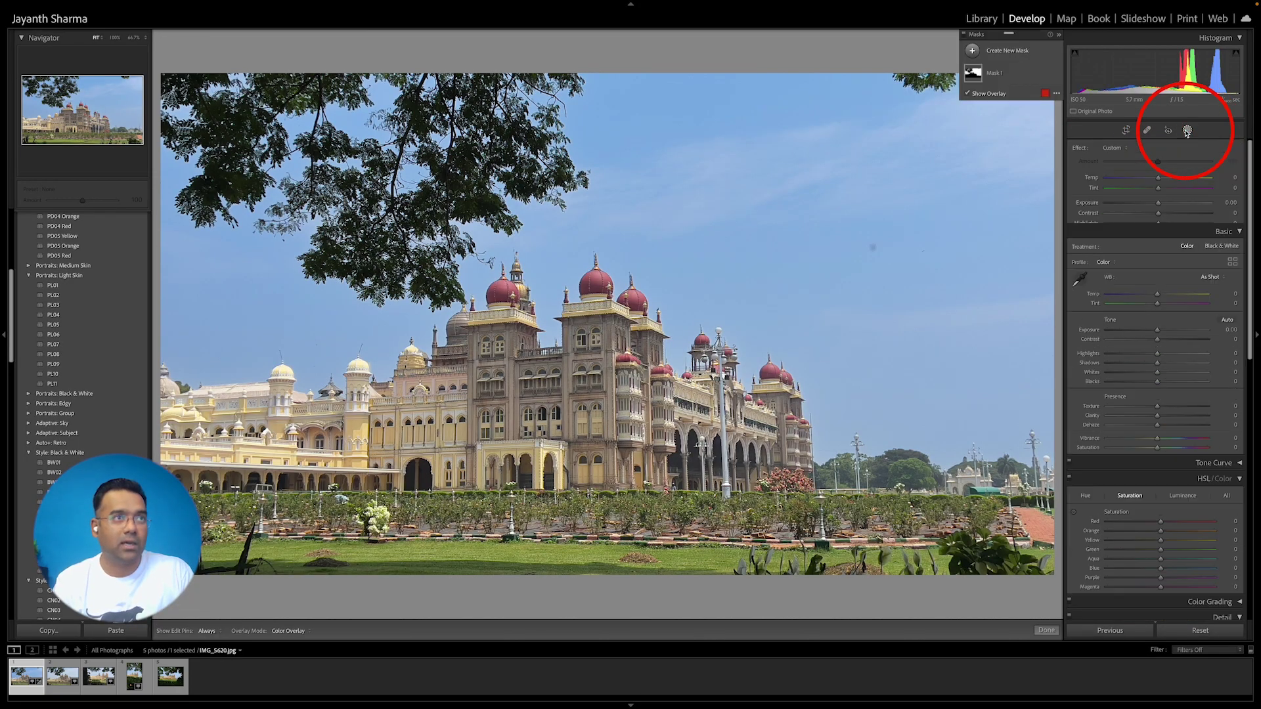
right_click(999, 76)
click(1020, 79)
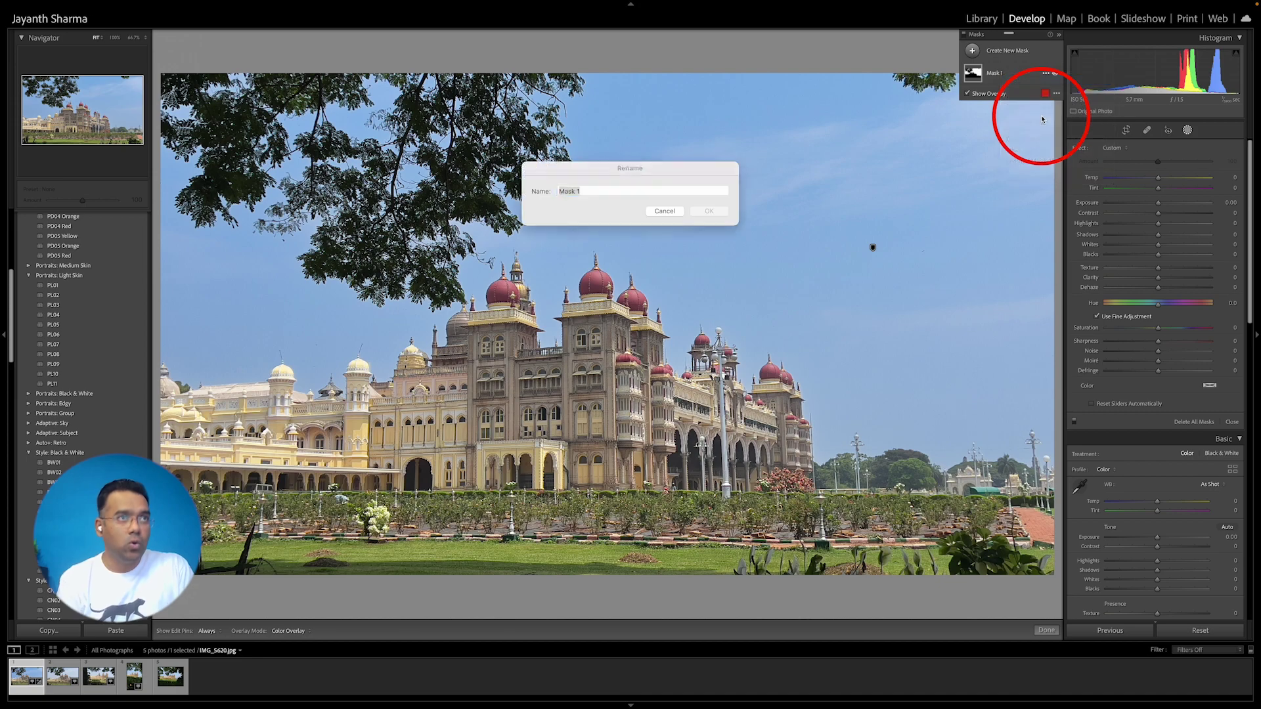
text(sky)
key(Return)
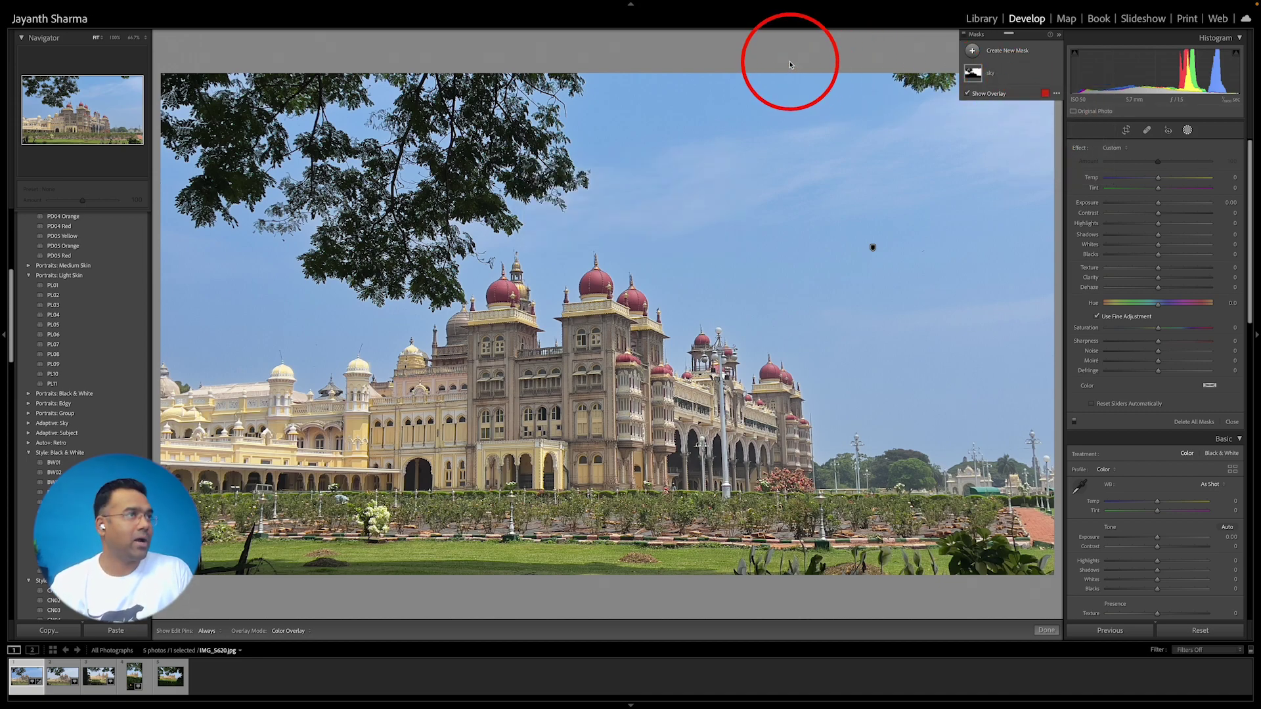
- Synchronize the first palace photo's settings to the second one in the Library, including Masking with the sky mask
key(g)
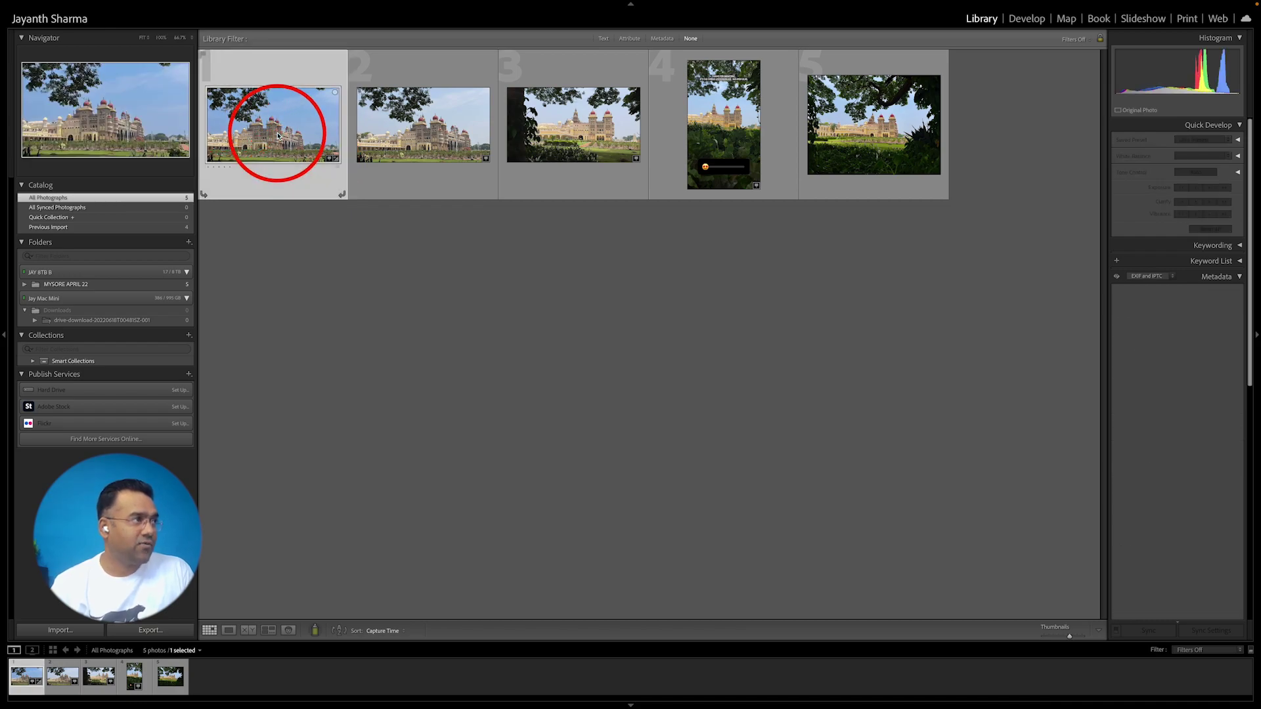
shift+click(394, 127)
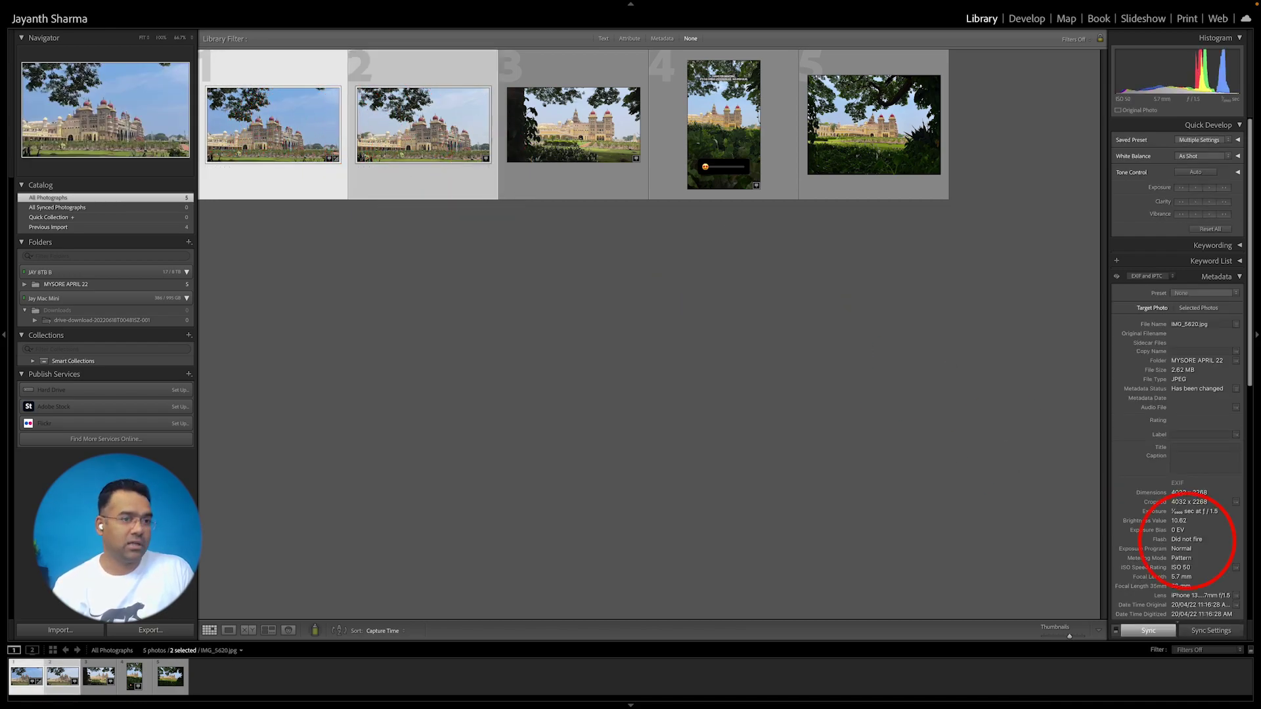
click(1207, 632)
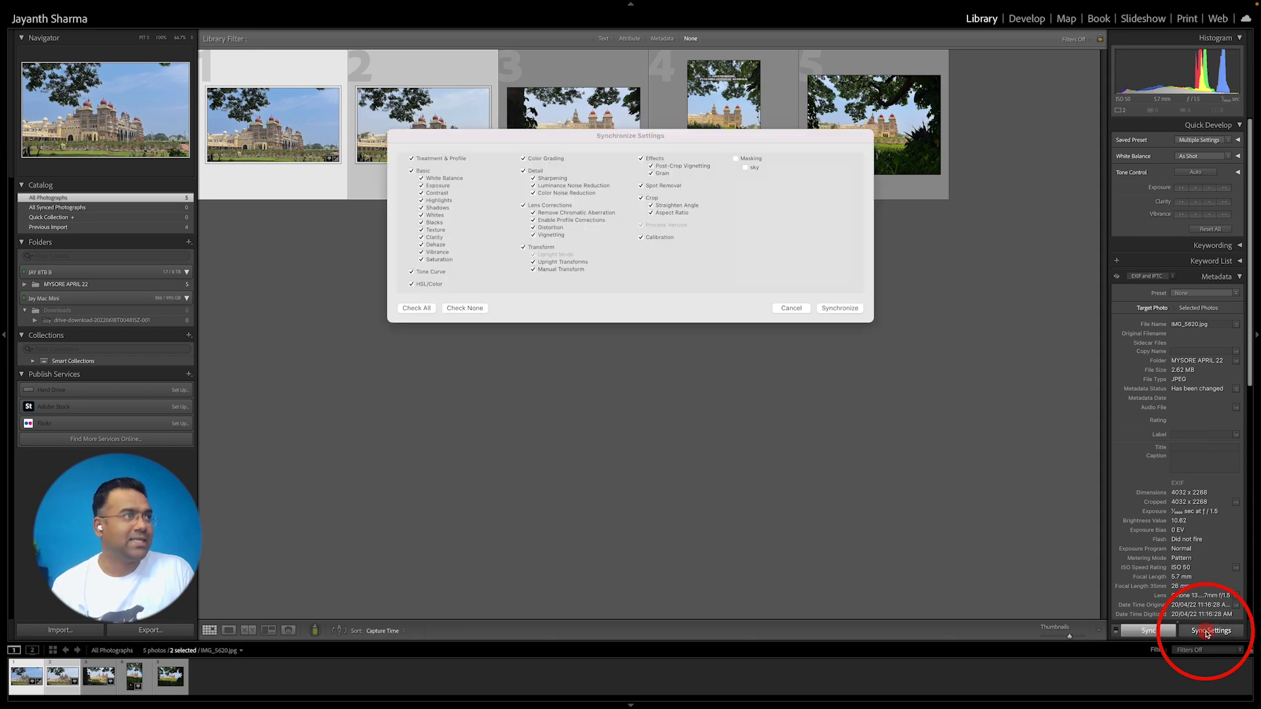
click(746, 164)
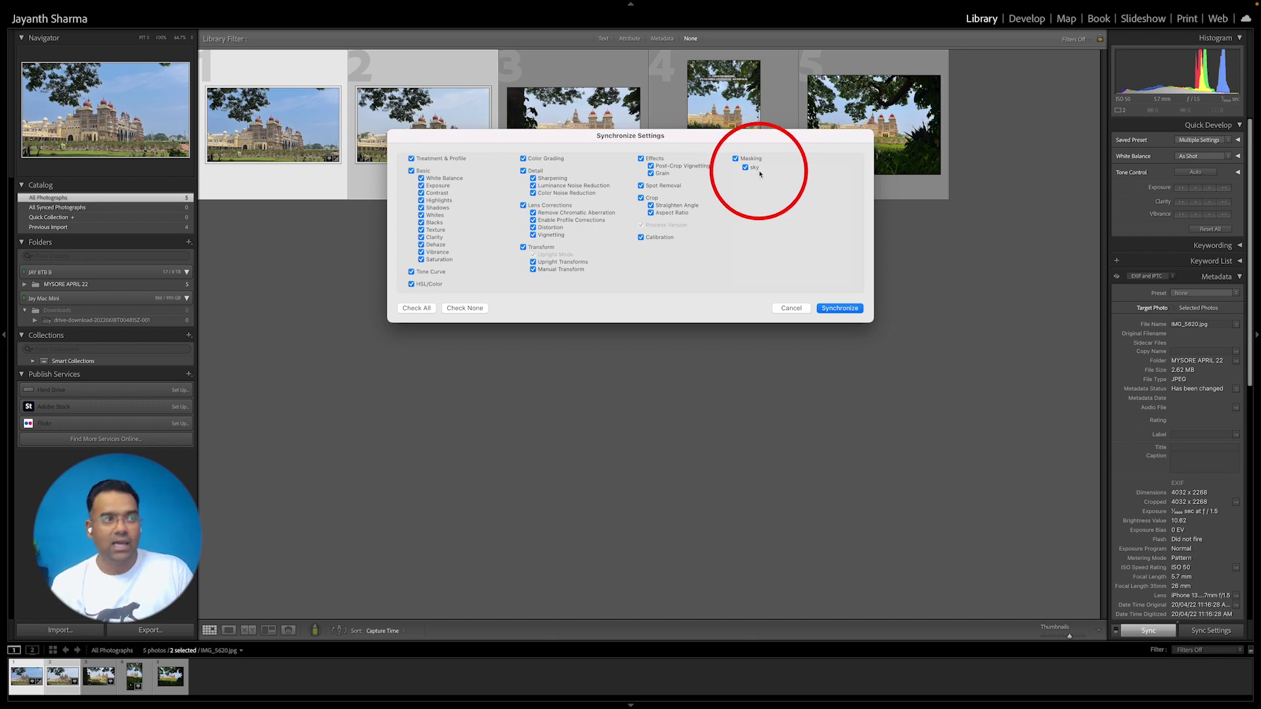
click(837, 309)
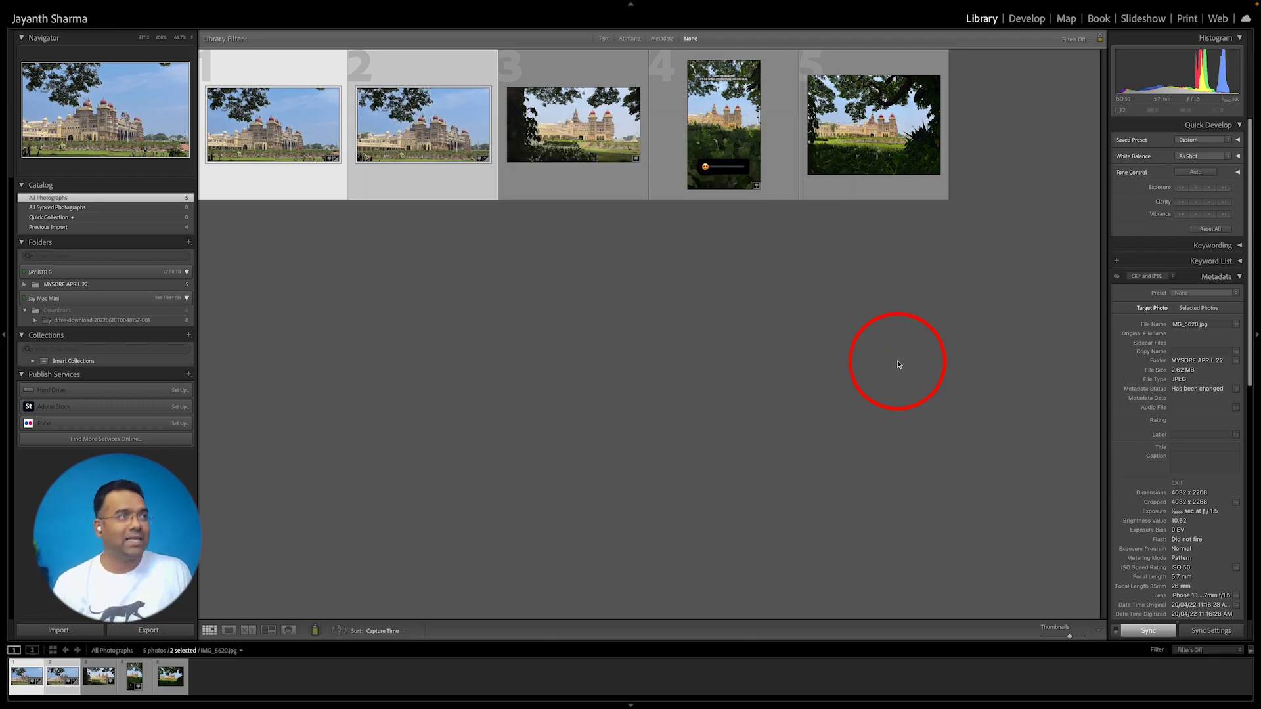
- Open the second palace photo in Develop and compare its synced sky mask overlay with the first photo's
double_click(408, 143)
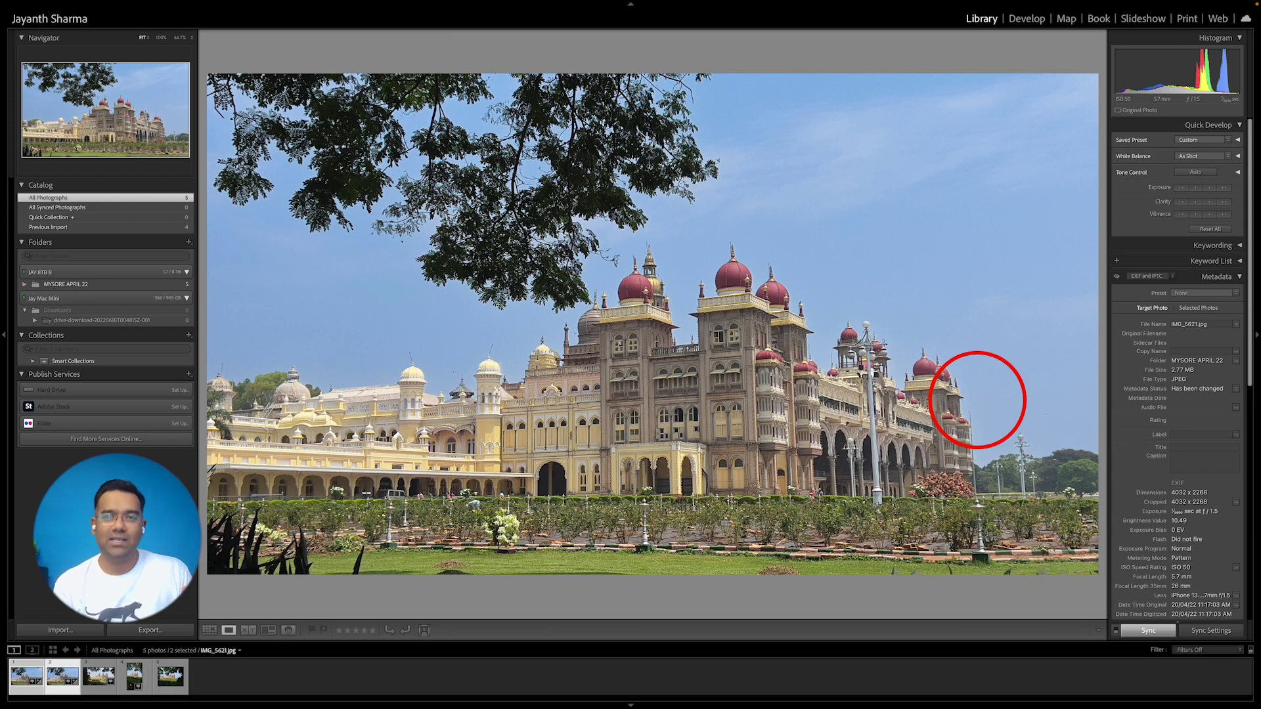
key(d)
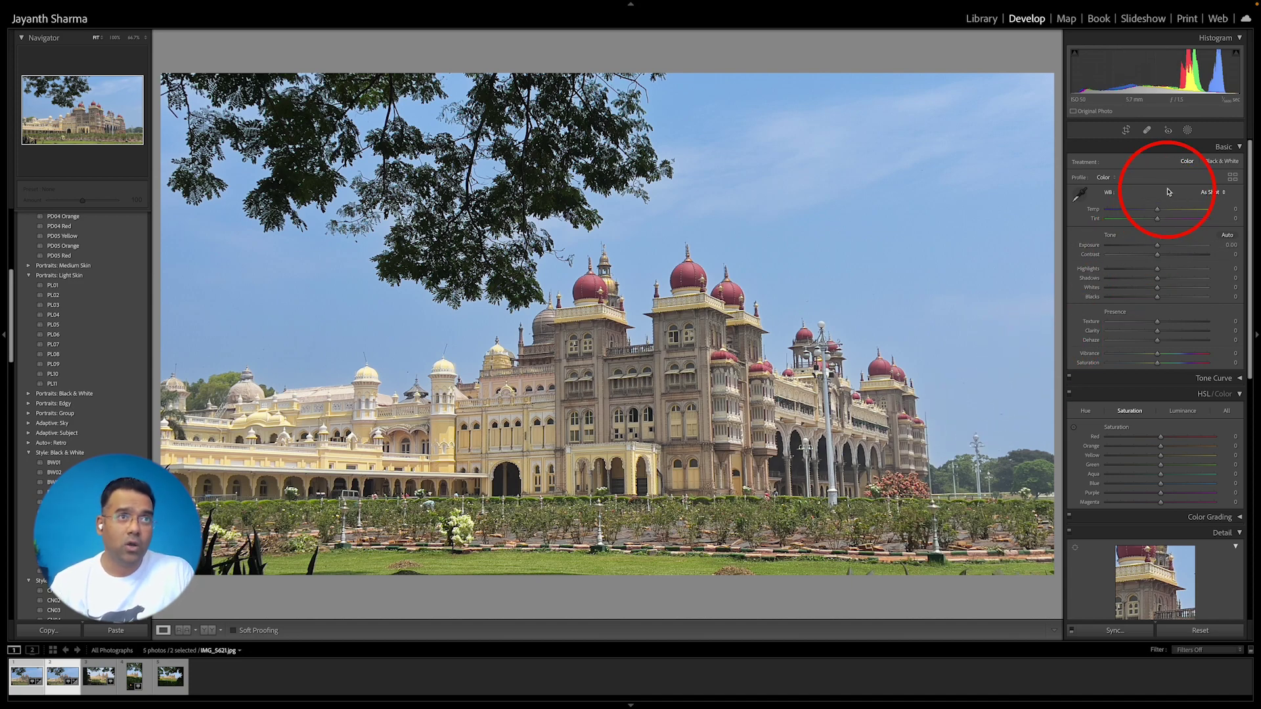
click(1189, 132)
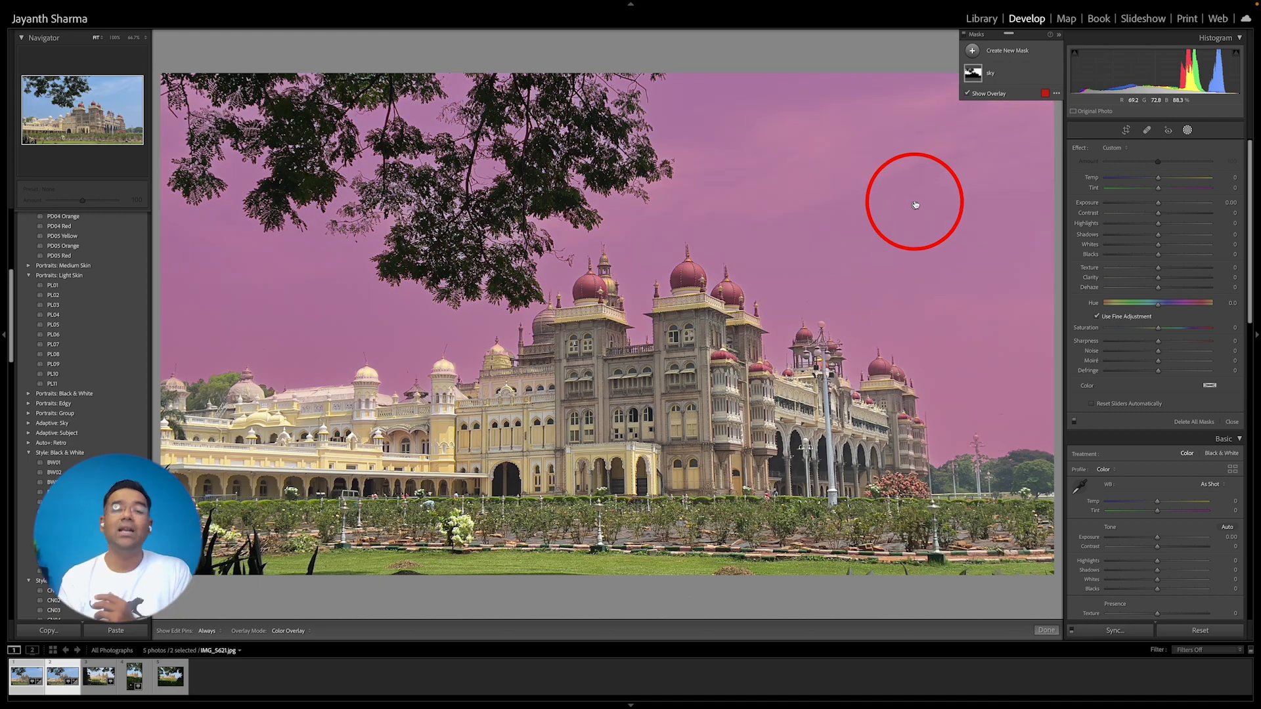
key(Left)
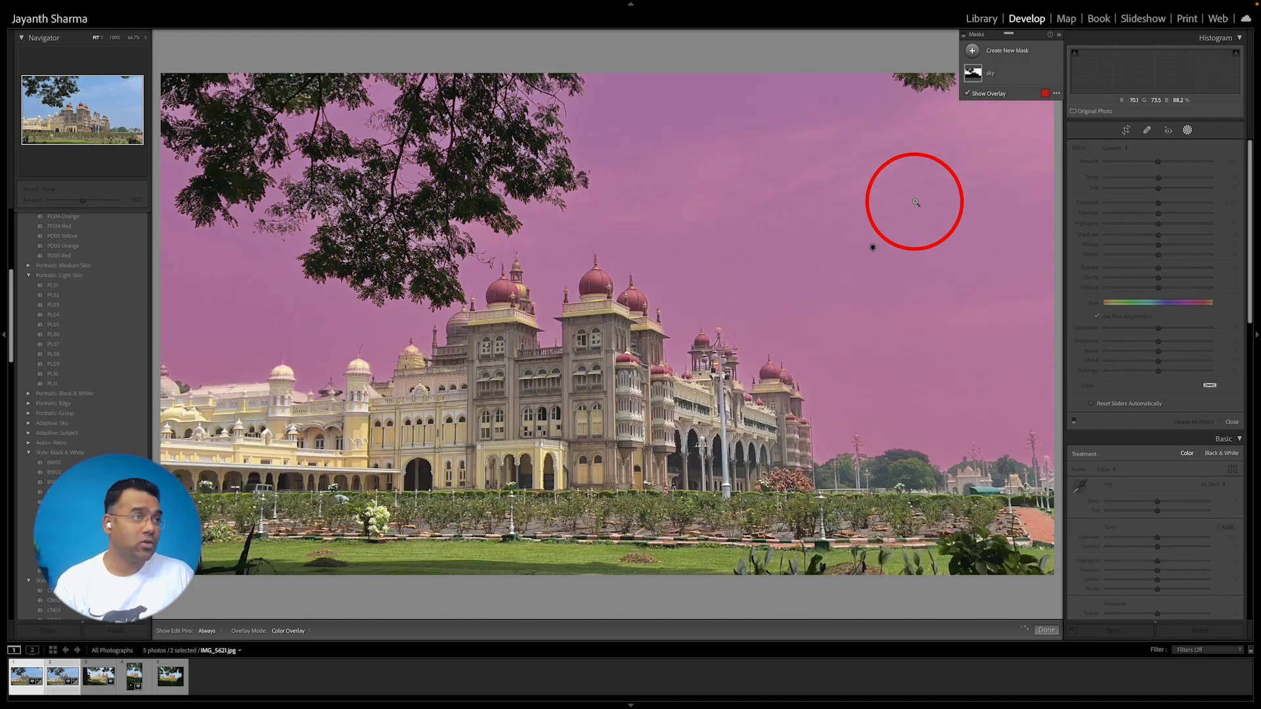
mouse_move(872, 248)
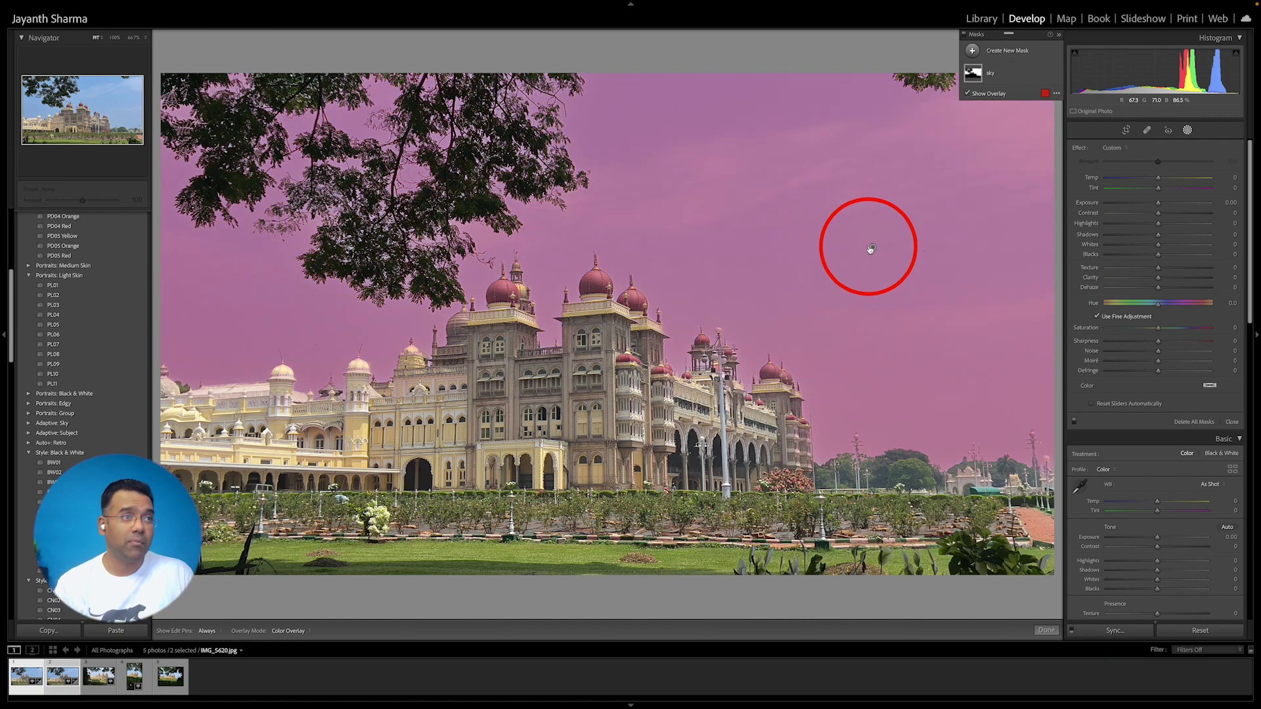
key(Right)
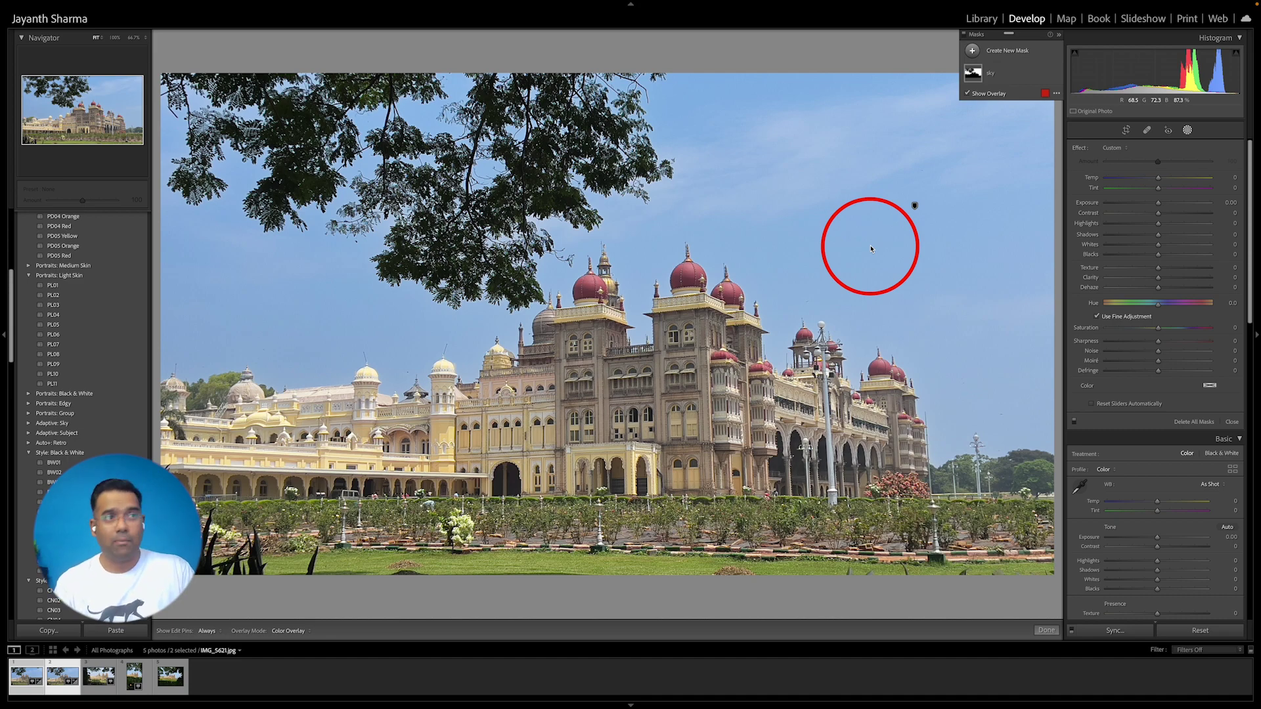
- Recheck the first photo's sky mask overlay and read the "Quickly invert a mask" section of the June 2022 feature summary in the browser
key(Left)
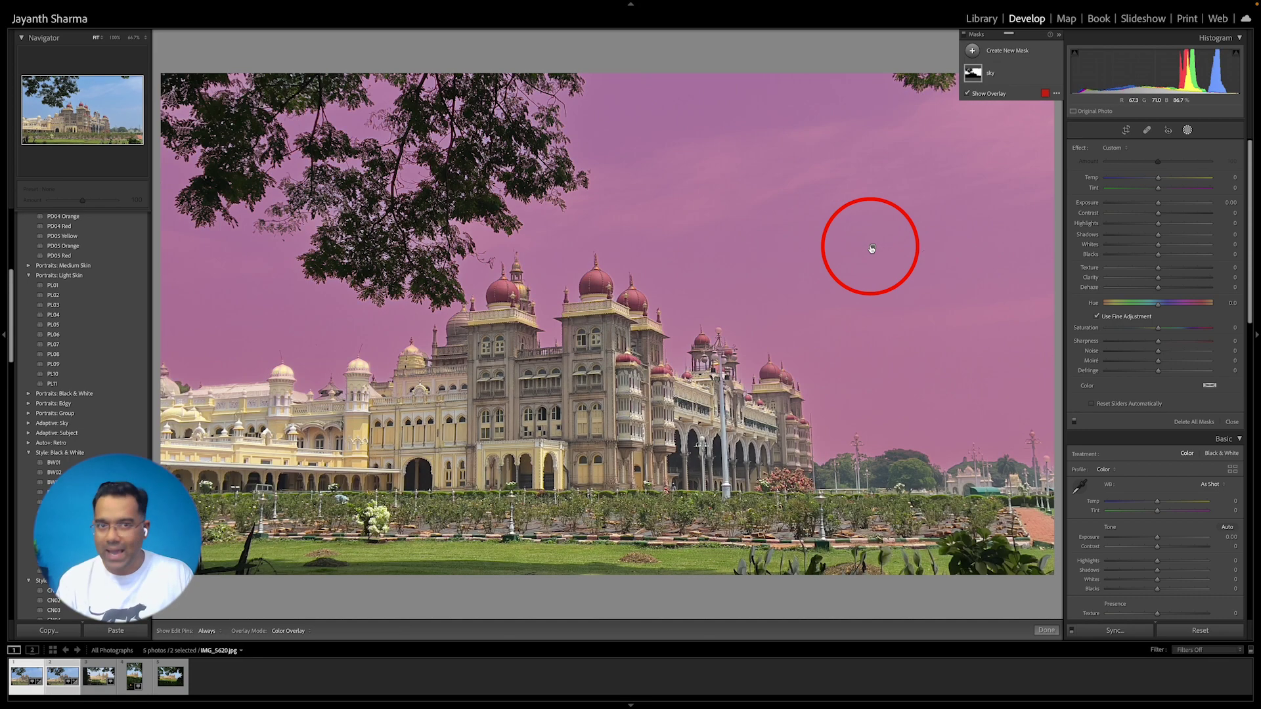
key(Right)
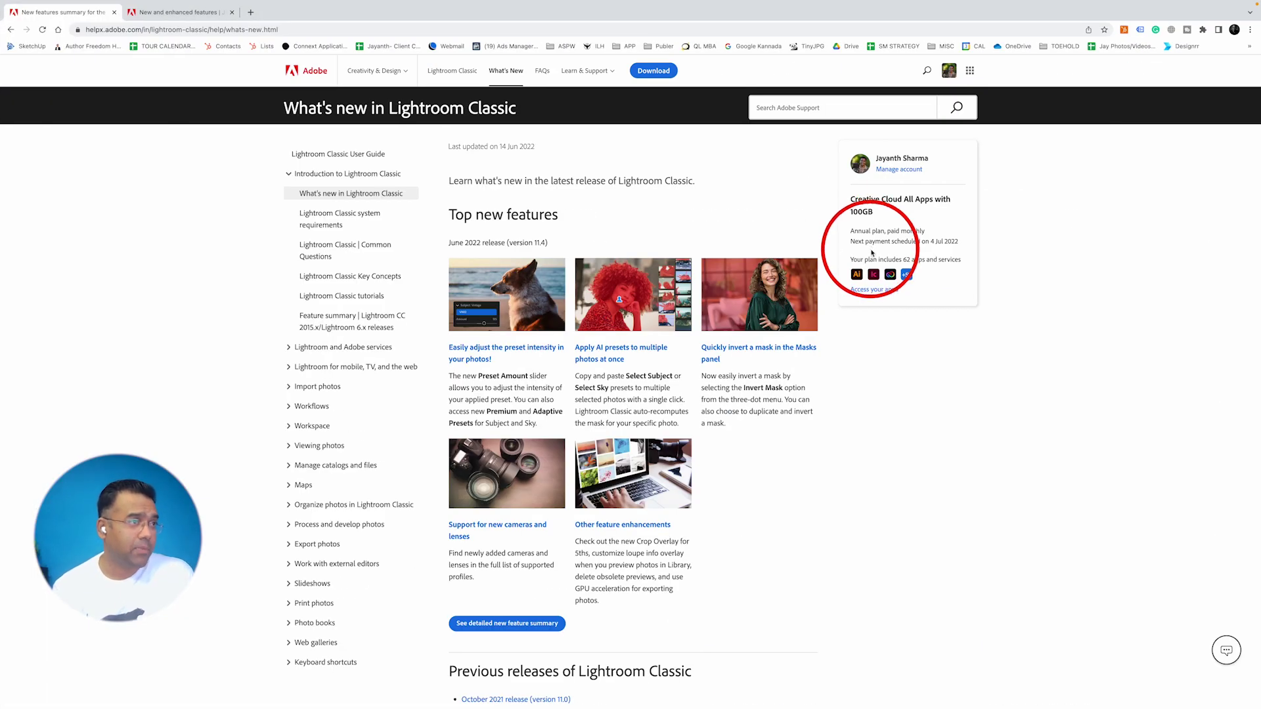
click(201, 13)
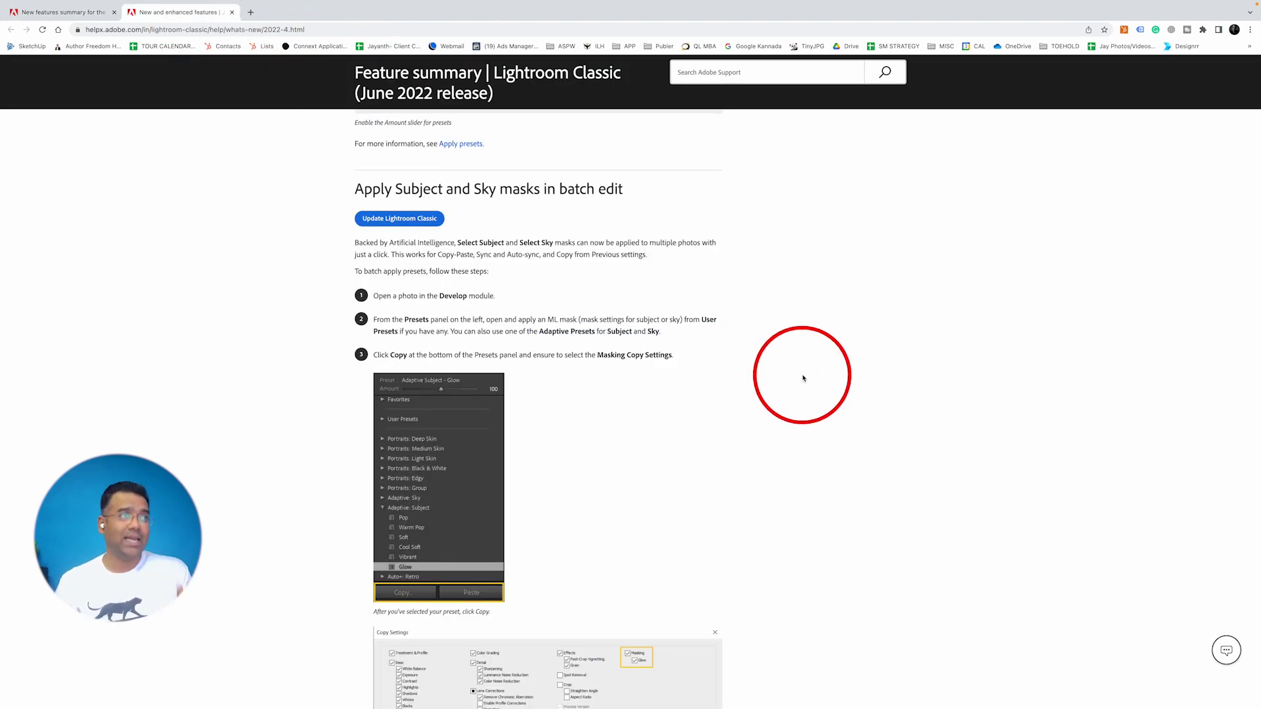
scroll(802, 378, down, 10)
scroll(802, 377, down, 5)
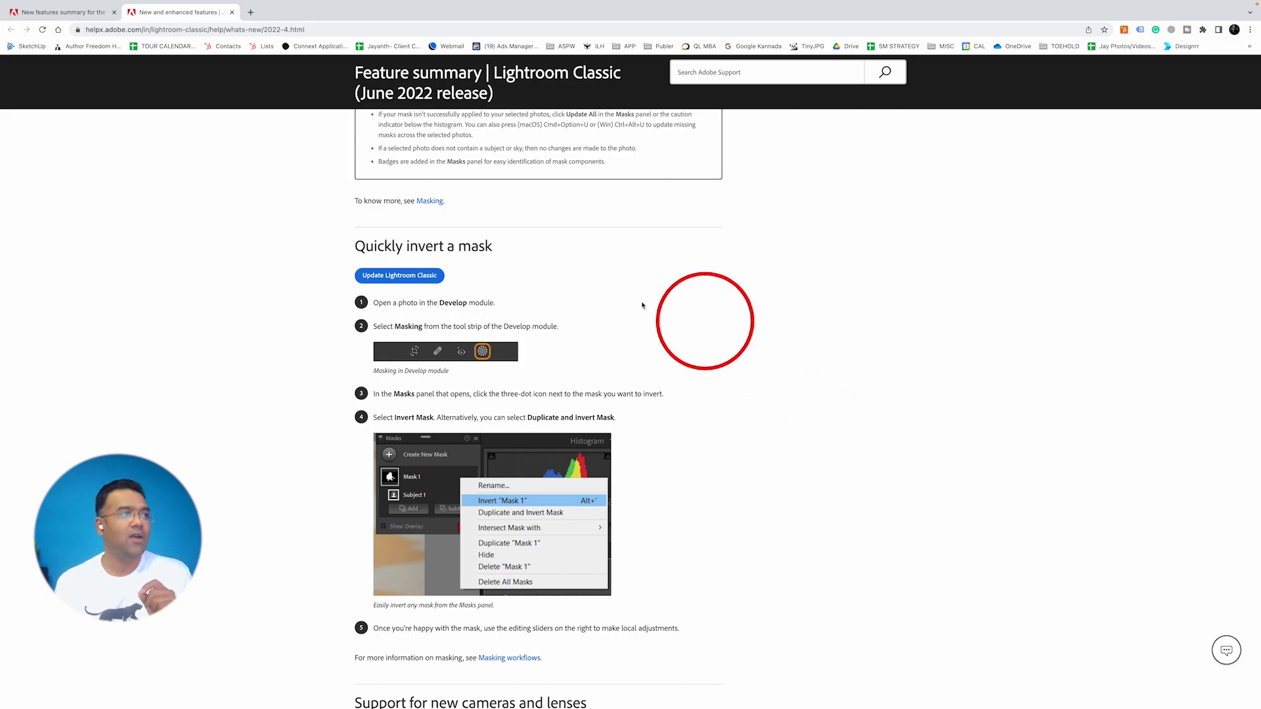
key(super+Tab)
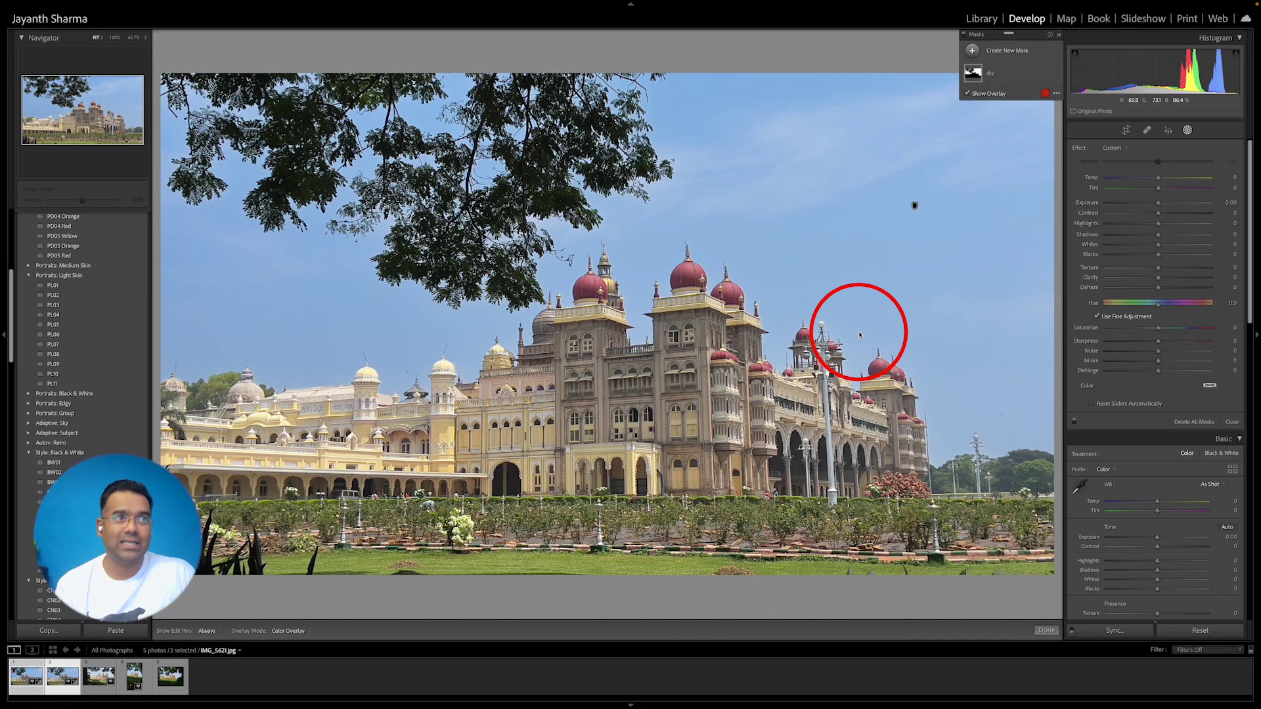
- Switch back to Lightroom Classic and add a Select Subject component to the second palace photo's sky mask
click(990, 75)
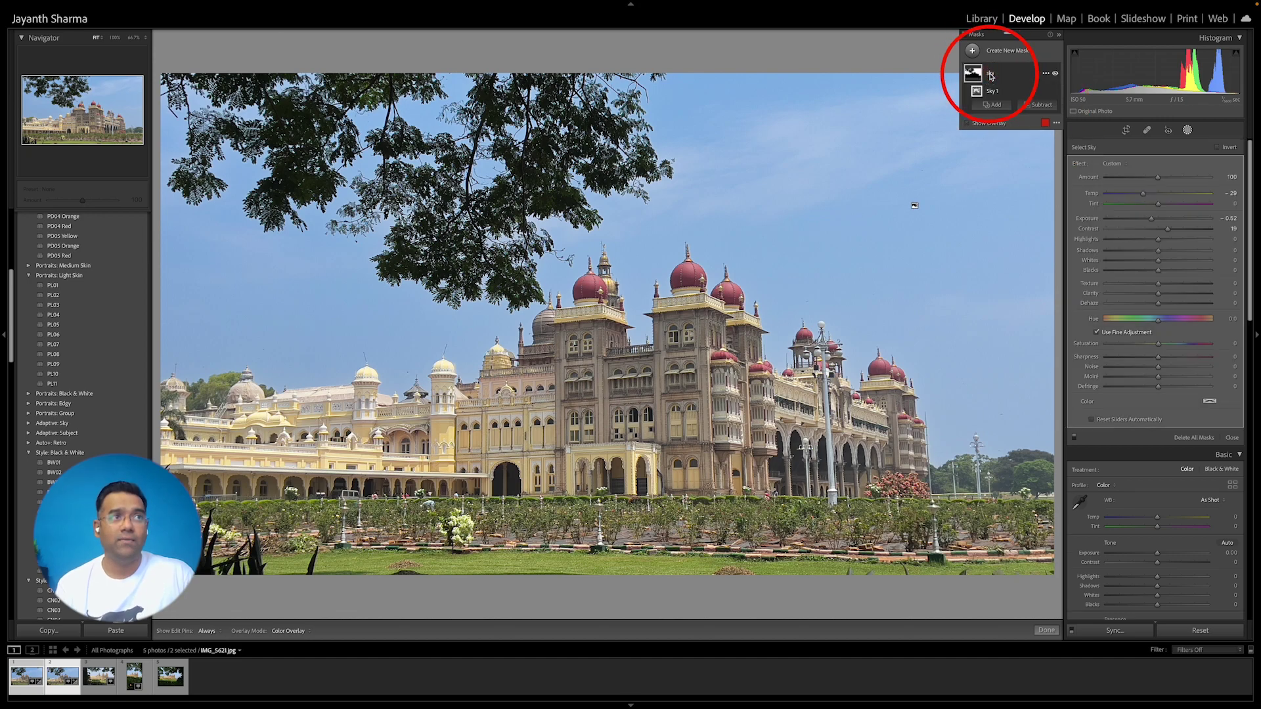
mouse_move(915, 208)
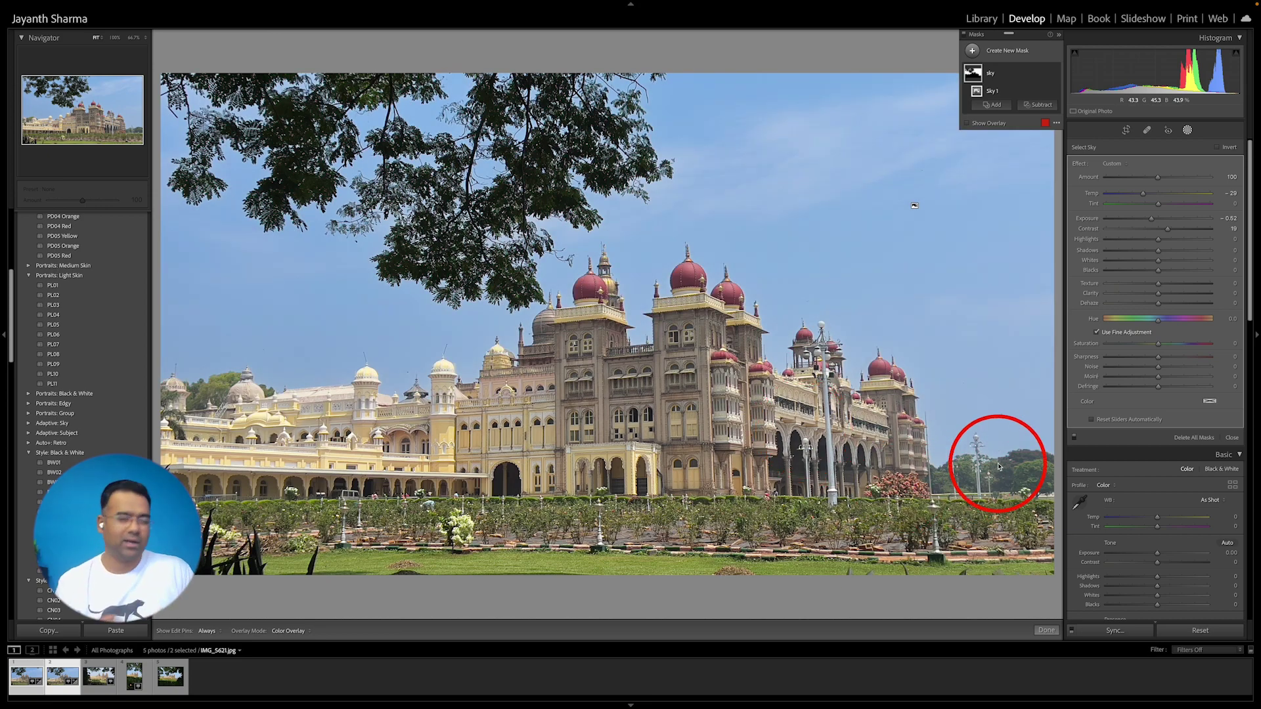
click(1007, 106)
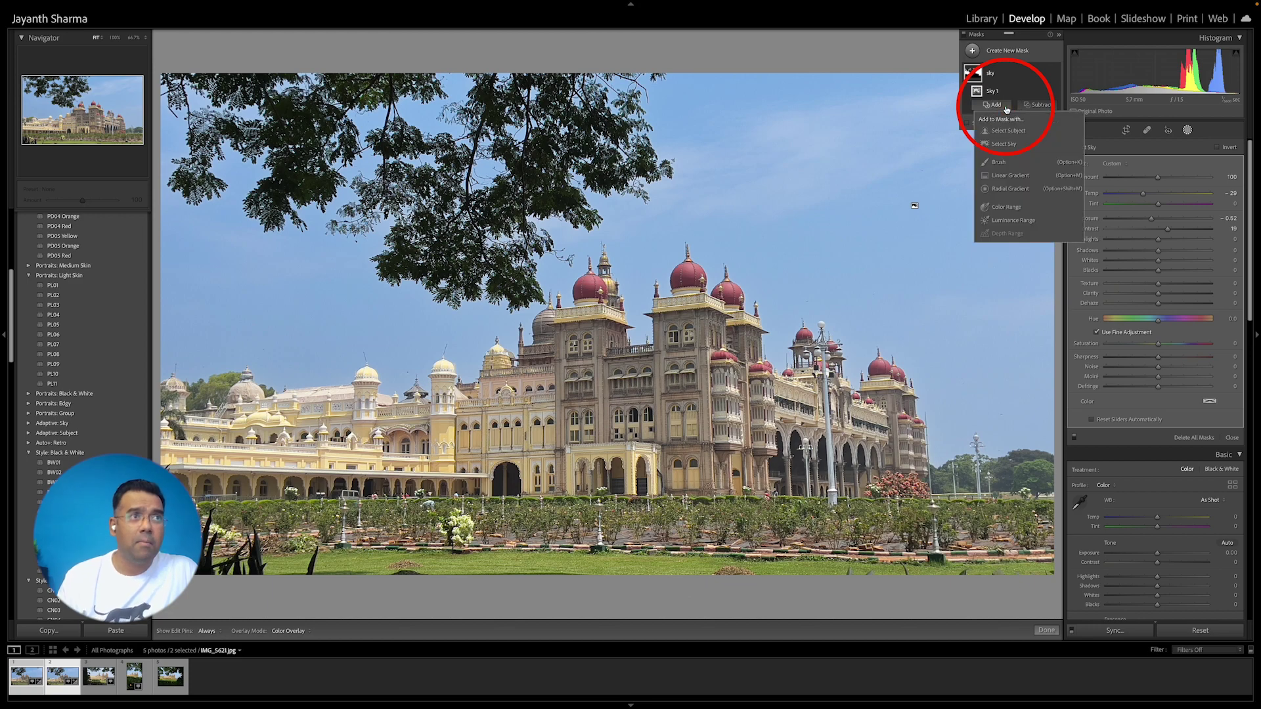
click(1005, 130)
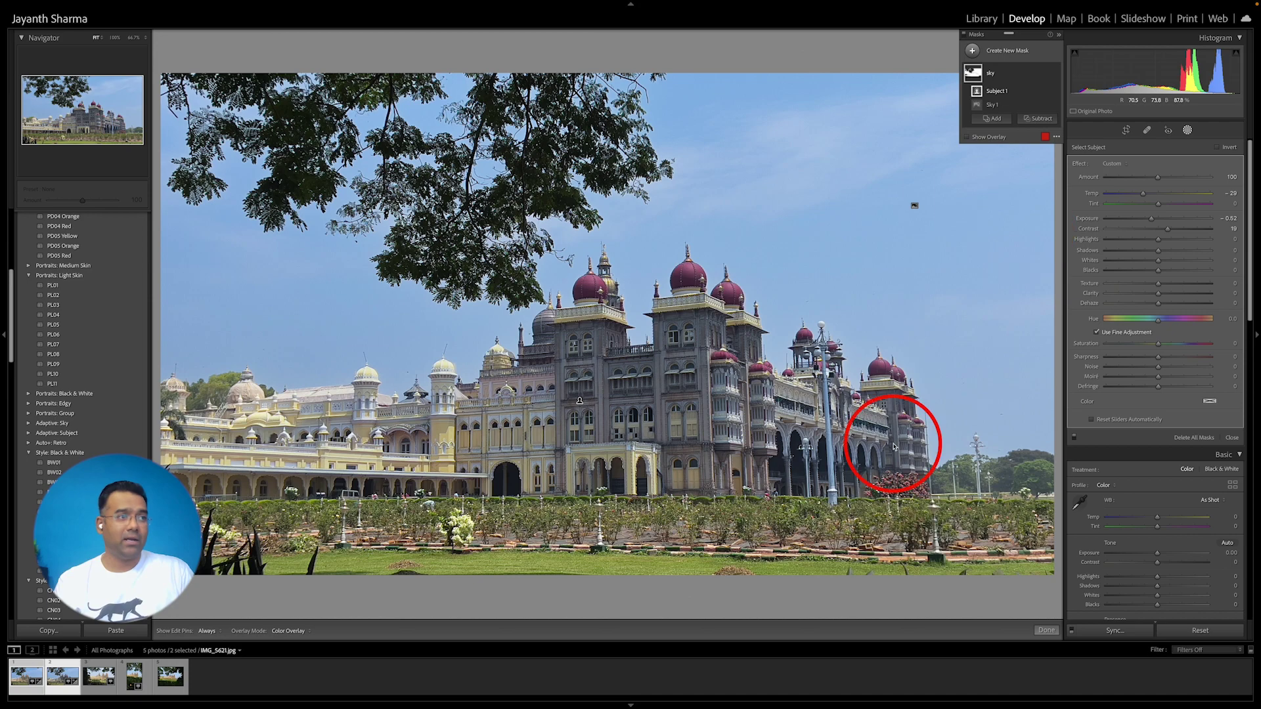
mouse_move(579, 402)
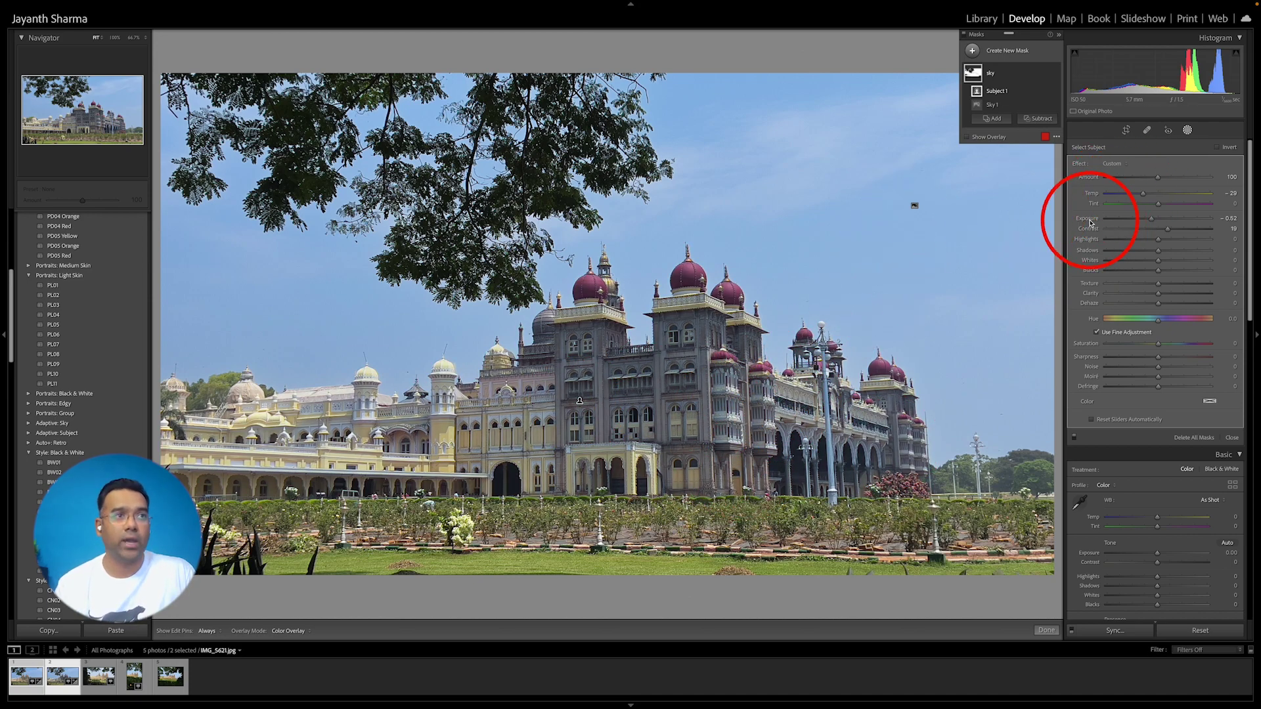
- Turn on Reset Sliders Automatically and reset the sky mask's Exposure, Contrast and Temp to their defaults
click(1093, 419)
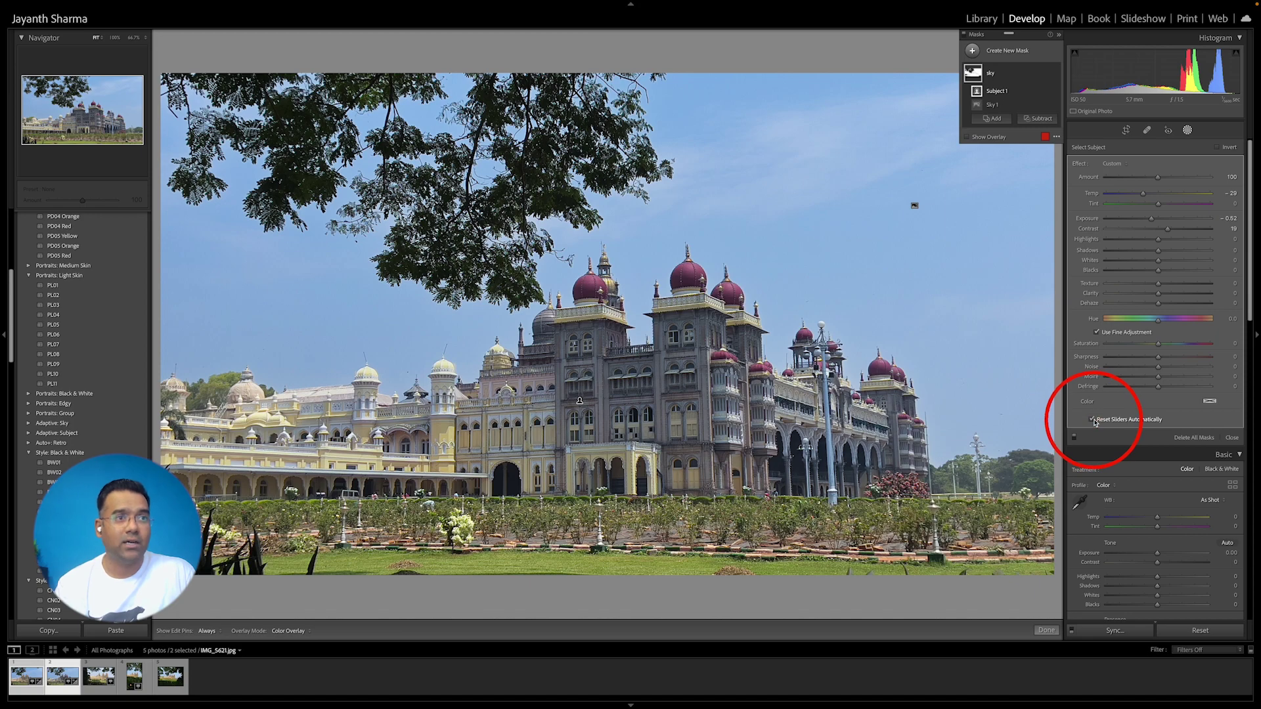
double_click(1088, 219)
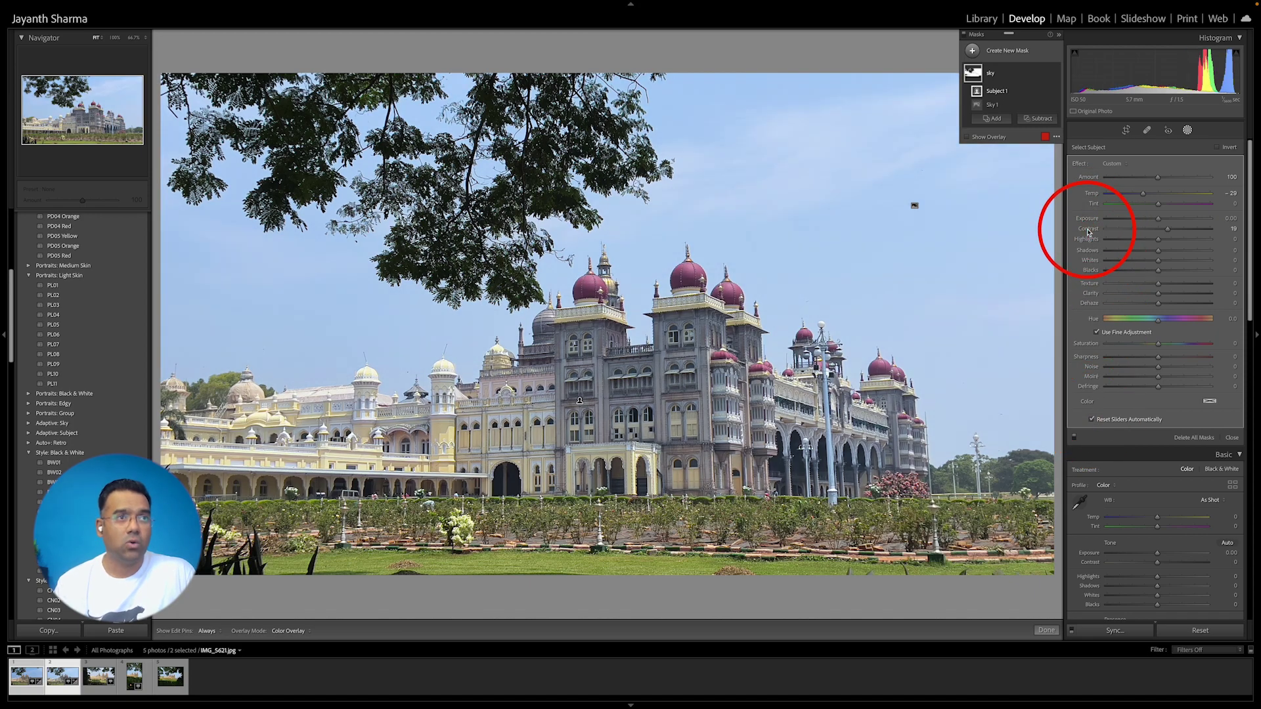
double_click(1088, 228)
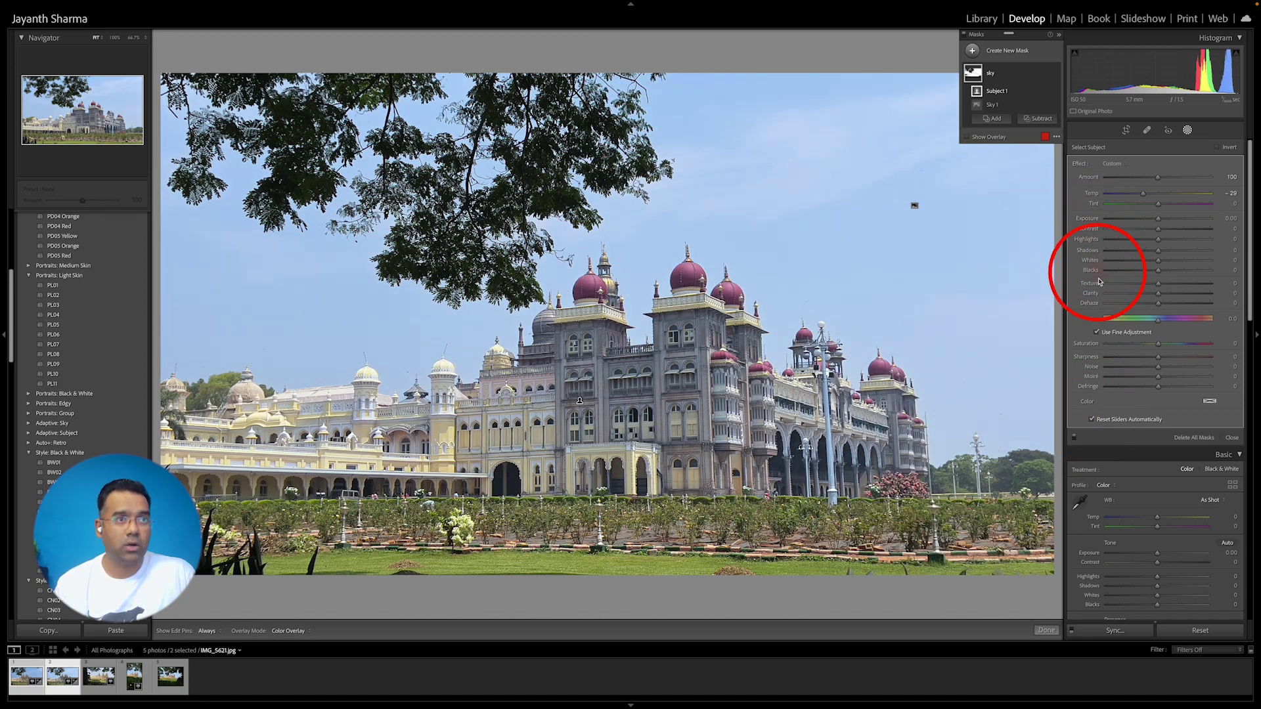
double_click(1091, 194)
- Show the mask overlay and delete the Subject 1 component from the sky mask
key(o)
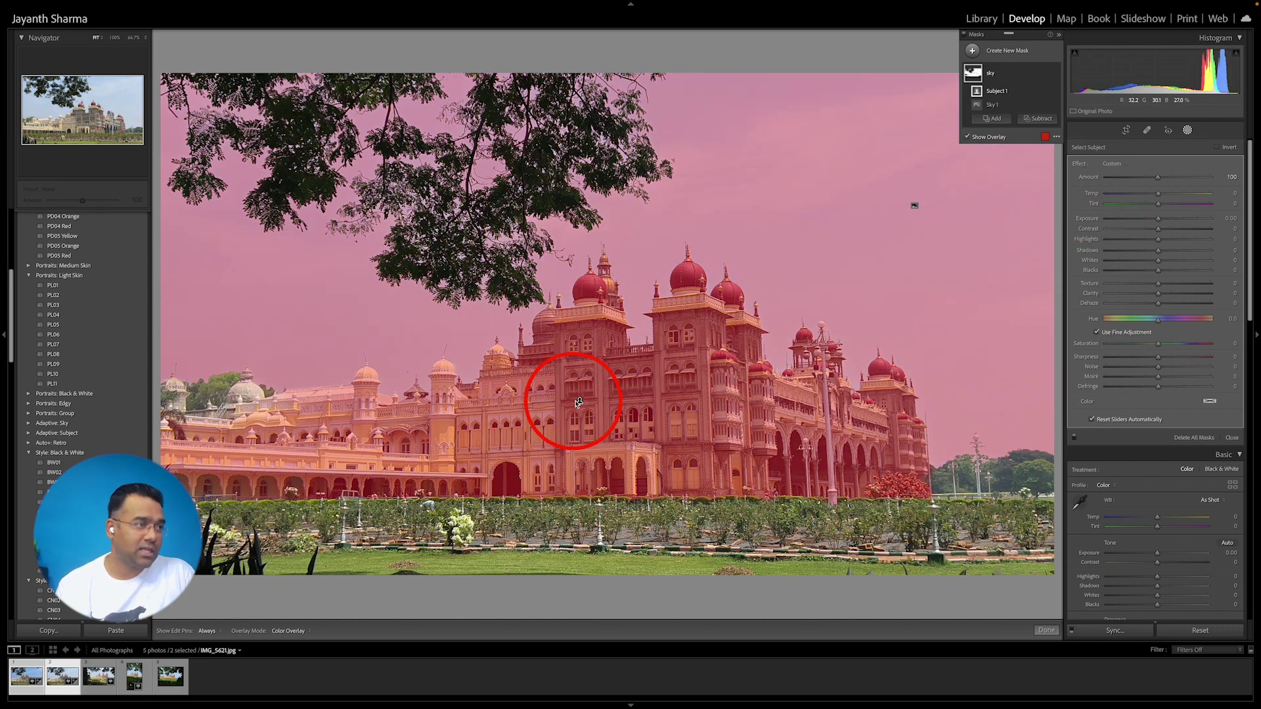
click(581, 402)
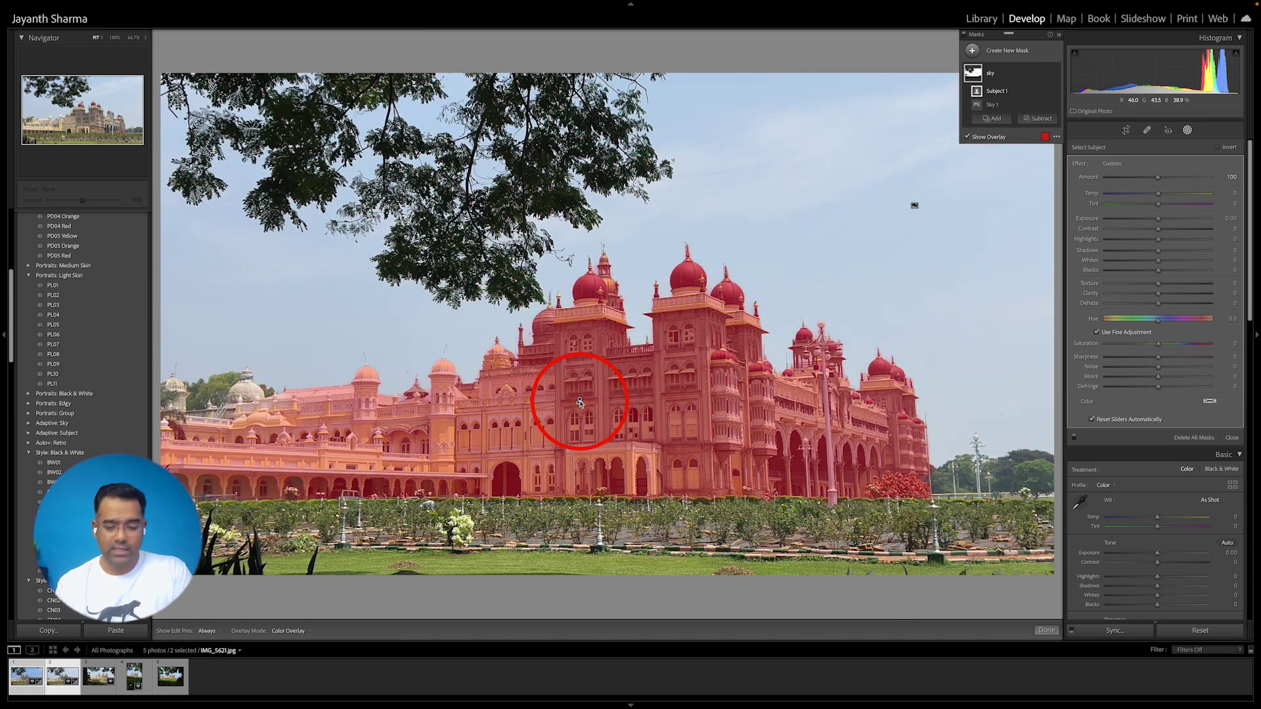
key(Delete)
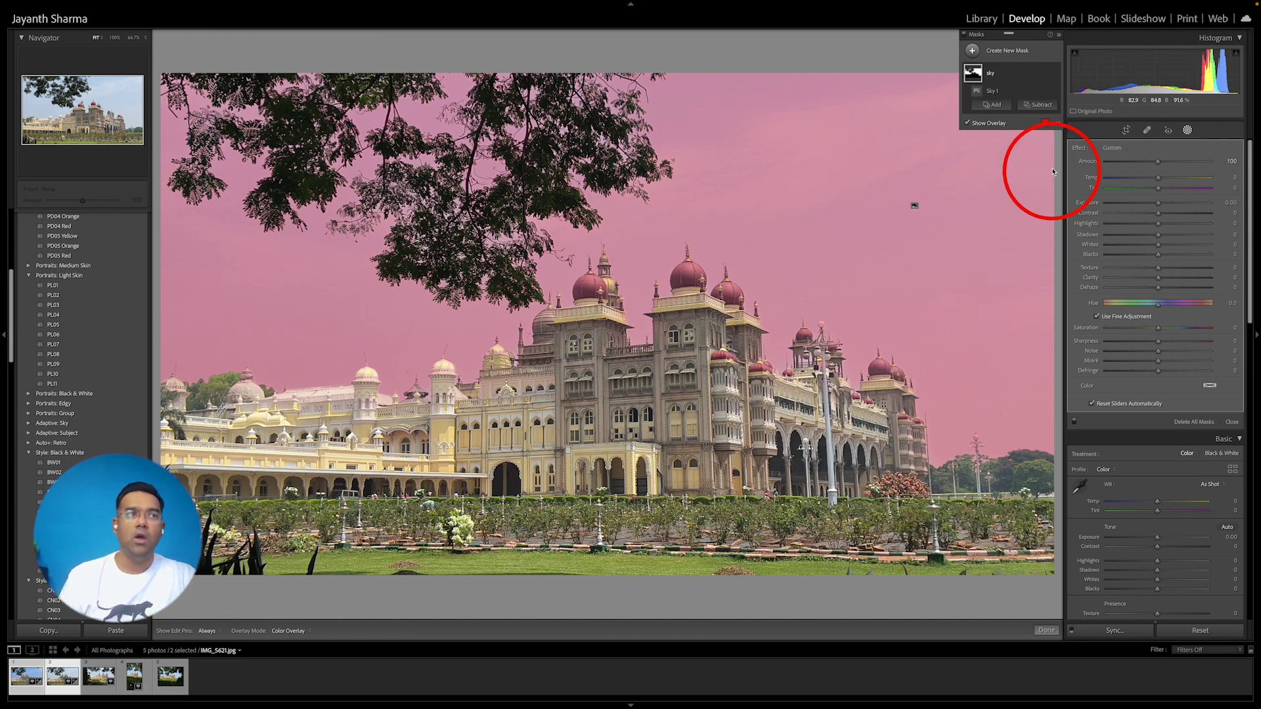
- Create a second mask with Select Sky and invert it to cover everything except the sky
click(996, 77)
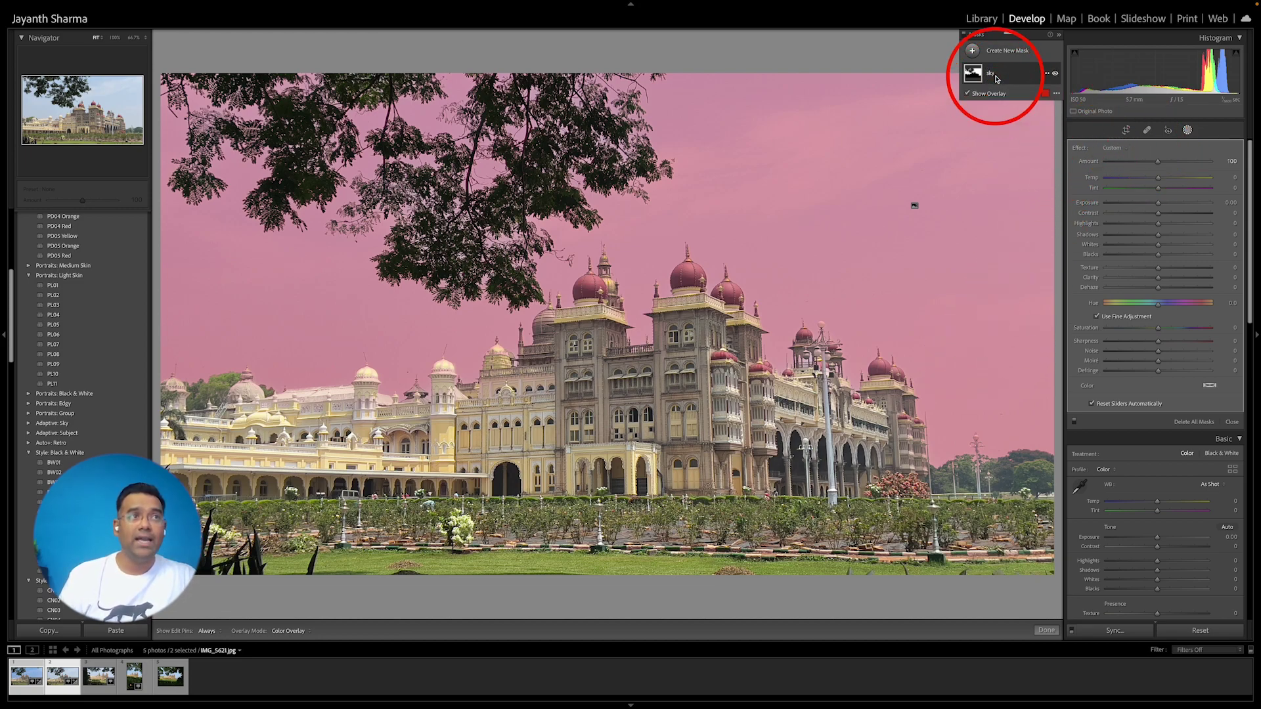
click(1016, 84)
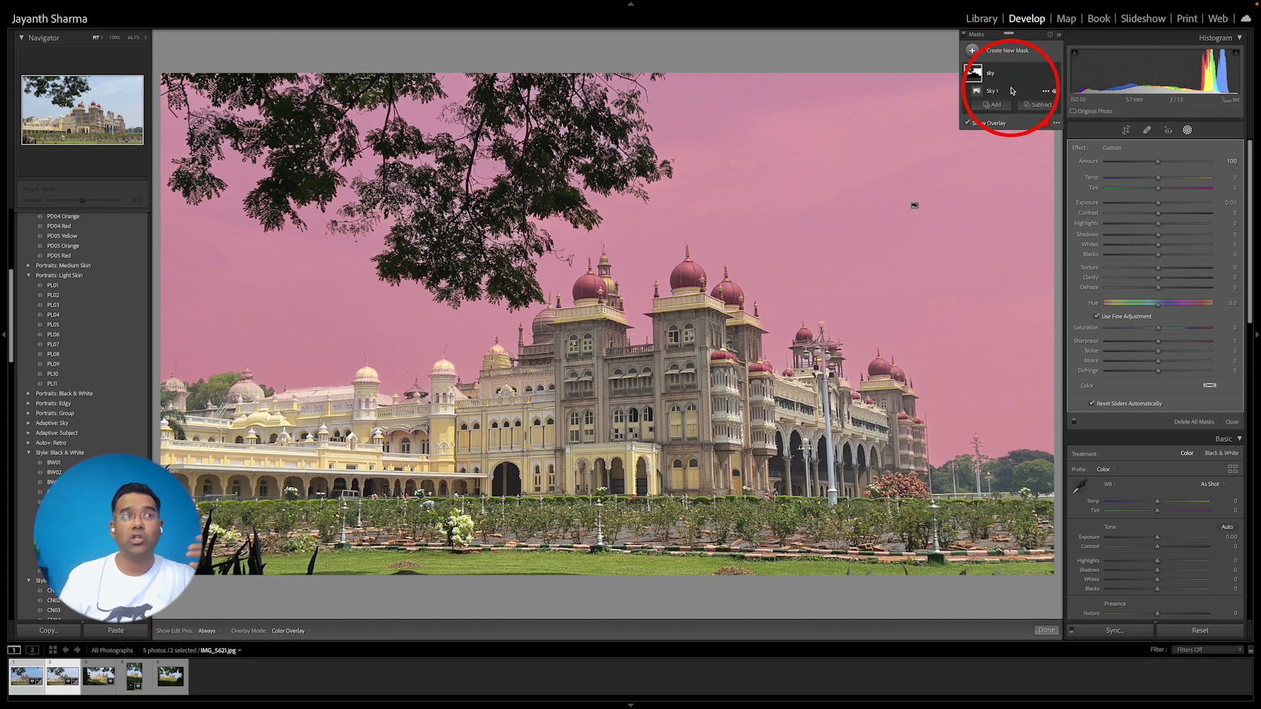
click(1004, 52)
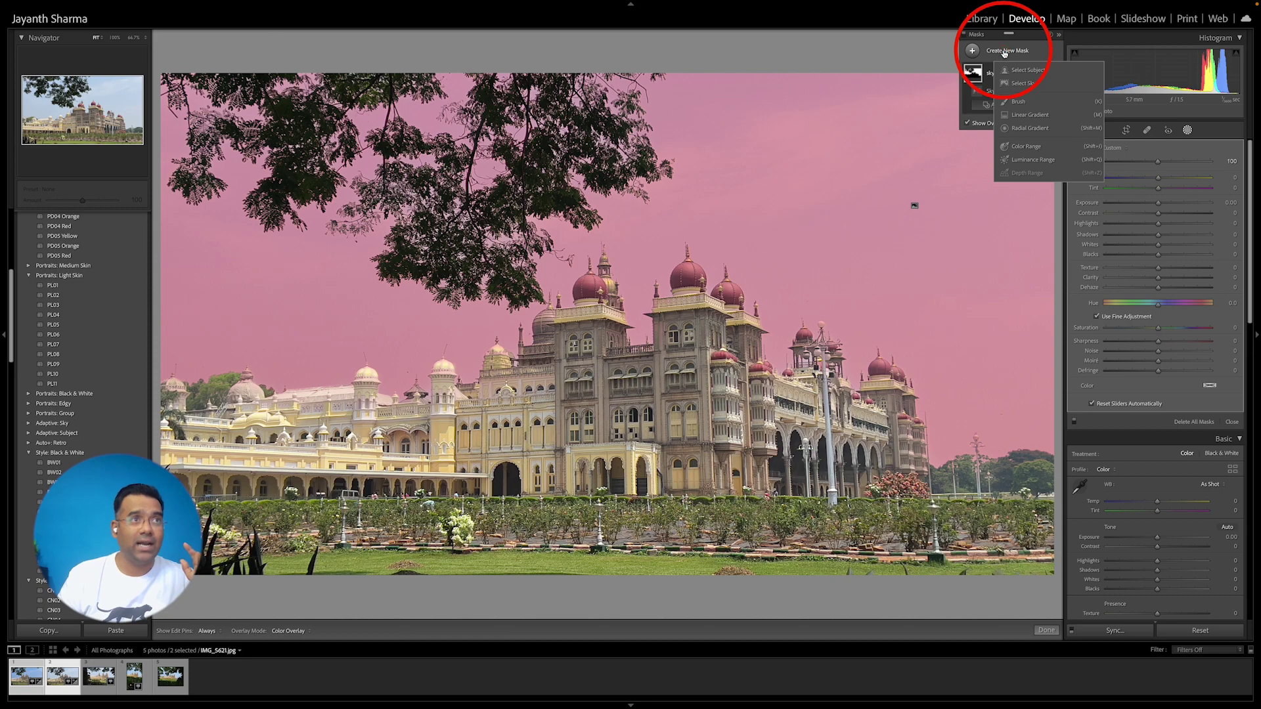
click(1022, 82)
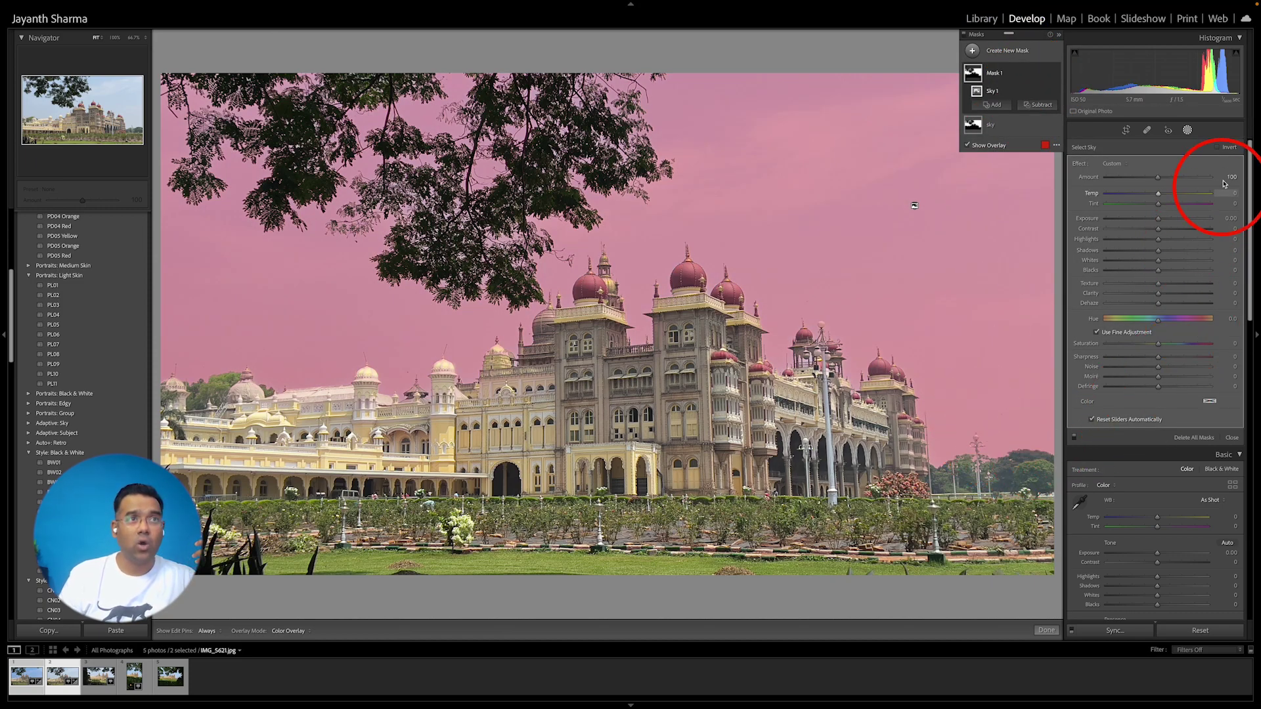
click(1219, 148)
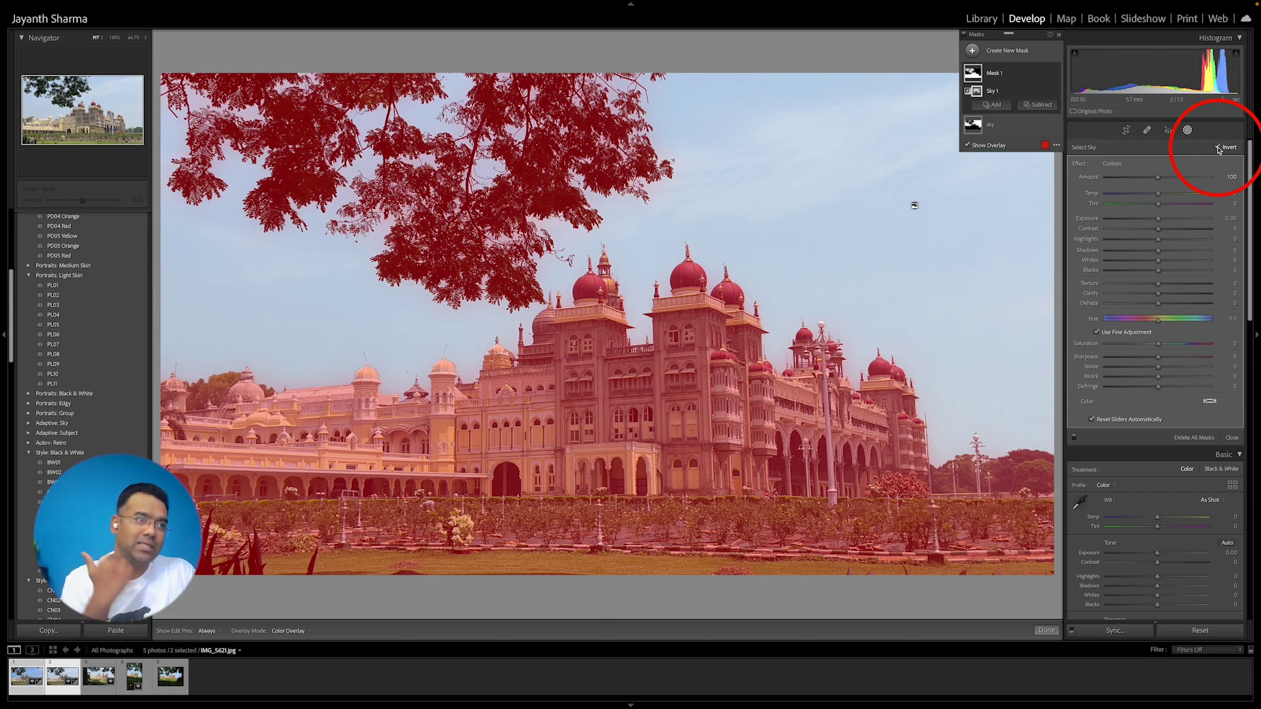
- Rename the inverted Mask 1 as "sky invert"
click(1007, 74)
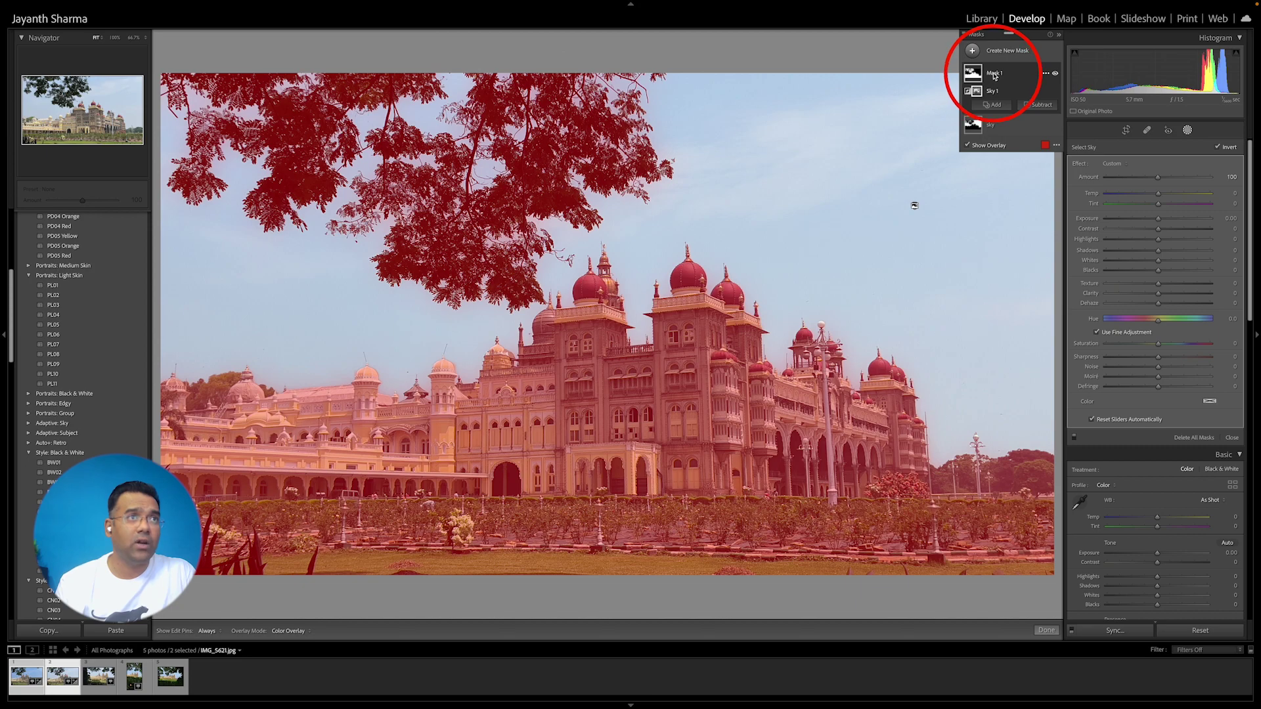
right_click(1008, 75)
click(1058, 121)
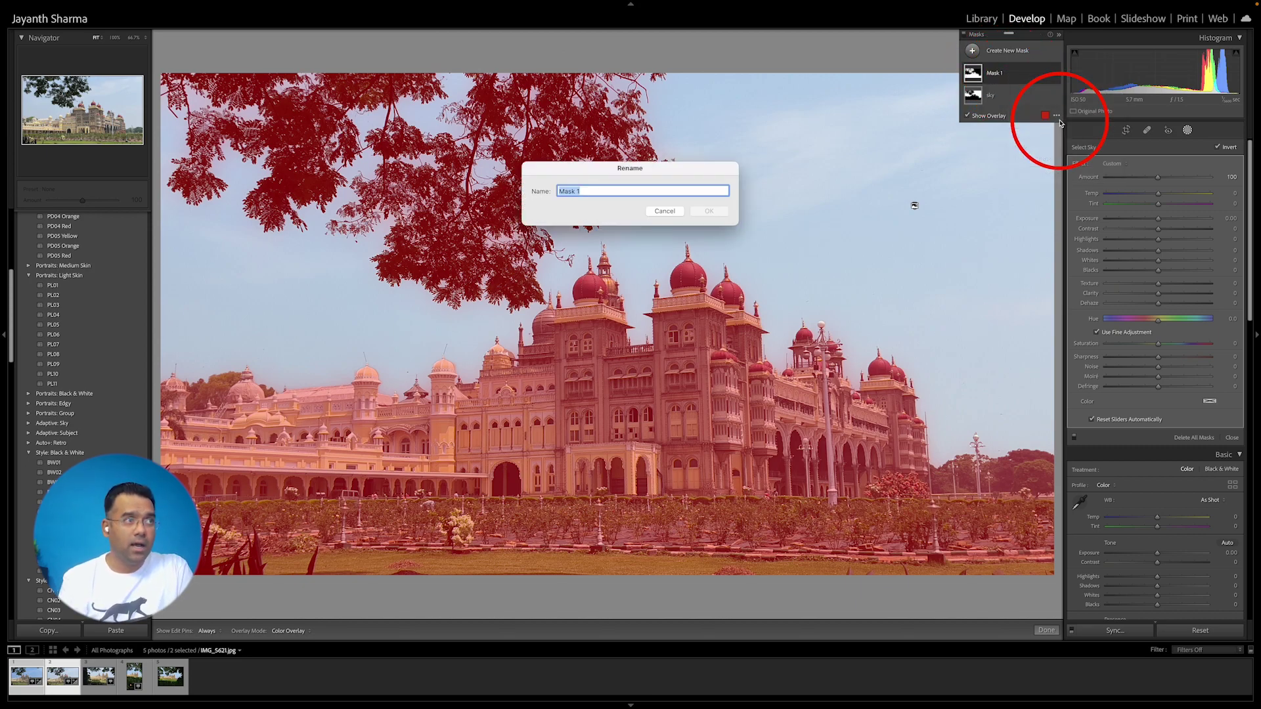
text(sky i)
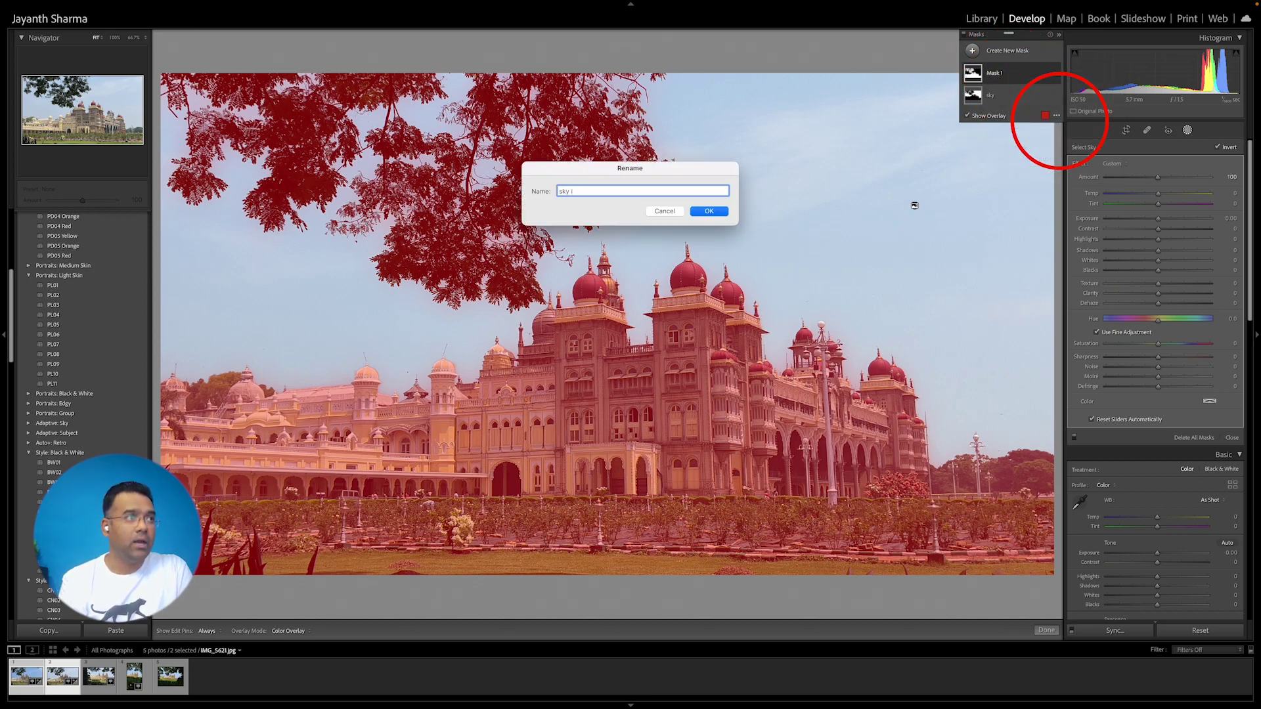
text(nvert)
key(Return)
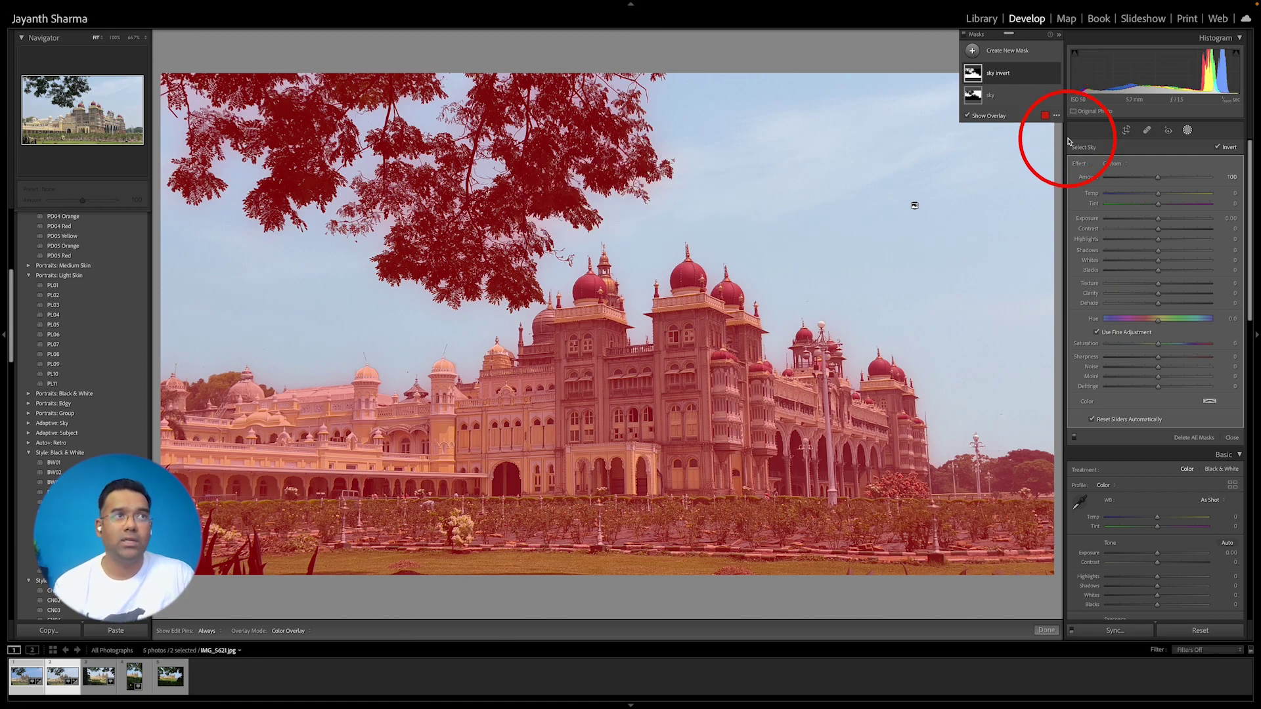
- Set the sky invert mask's Temp to 18, Exposure to -0.37, Contrast to 32 and Shadows to 39, and close masking
click(997, 78)
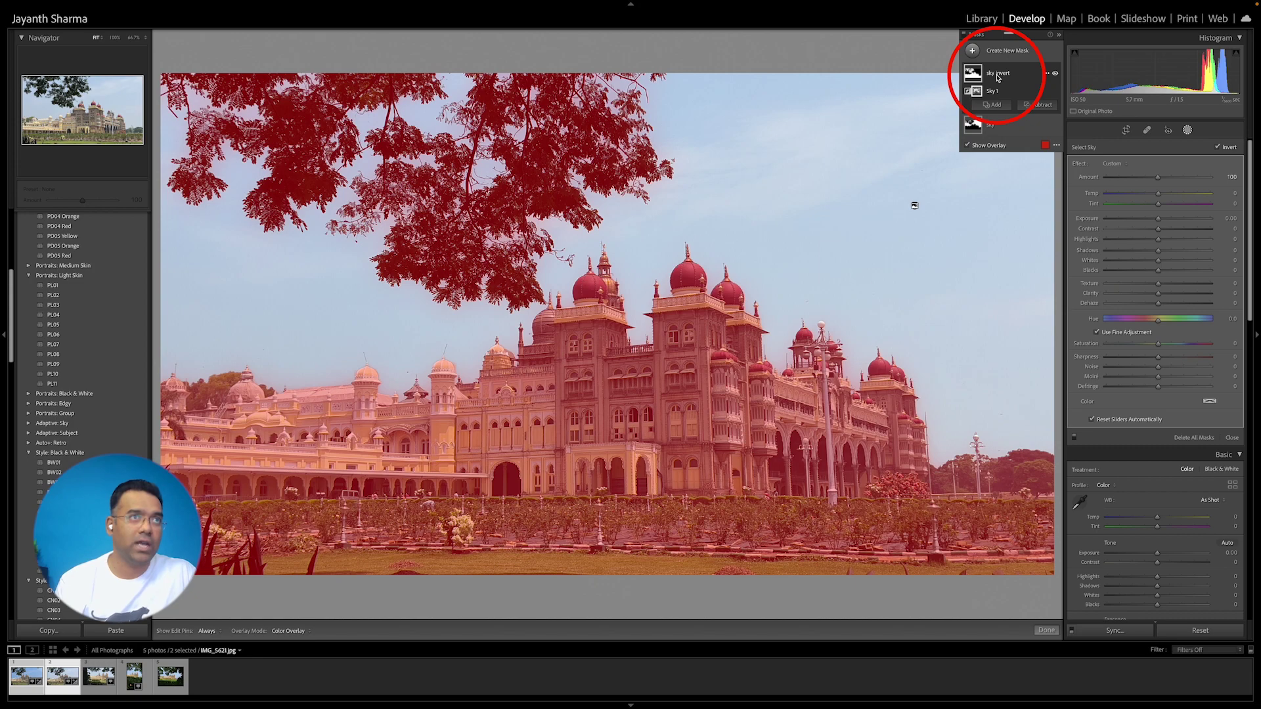
drag(1158, 195, 1179, 231)
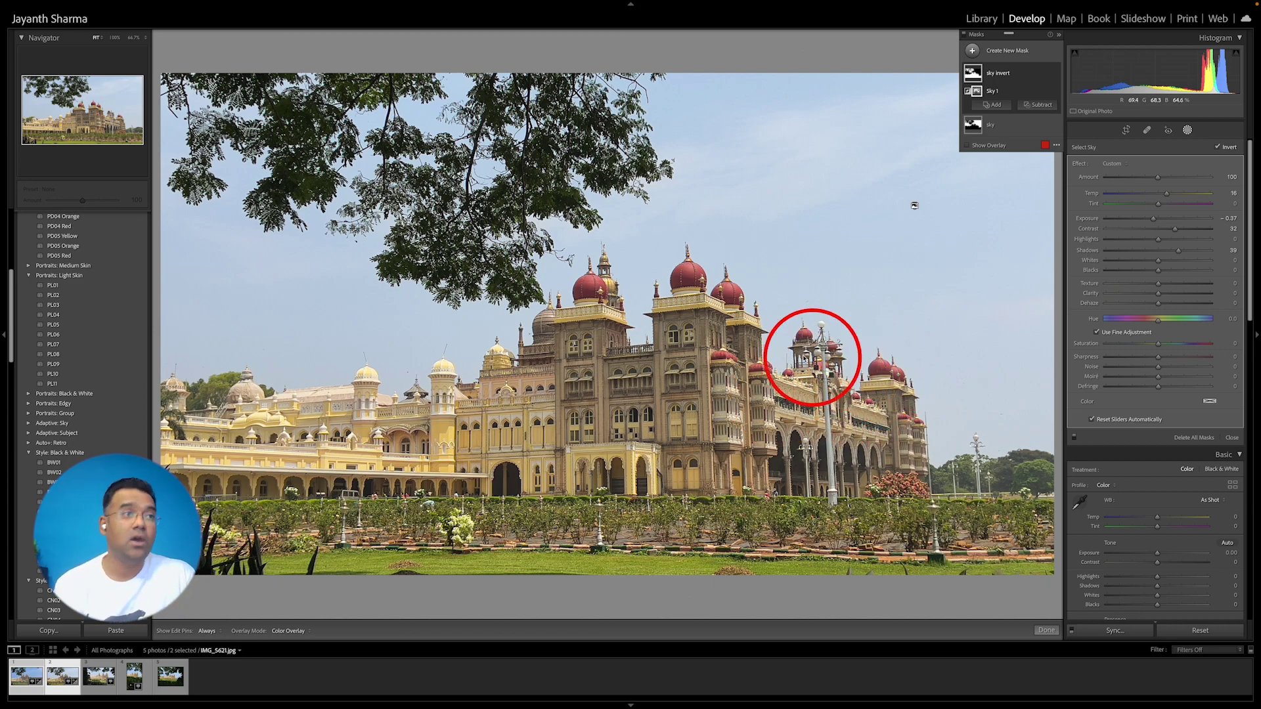
click(1046, 631)
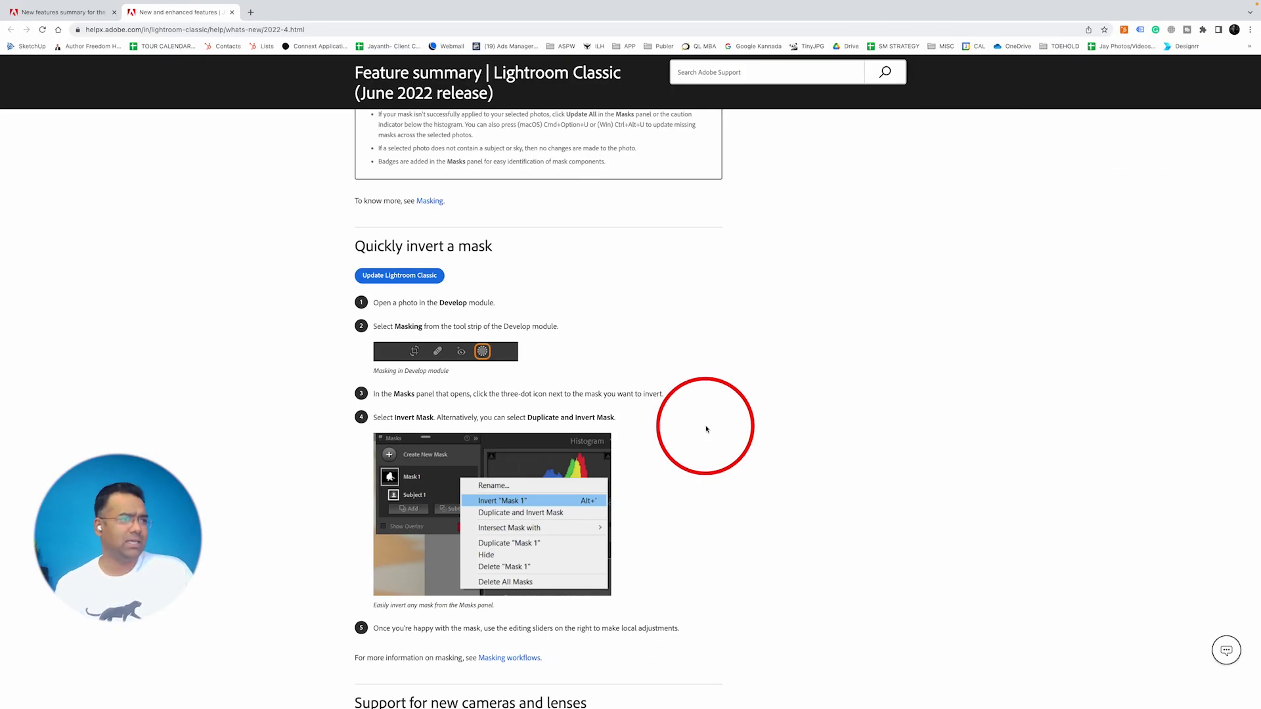
- Read the new camera support and Other Enhancements sections of the feature summary in the browser, then return to Lightroom Classic
scroll(707, 429, down, 5)
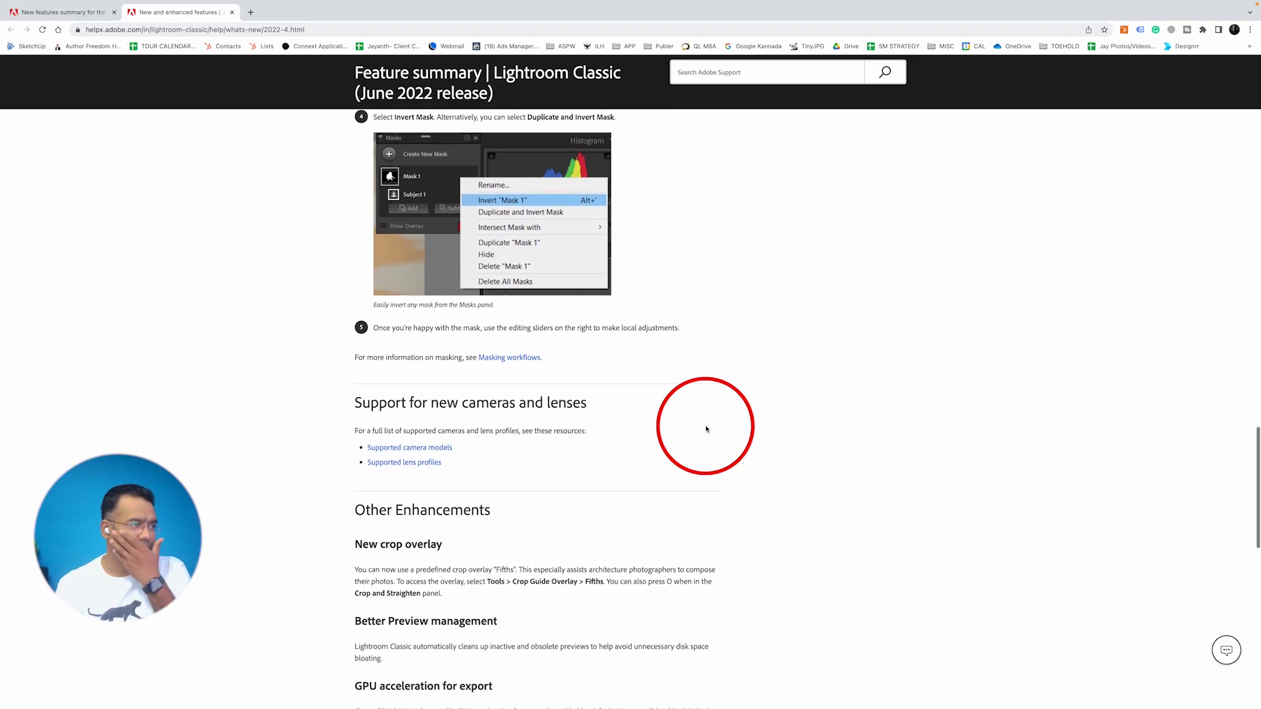
scroll(707, 429, down, 3)
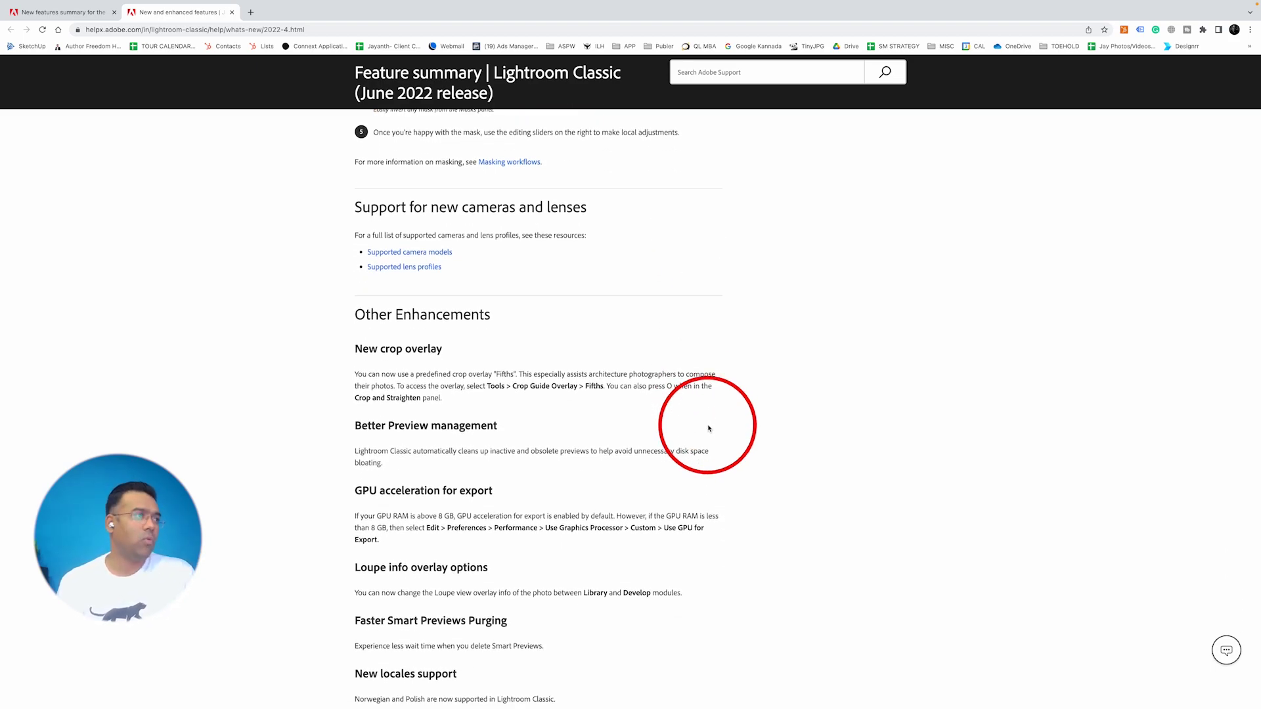
scroll(705, 417, down, 1)
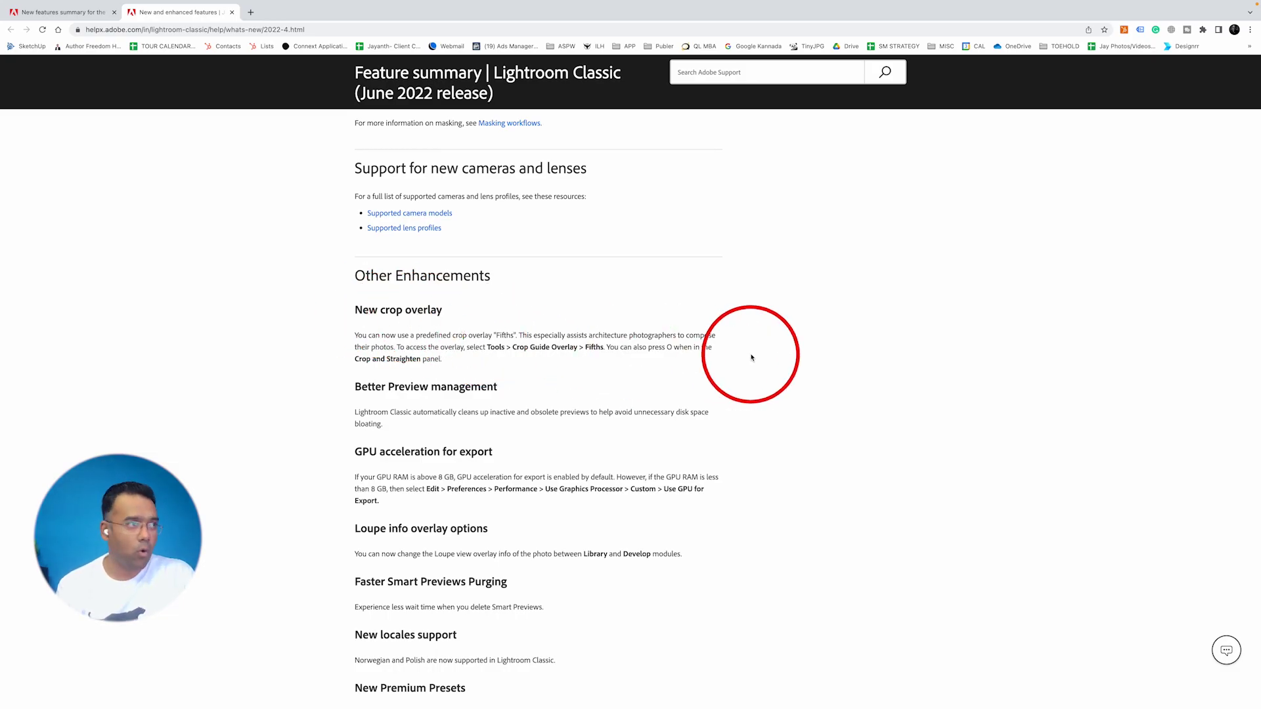
key(super+Tab)
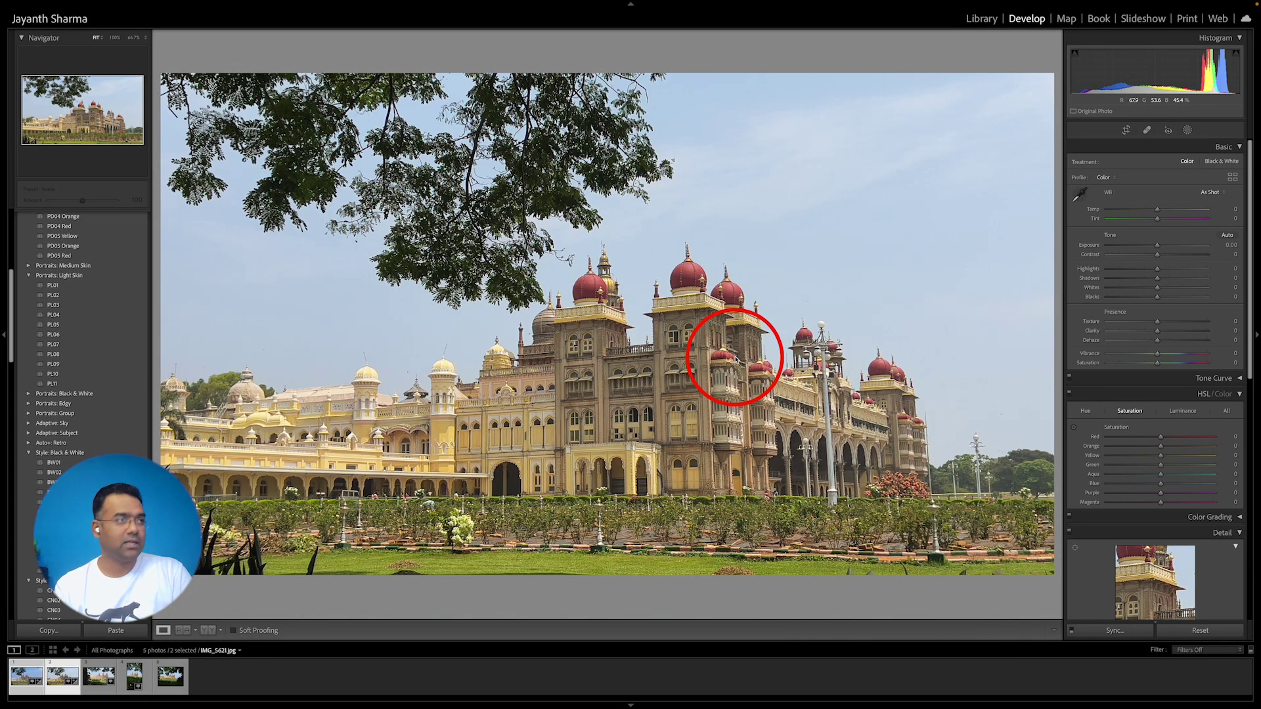
- Open the third palace photo, IMG_5710.jpg, in Develop with the Crop & Straighten tool active
key(g)
double_click(580, 127)
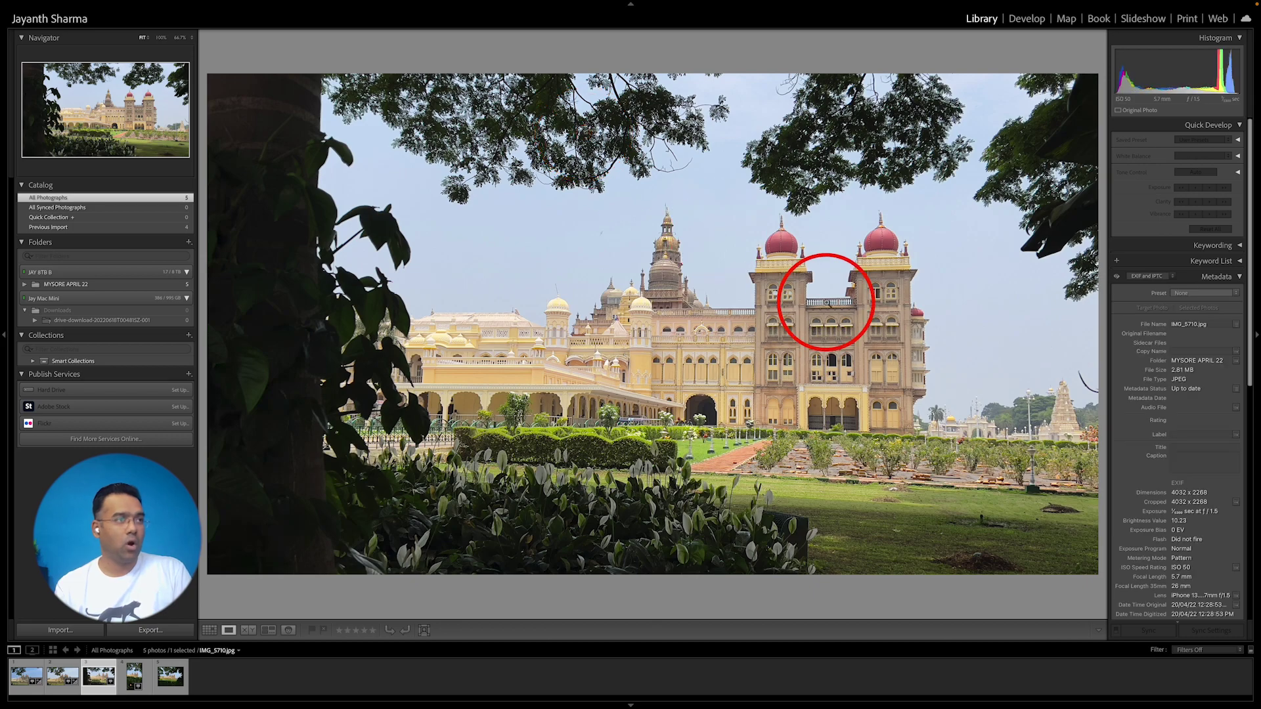
key(d)
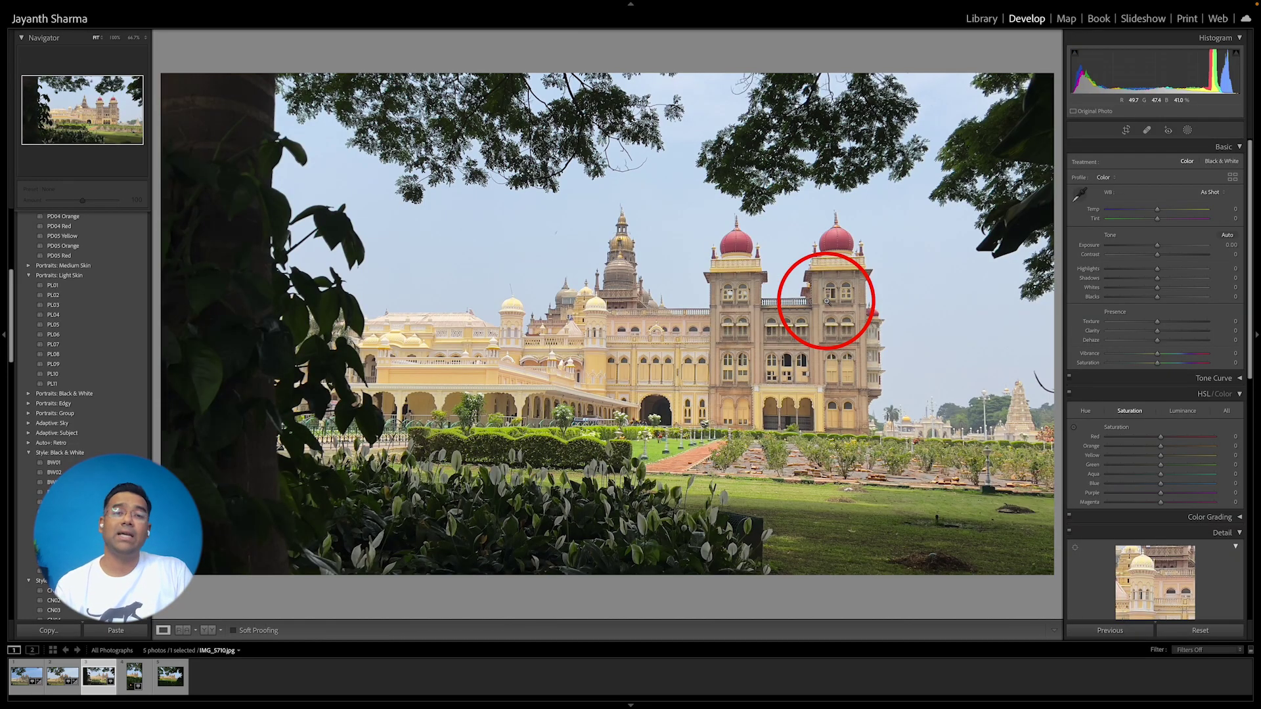
key(r)
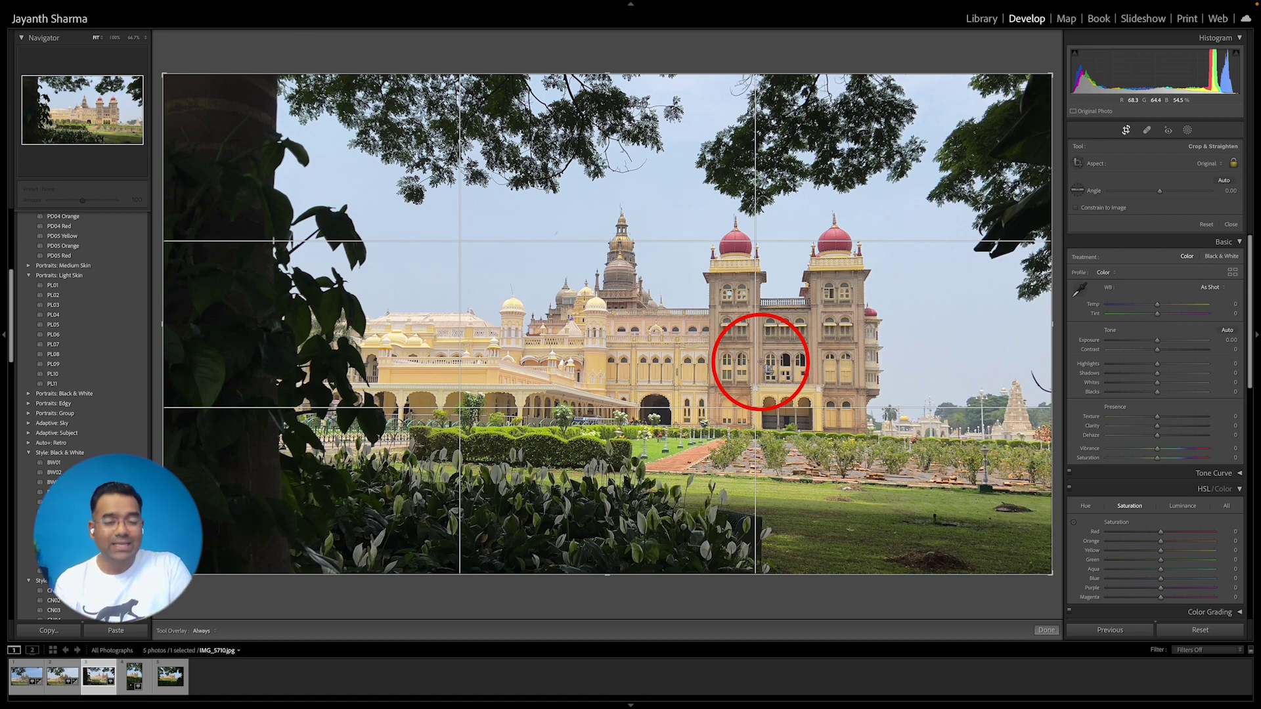
- Cycle through all the crop guide overlays on the photo, finish on the Fifths grid, and return to the Library grid
key(o)
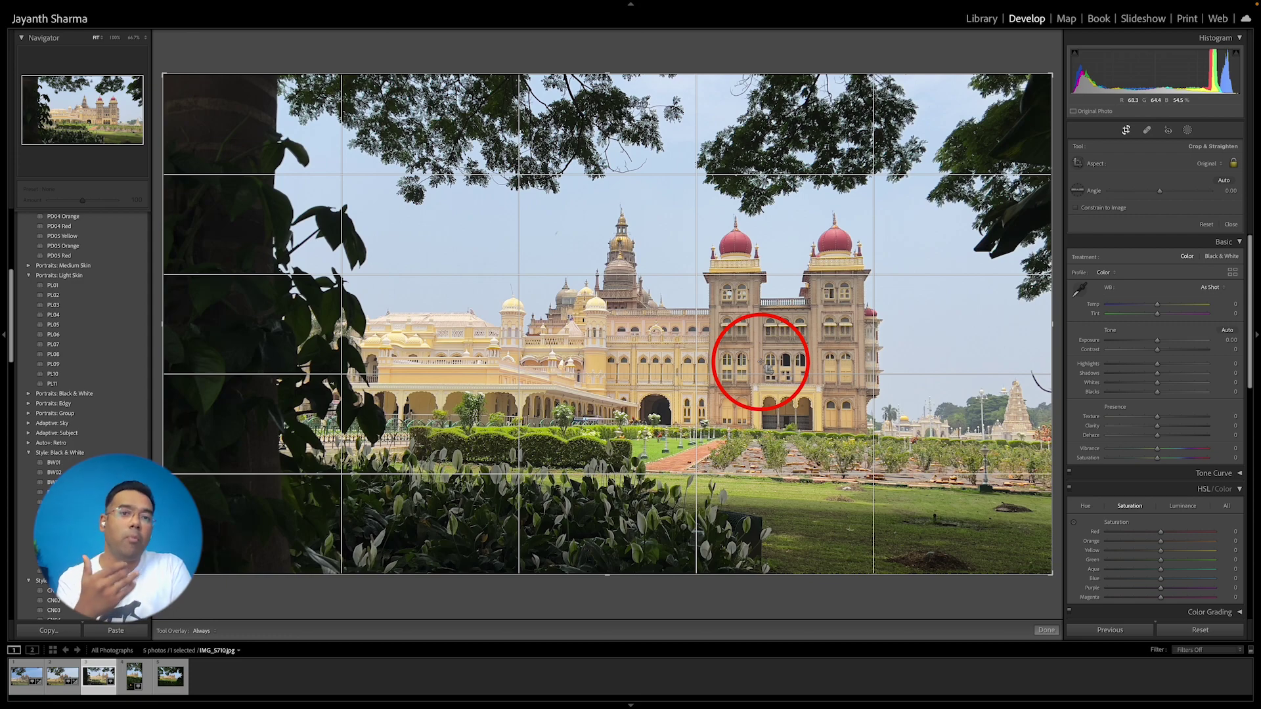
key(o)
key(o)
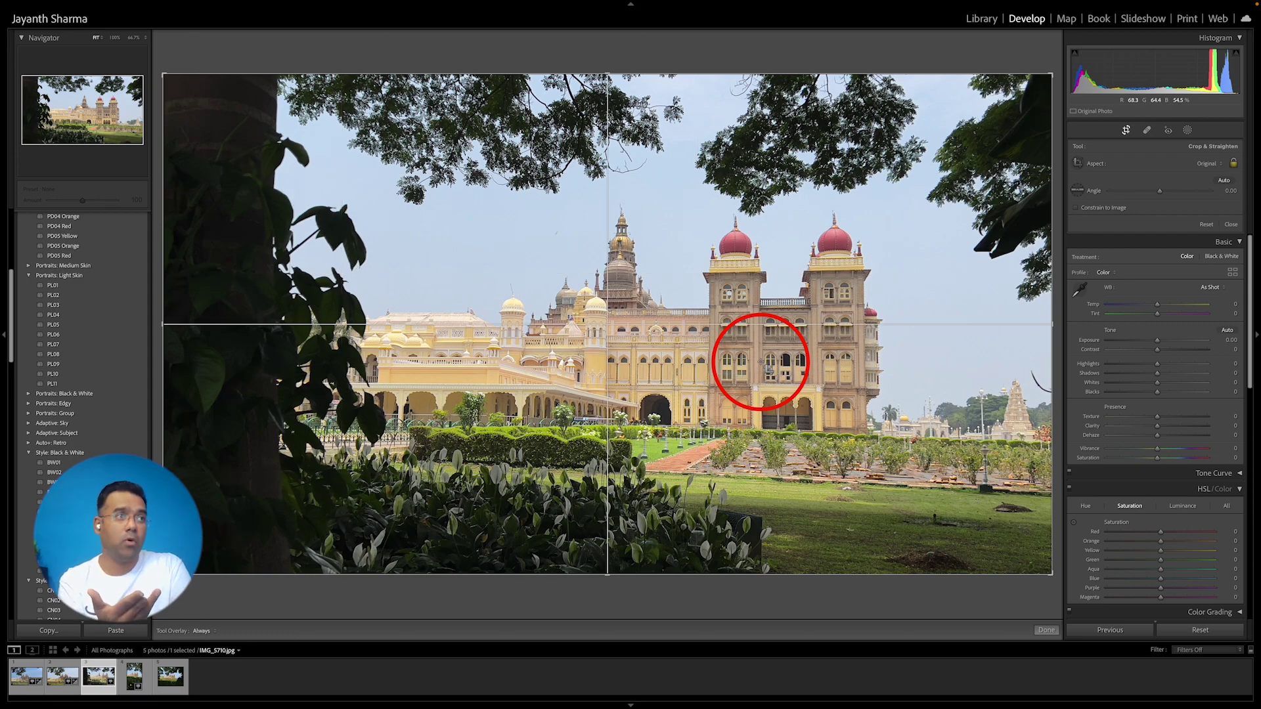
key(o)
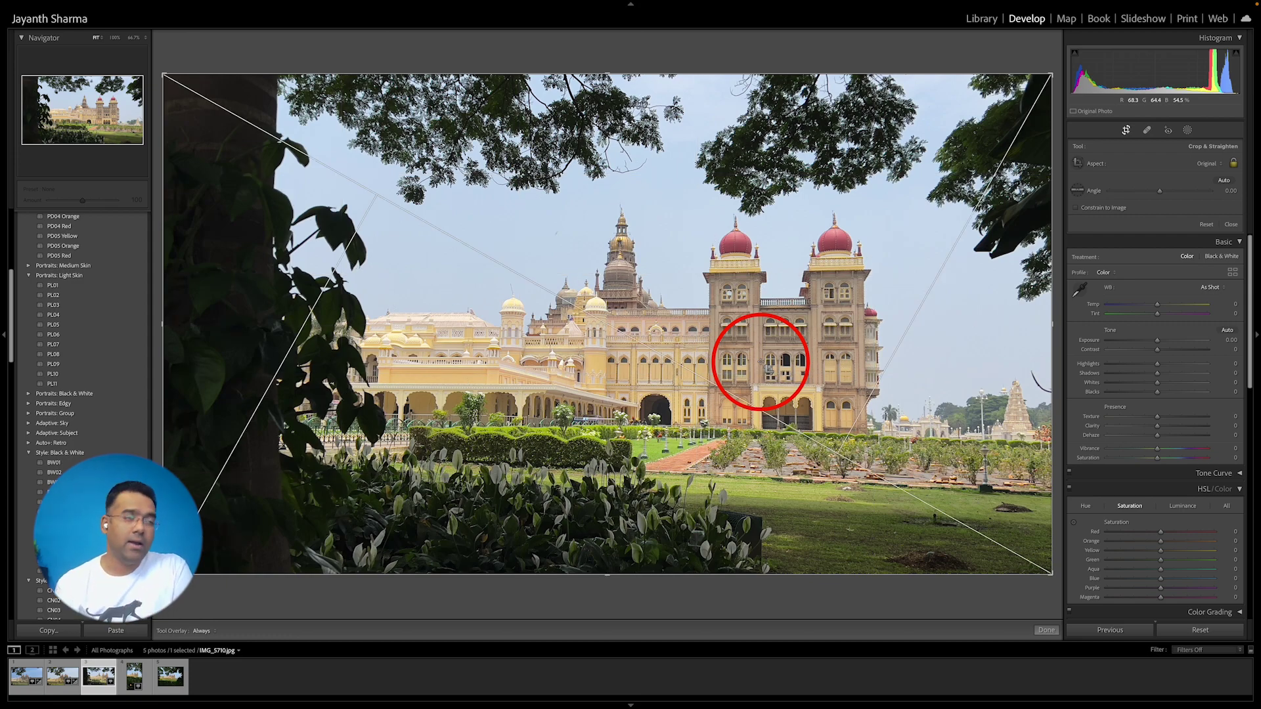
key(o)
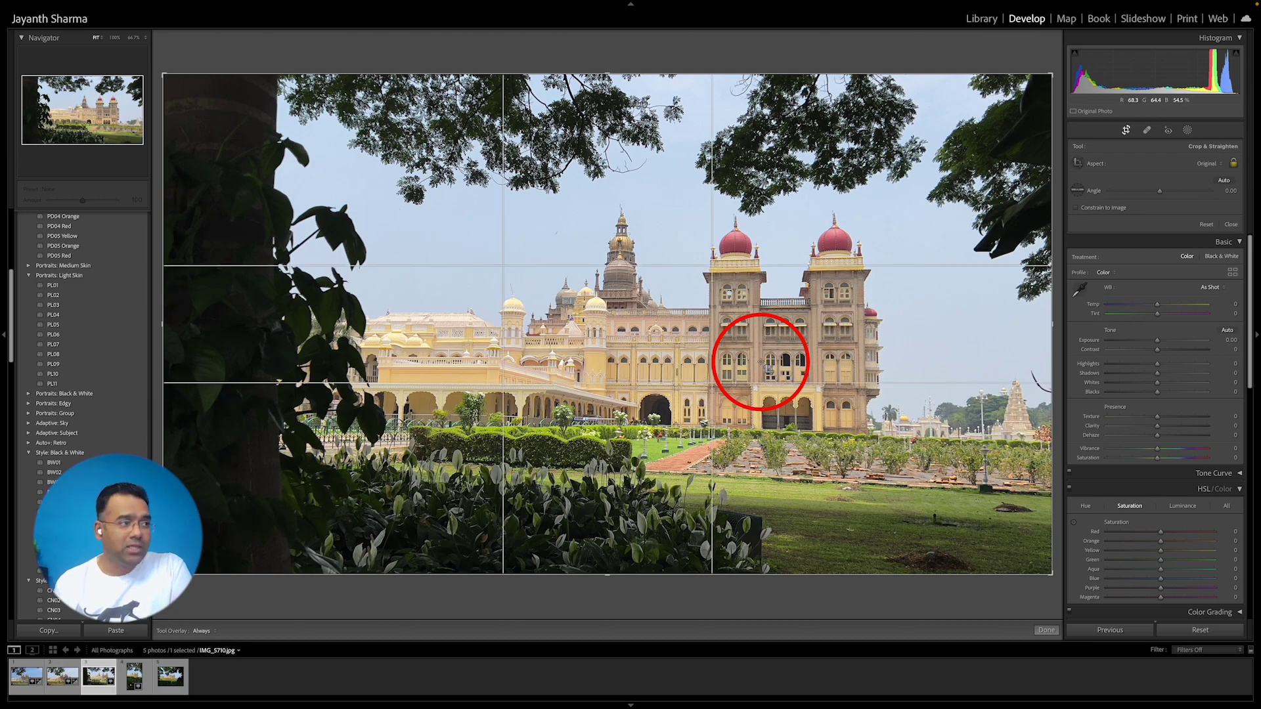
key(o)
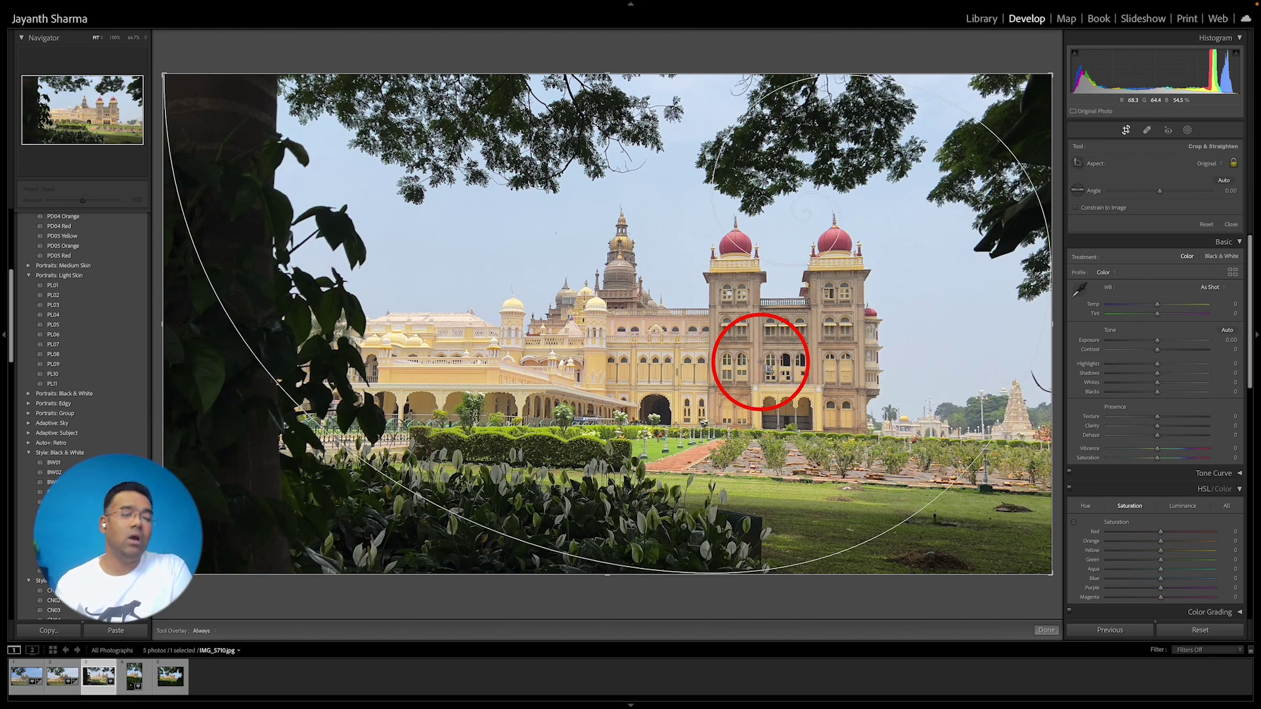
key(o)
key(o)
key(o)
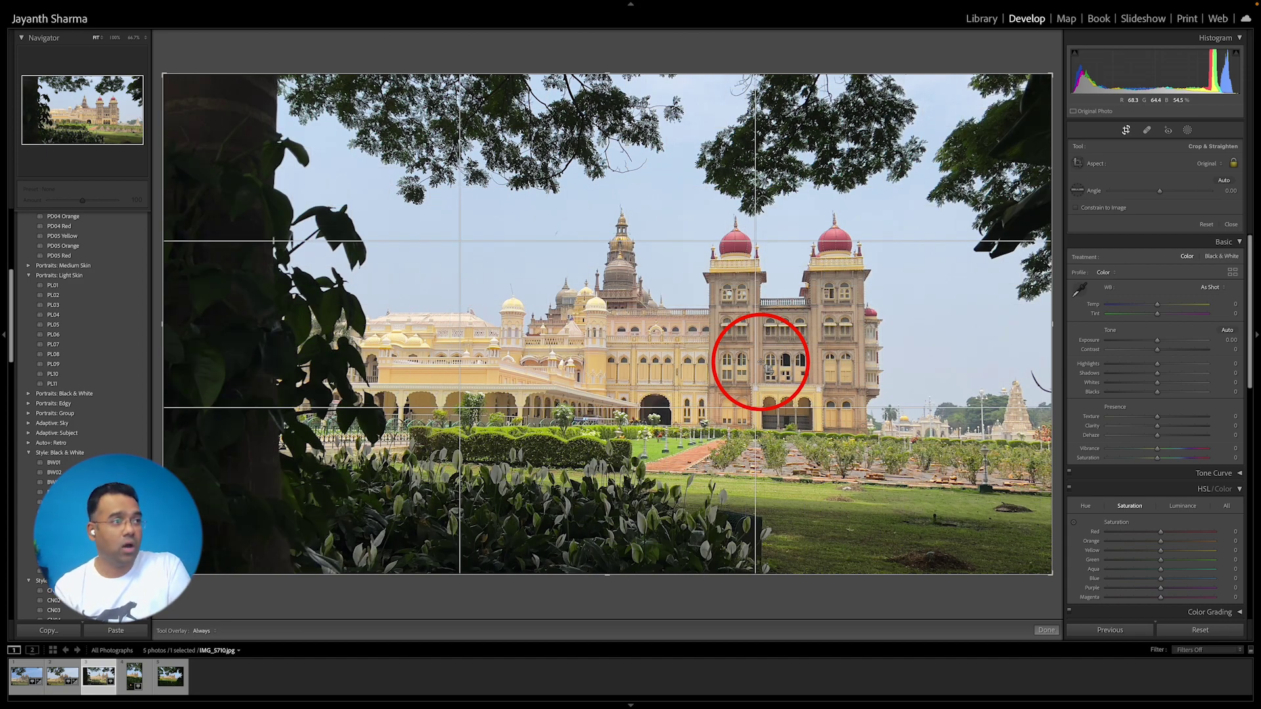
key(o)
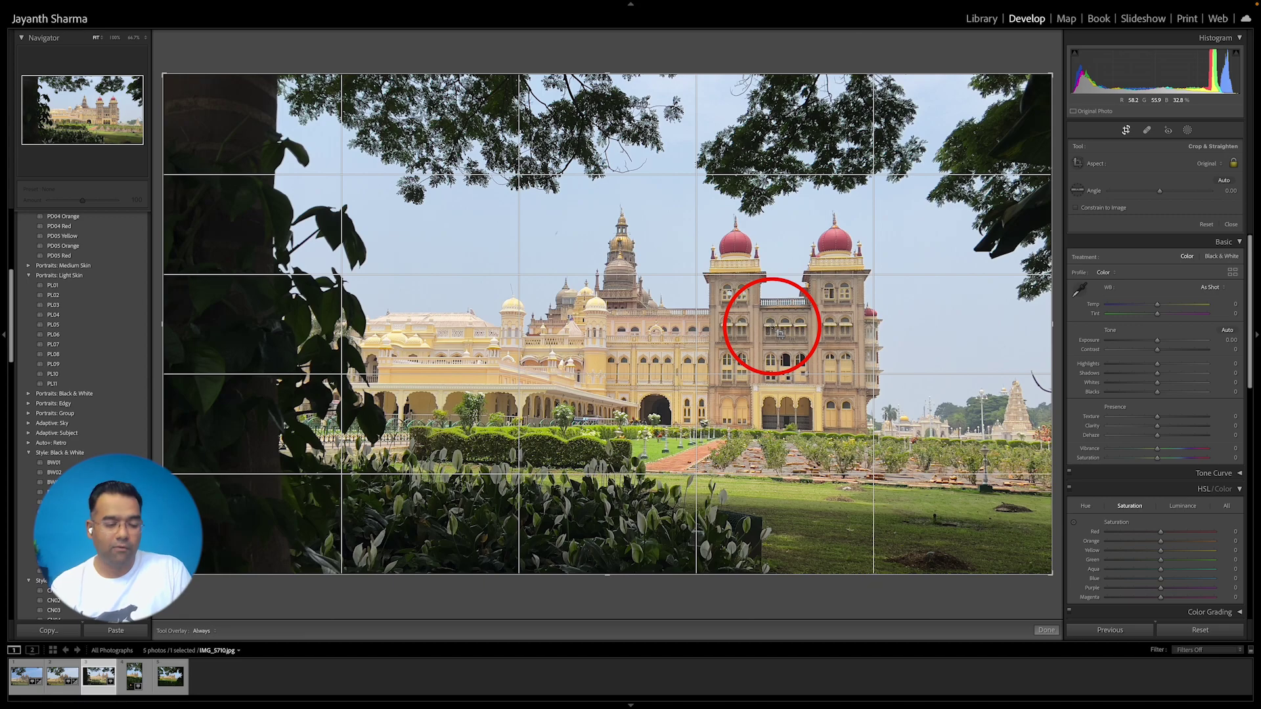
key(g)
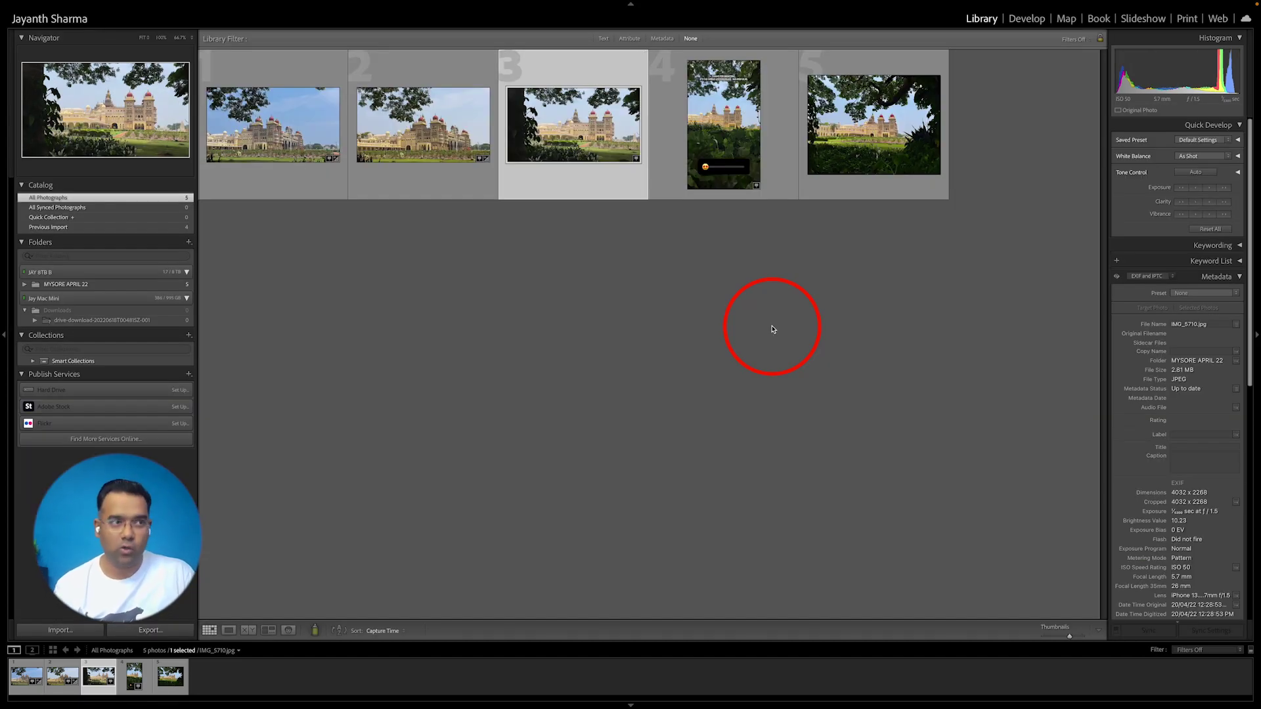
- Switch to the browser, read the rest of the Other Enhancements section, and return to Lightroom Classic with no photo selected
key(super+Tab)
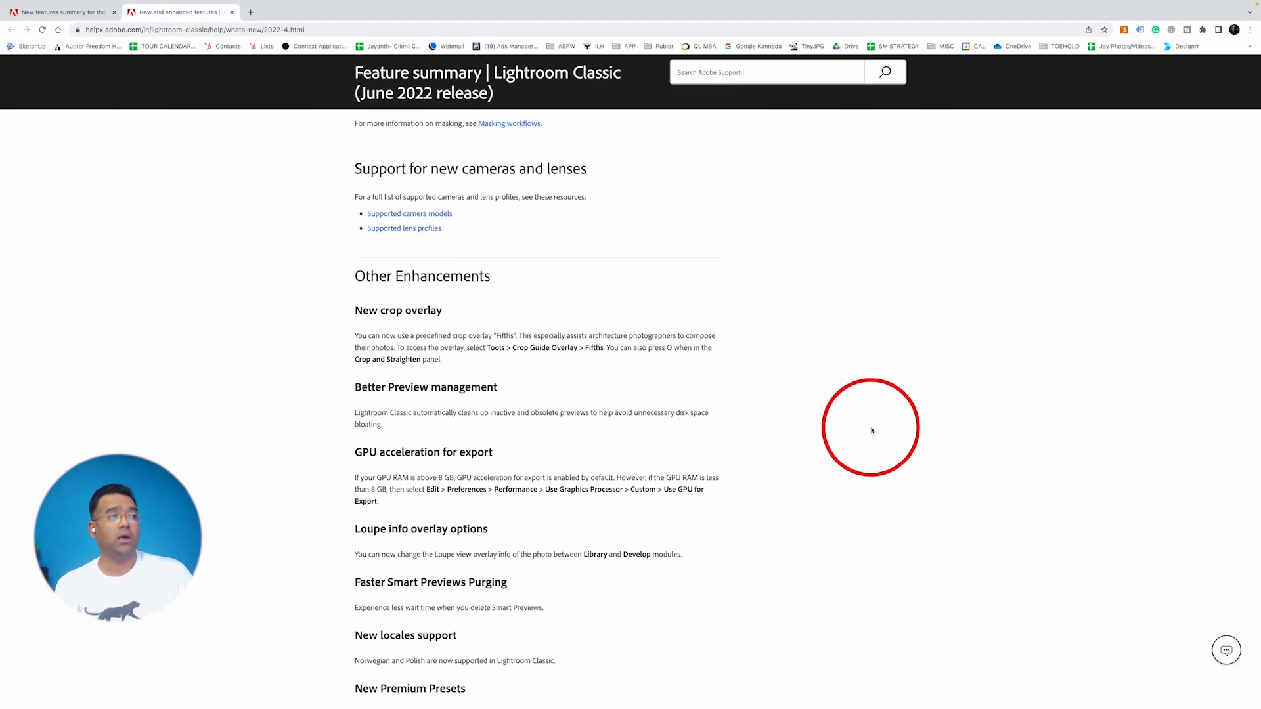
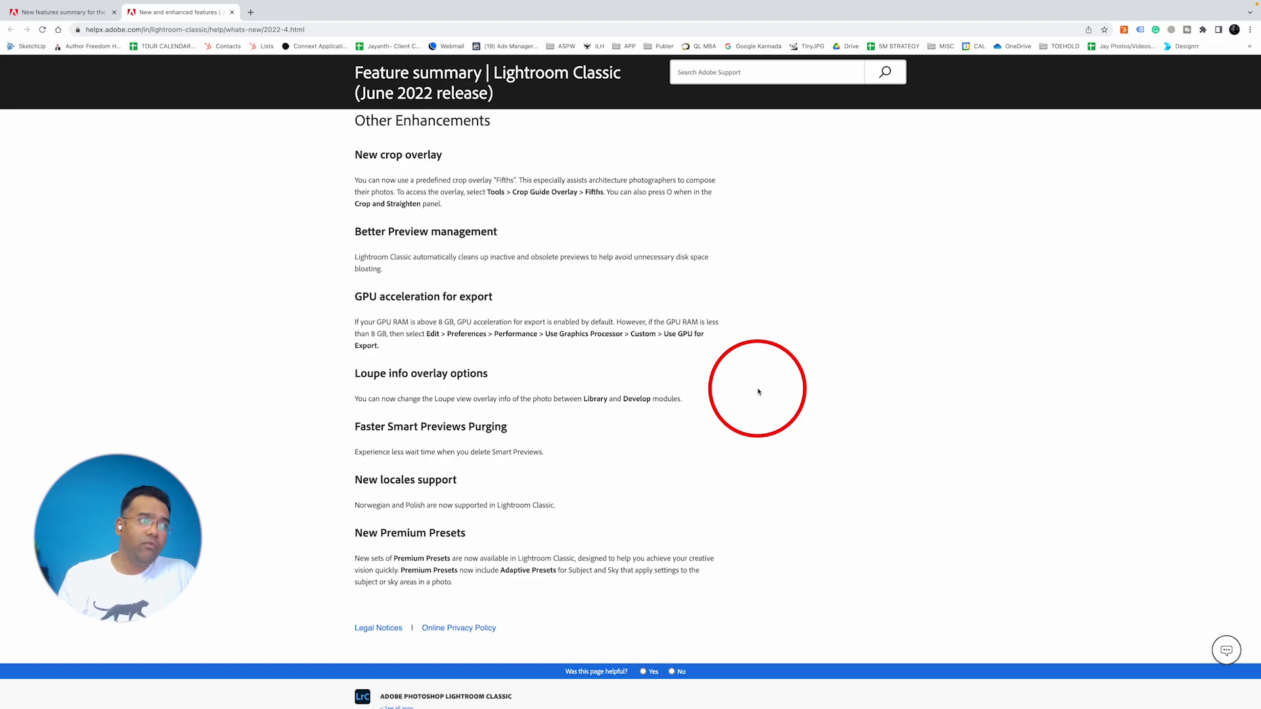
key(ctrl+Right)
click(755, 389)
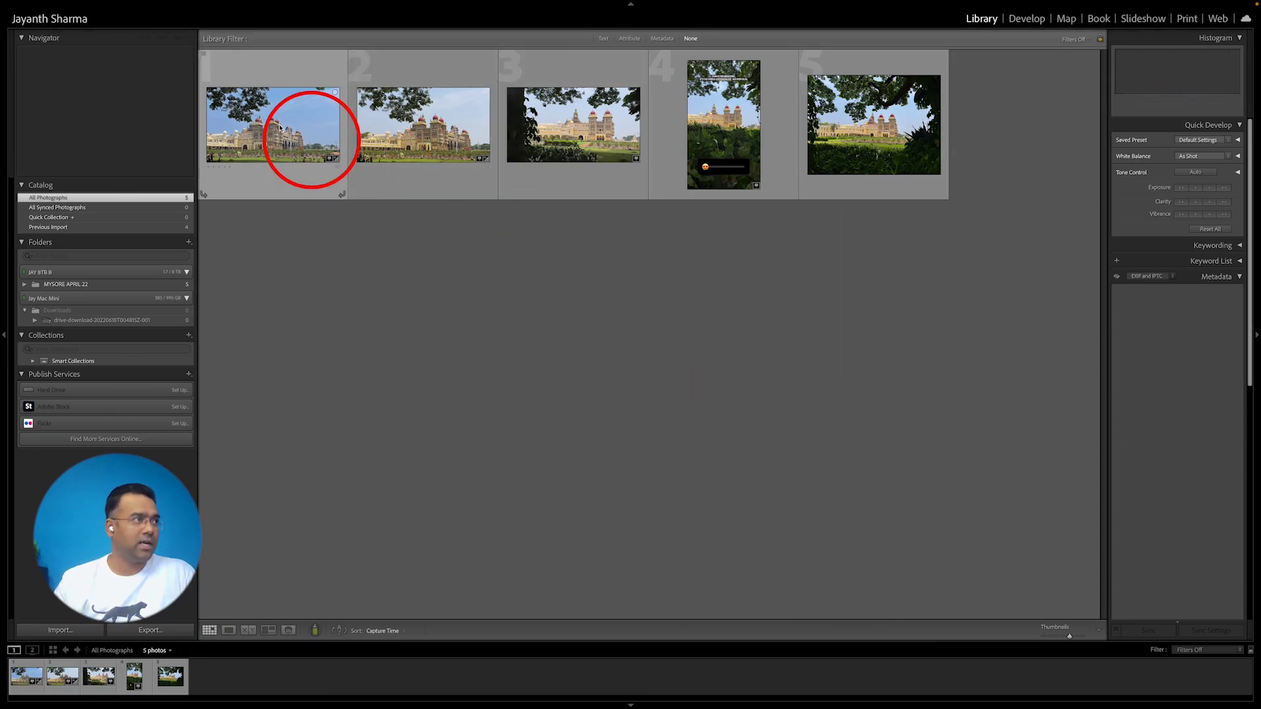
- Show the exposure and lens info overlay on IMG_5620.jpg in both Library Loupe view and Develop, and return to the Library grid
double_click(280, 136)
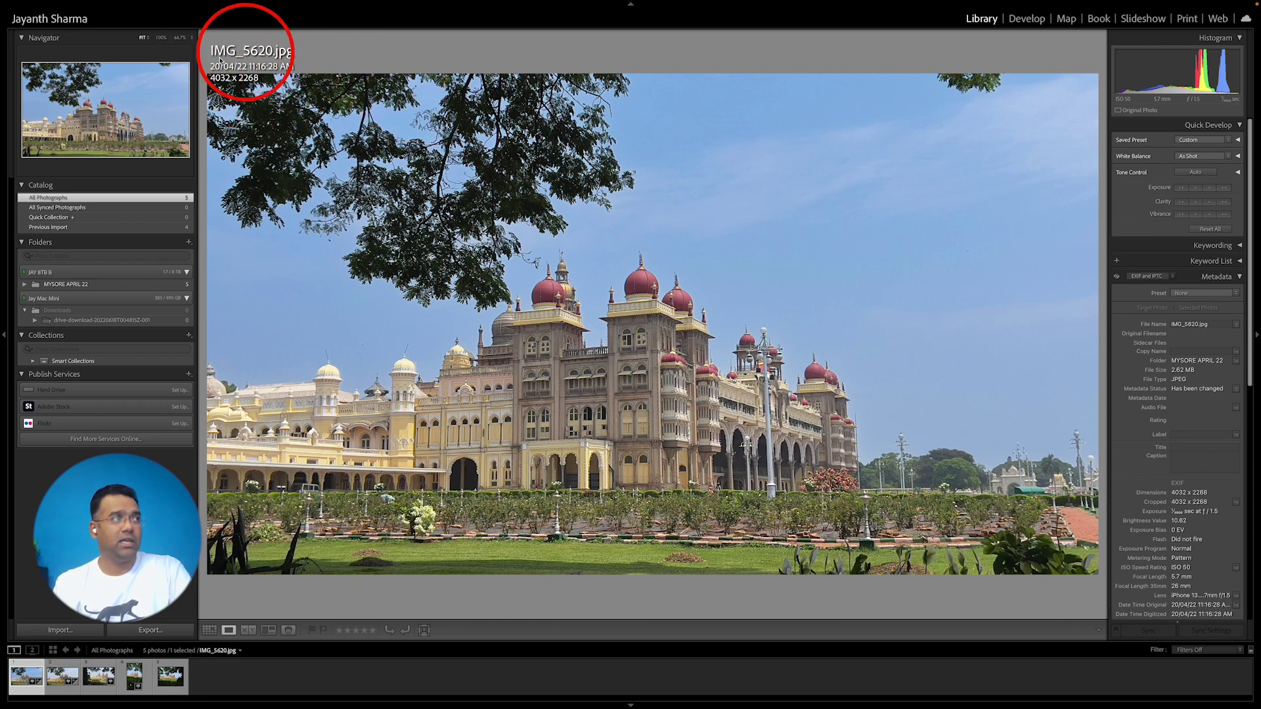
key(i)
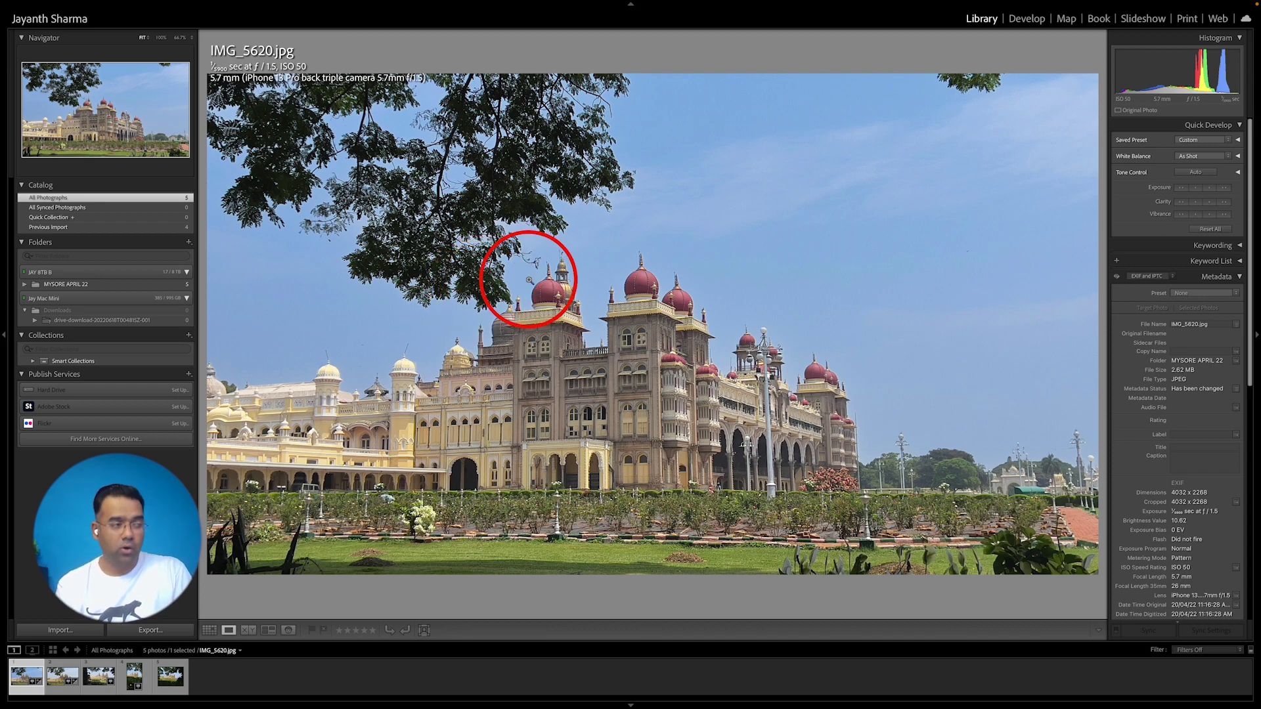
key(d)
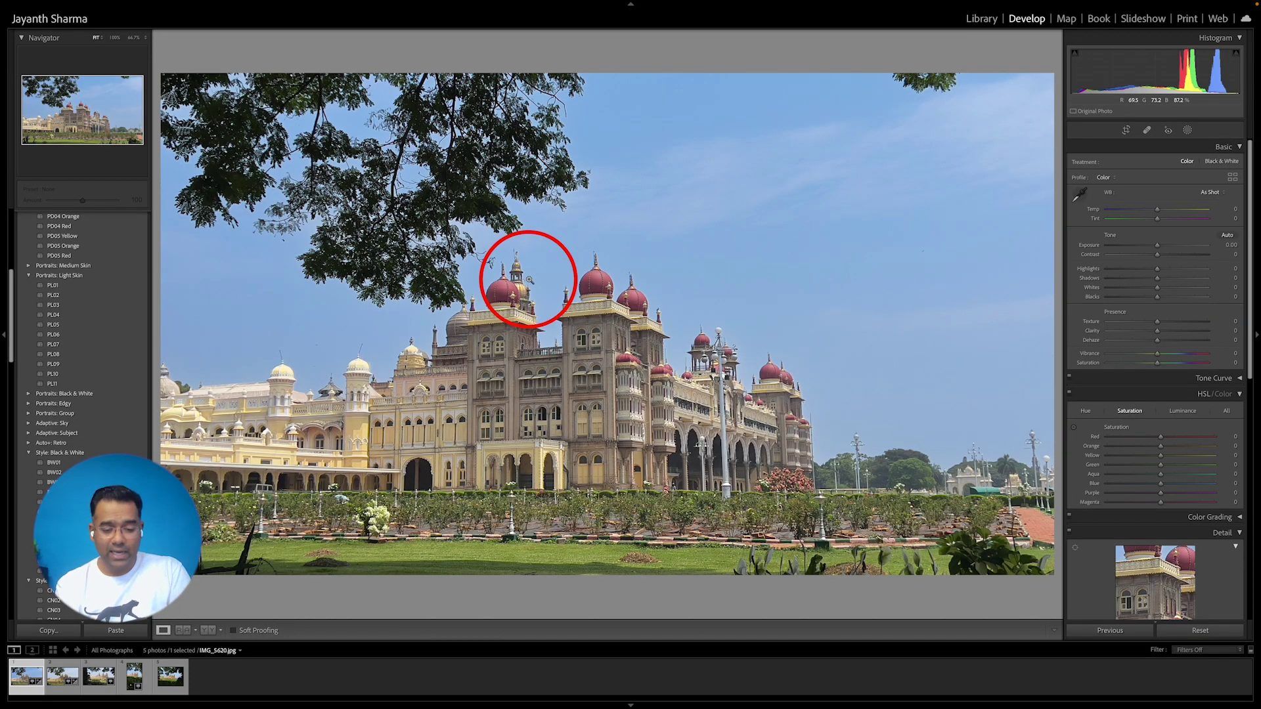
key(i)
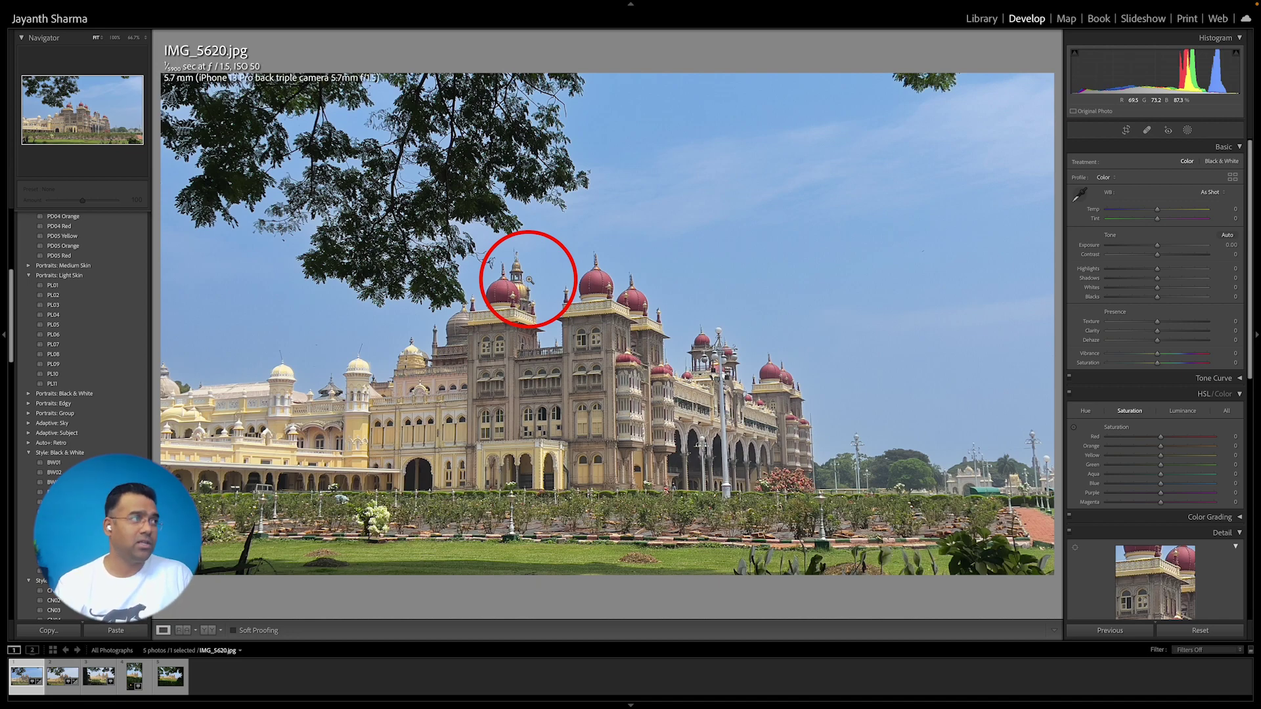
click(984, 20)
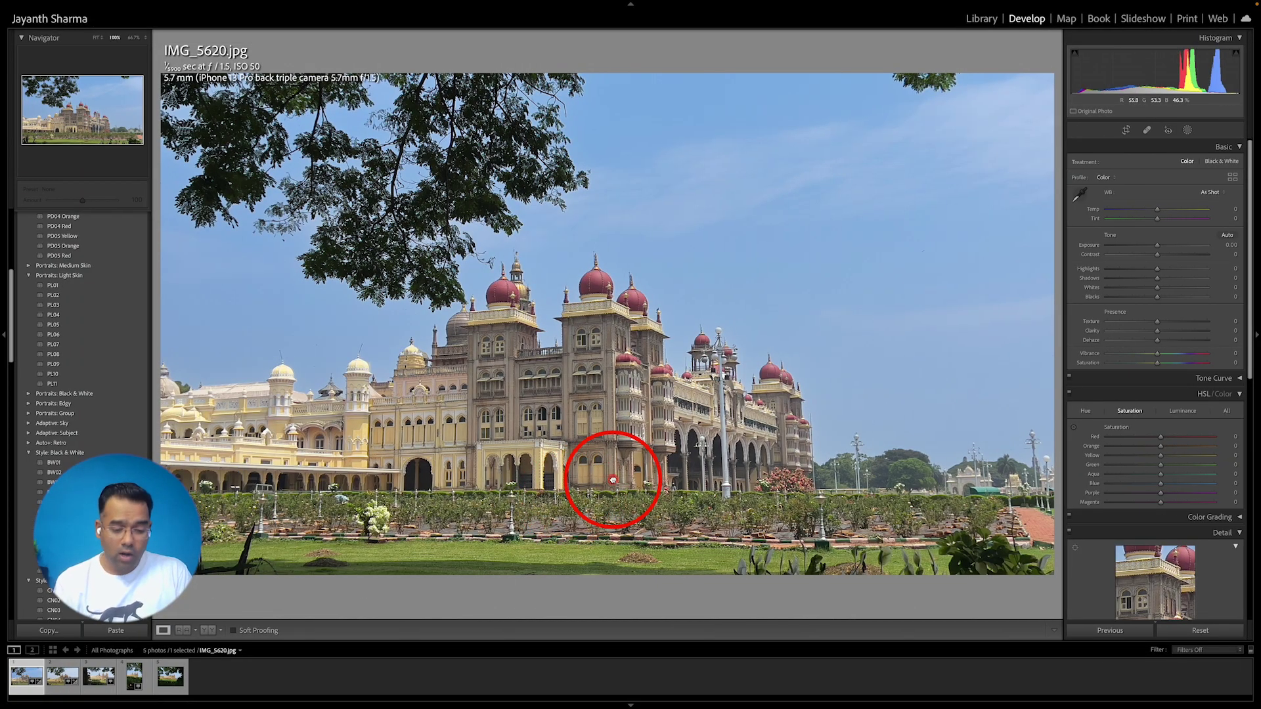
key(g)
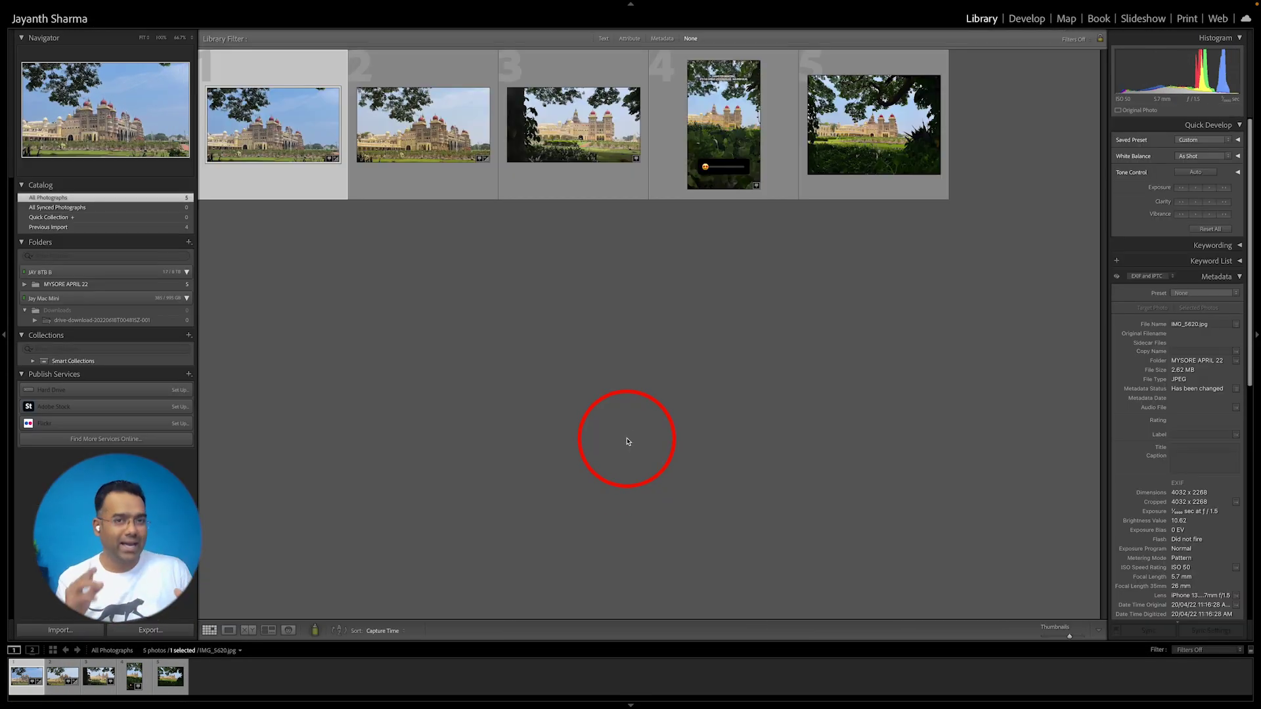